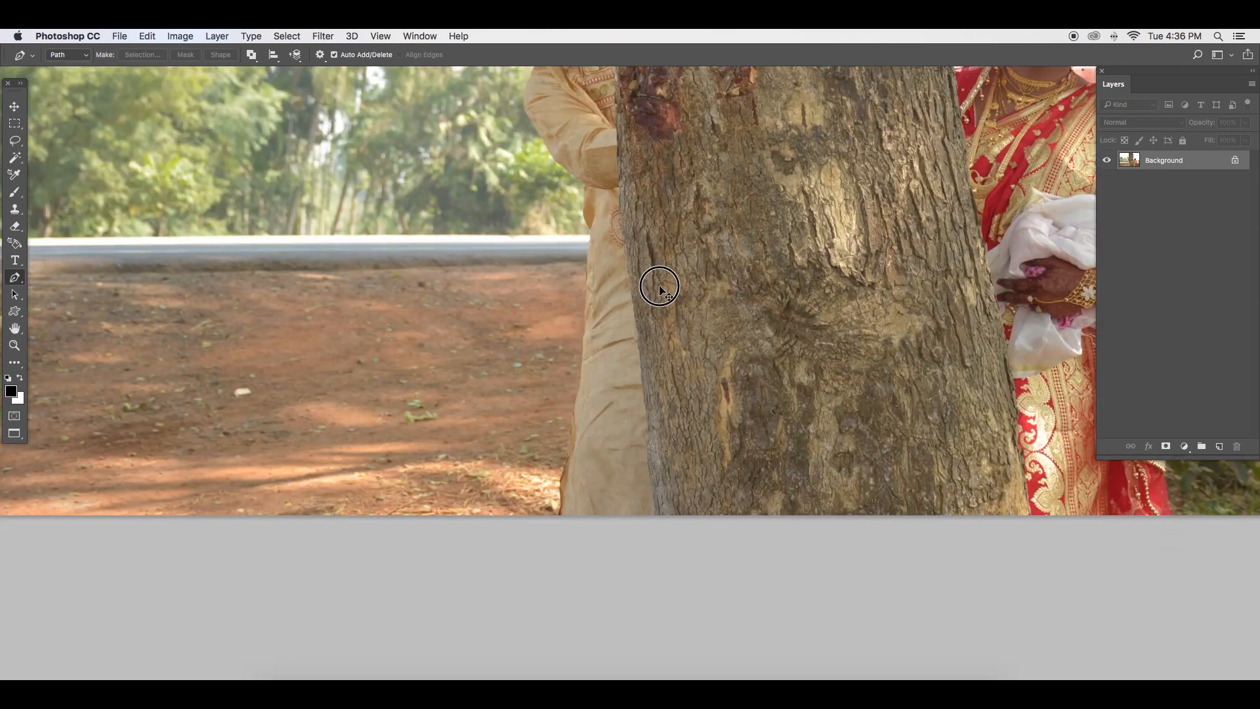
# Step: Start a Pen path at the photo's lower edge and trace upward along the hem and lower side of the man's kurta
pyautogui.scroll(1, 559, 551)
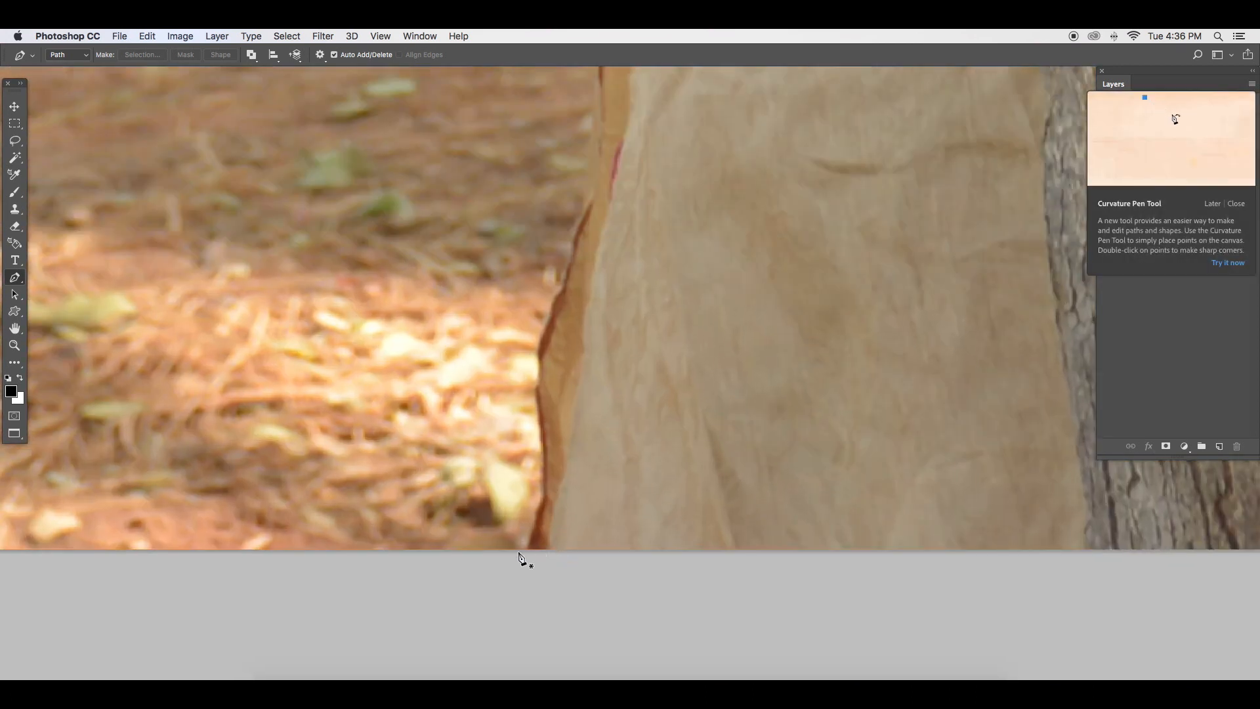
pyautogui.click(527, 554)
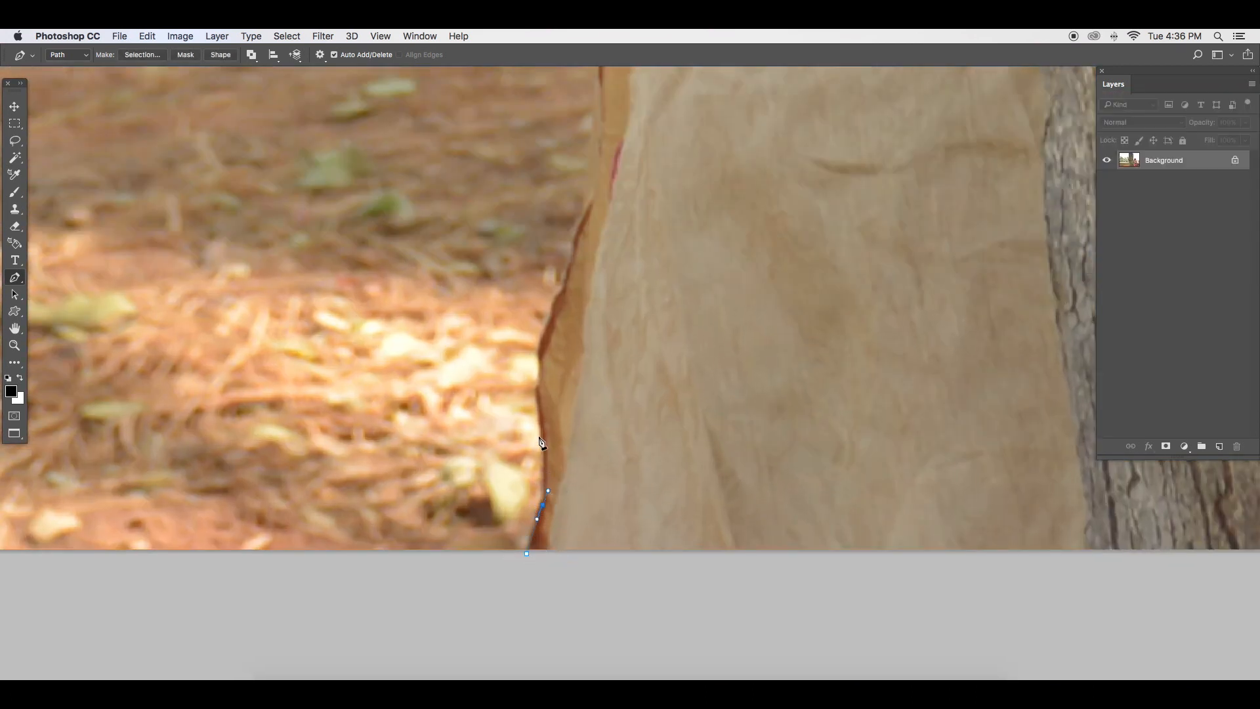
pyautogui.click(540, 340)
pyautogui.moveTo(581, 215); pyautogui.dragTo(560, 351)
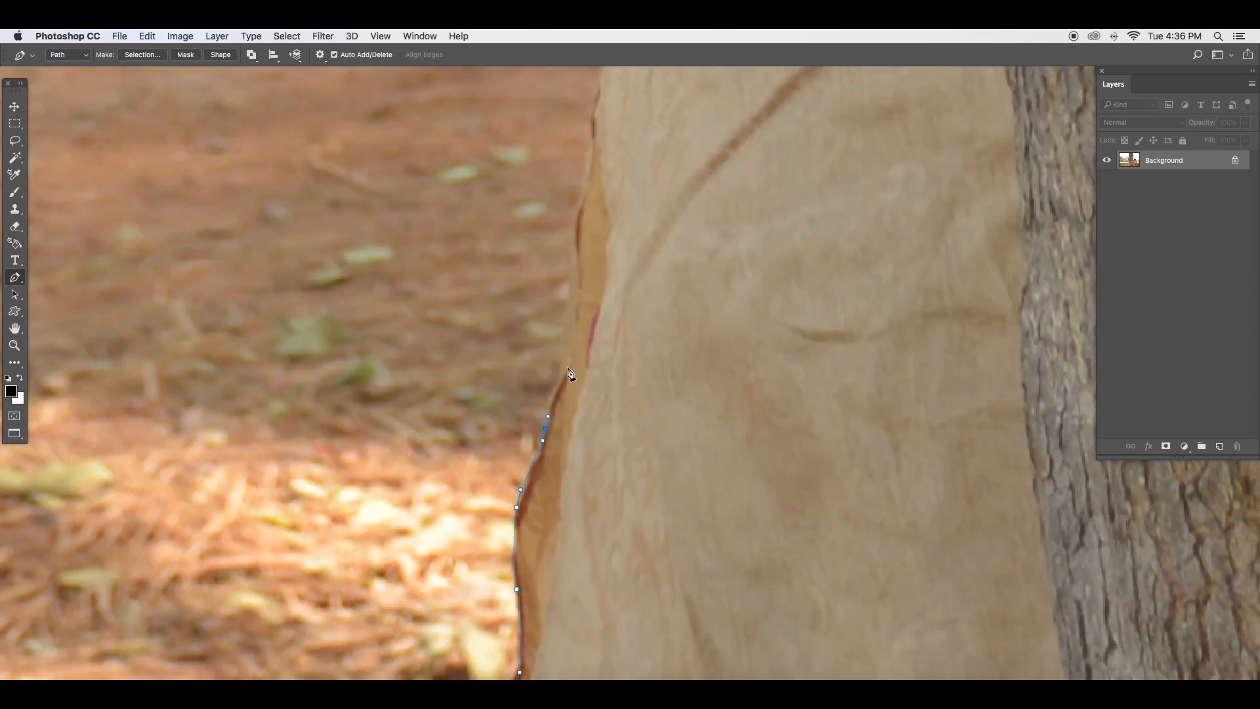
pyautogui.moveTo(585, 199); pyautogui.dragTo(569, 394)
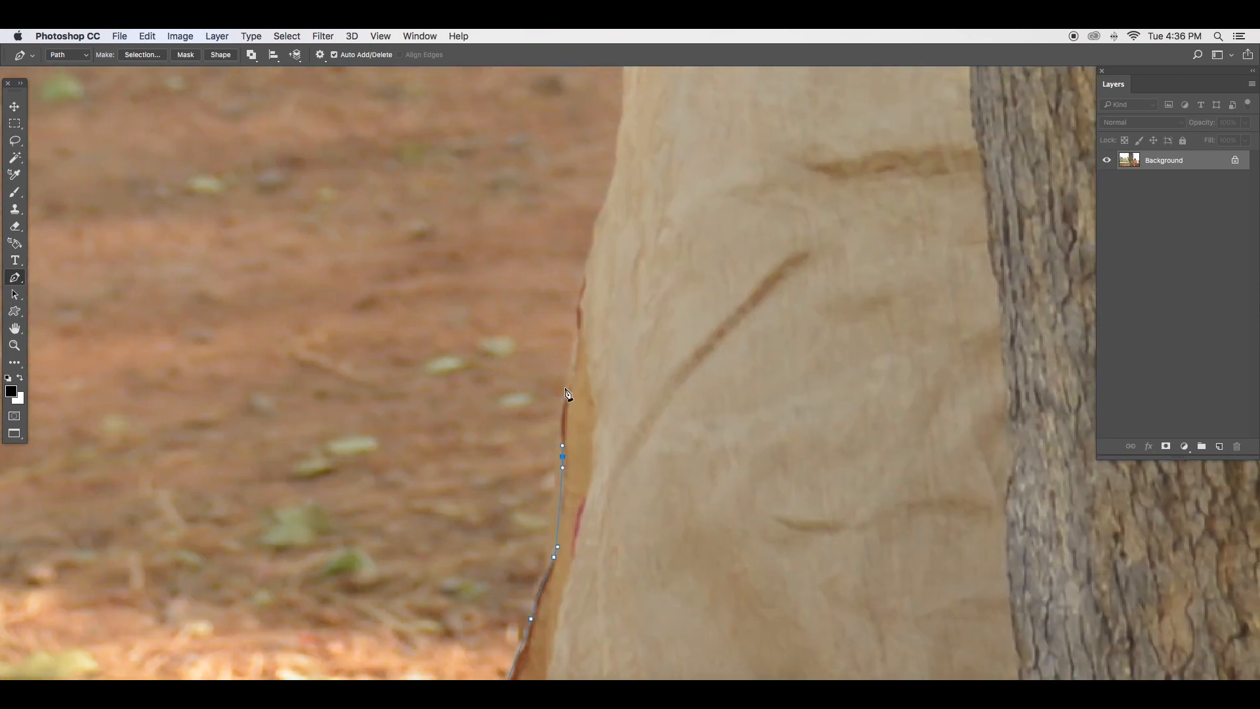
pyautogui.moveTo(595, 311); pyautogui.dragTo(590, 412)
# Step: Continue the path up the outer edge of the man's kurta to his waist
pyautogui.moveTo(625, 256); pyautogui.dragTo(602, 277)
pyautogui.moveTo(607, 232); pyautogui.dragTo(608, 216)
pyautogui.moveTo(628, 242); pyautogui.dragTo(588, 352)
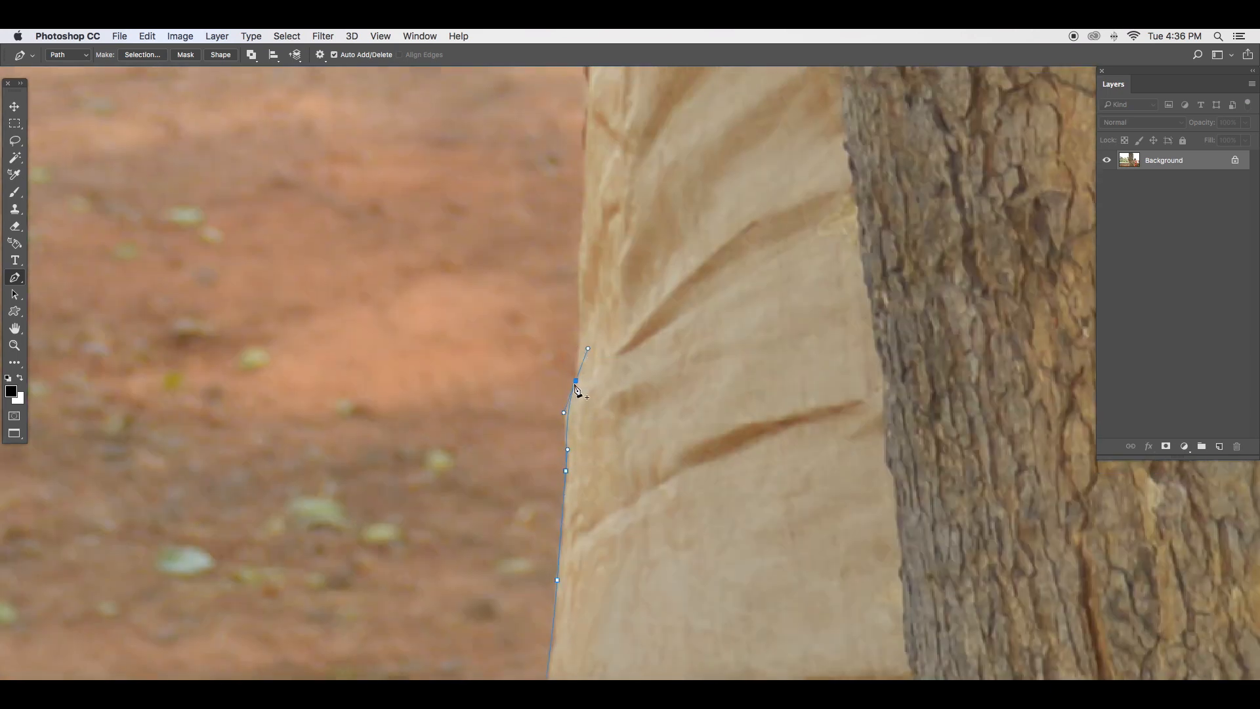
pyautogui.moveTo(594, 280); pyautogui.dragTo(530, 417)
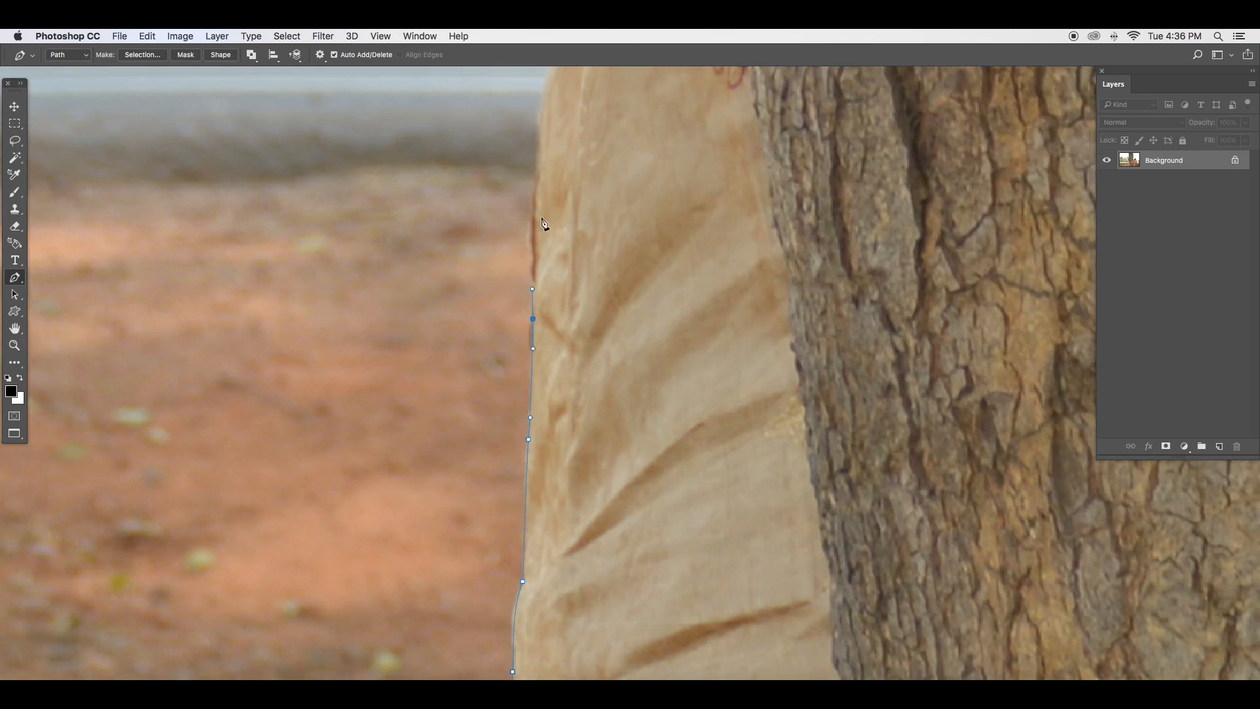
pyautogui.moveTo(545, 224); pyautogui.dragTo(532, 338)
pyautogui.moveTo(532, 269); pyautogui.dragTo(512, 427)
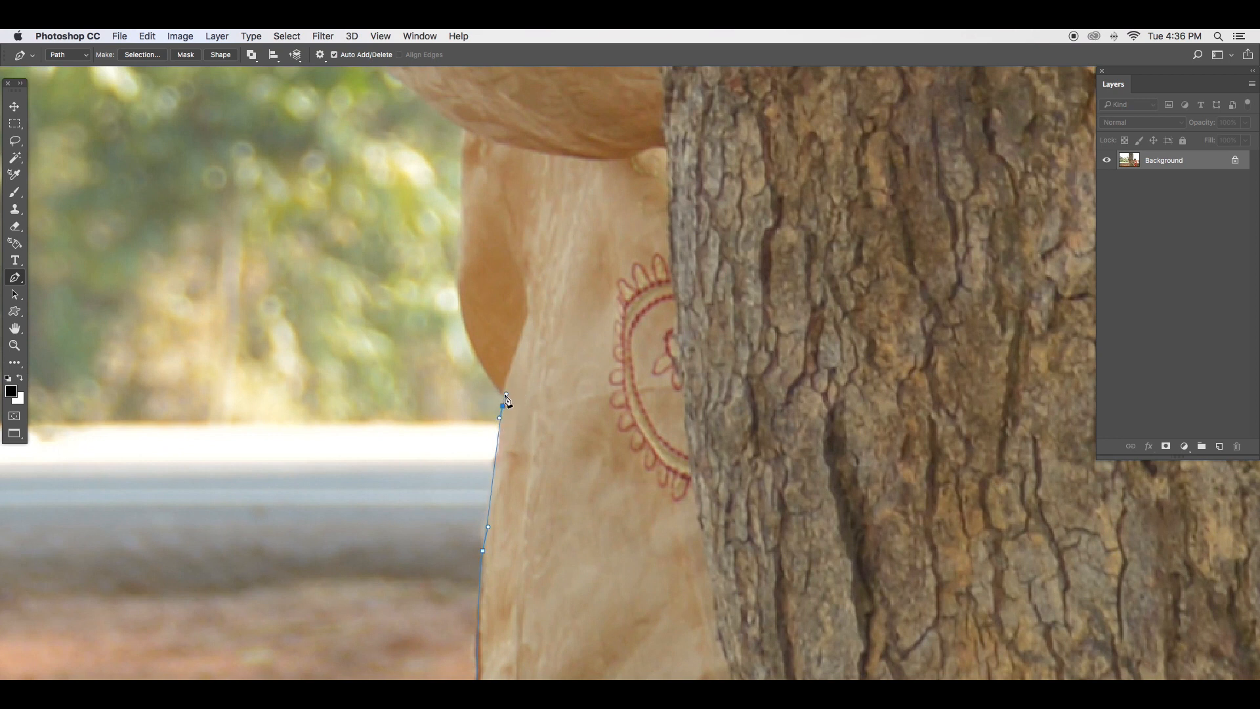
# Step: Trace the path around the kurta's side flap and along the underside of the man's forearm sleeve
pyautogui.scroll(5, 481, 388)
pyautogui.moveTo(482, 397); pyautogui.dragTo(487, 307)
pyautogui.scroll(5, 492, 318)
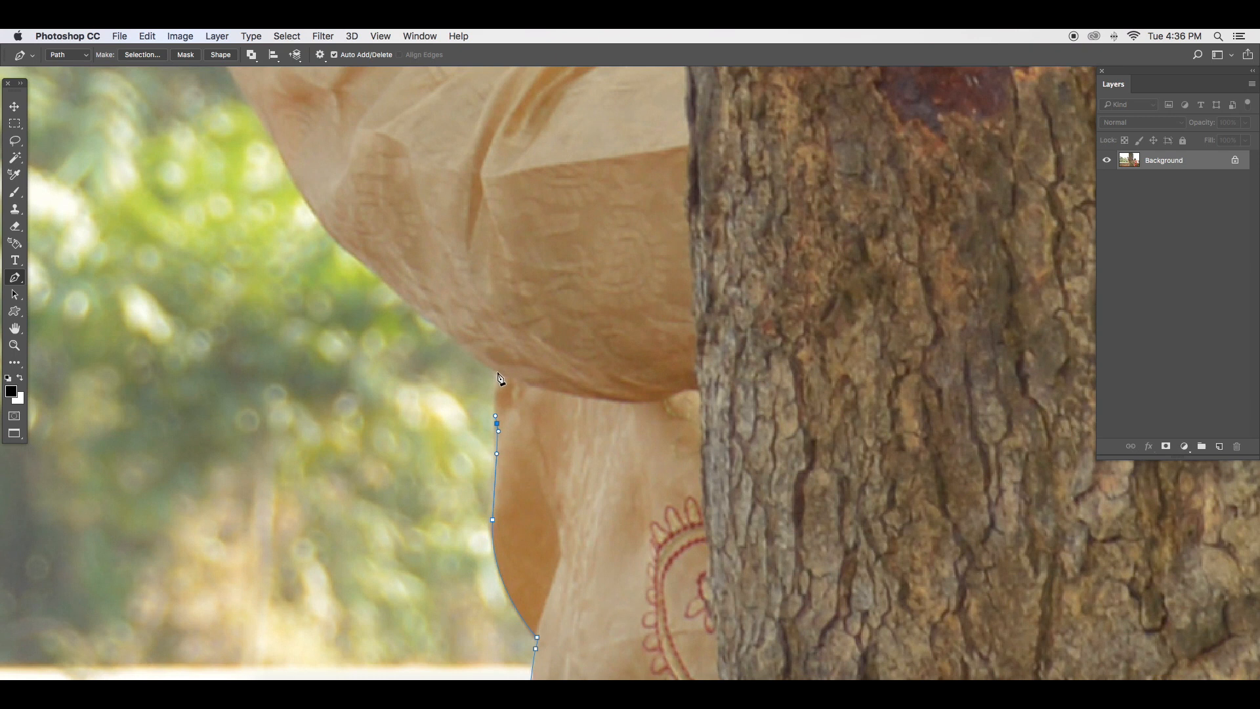
pyautogui.scroll(4, 464, 391)
pyautogui.hscroll(-4, 464, 391)
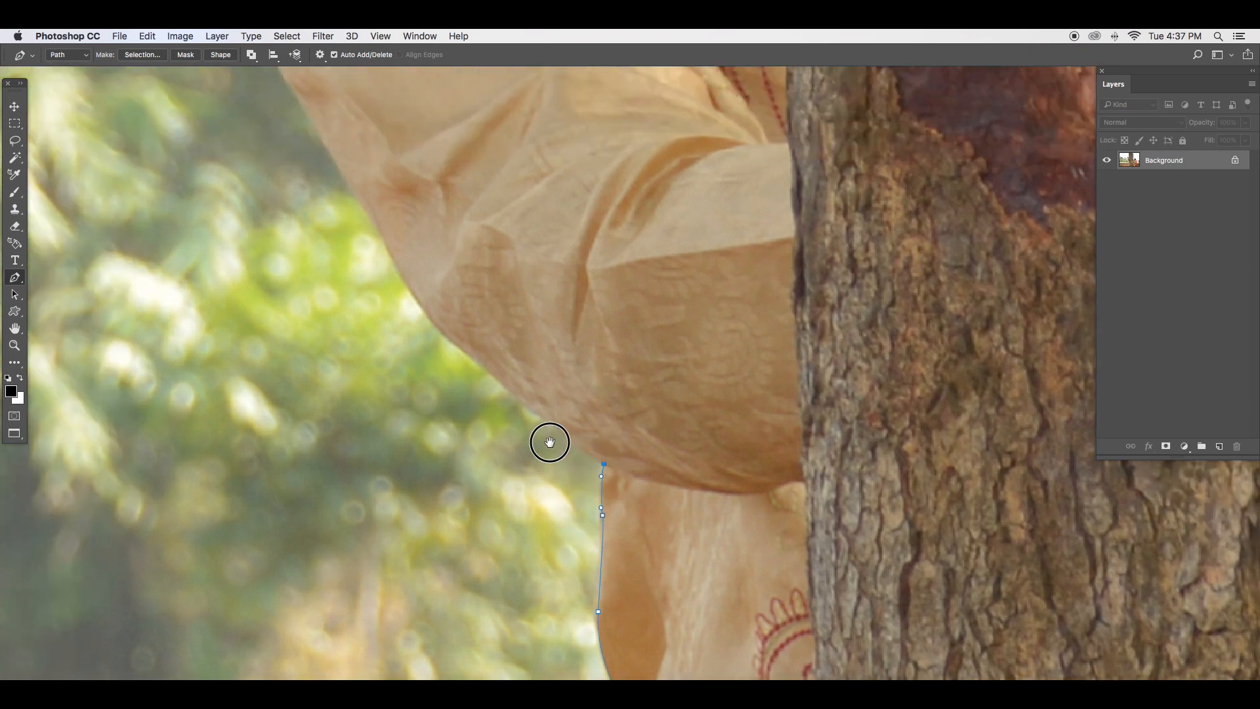
pyautogui.moveTo(483, 365); pyautogui.dragTo(441, 331)
pyautogui.click(447, 337)
# Step: Extend the path around the man's elbow and up the outer edge of his upper sleeve
pyautogui.scroll(5, 447, 336)
pyautogui.hscroll(-5, 447, 336)
pyautogui.moveTo(557, 385); pyautogui.dragTo(535, 325)
pyautogui.moveTo(483, 268); pyautogui.dragTo(480, 258)
pyautogui.scroll(8, 480, 258)
pyautogui.moveTo(453, 439); pyautogui.dragTo(450, 398)
pyautogui.click(485, 275)
pyautogui.moveTo(496, 292); pyautogui.dragTo(495, 278)
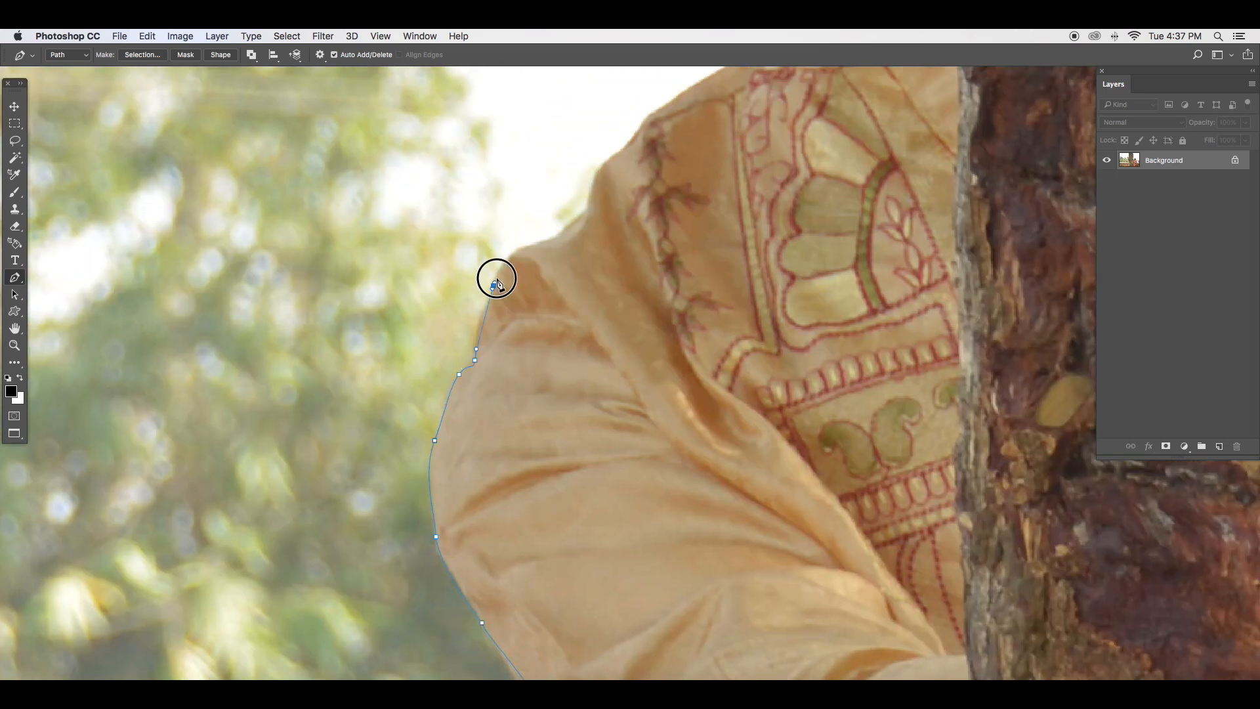
# Step: Trace the path over the man's shoulder and collar up to his neck
pyautogui.scroll(4, 495, 278)
pyautogui.click(536, 326)
pyautogui.moveTo(594, 246); pyautogui.dragTo(600, 237)
pyautogui.scroll(7, 599, 237)
pyautogui.click(530, 397)
pyautogui.moveTo(531, 397); pyautogui.dragTo(584, 538)
pyautogui.moveTo(546, 449); pyautogui.dragTo(546, 439)
pyautogui.keyDown('alt'); pyautogui.click(546, 450); pyautogui.keyUp('alt')
pyautogui.moveTo(551, 434); pyautogui.dragTo(676, 584)
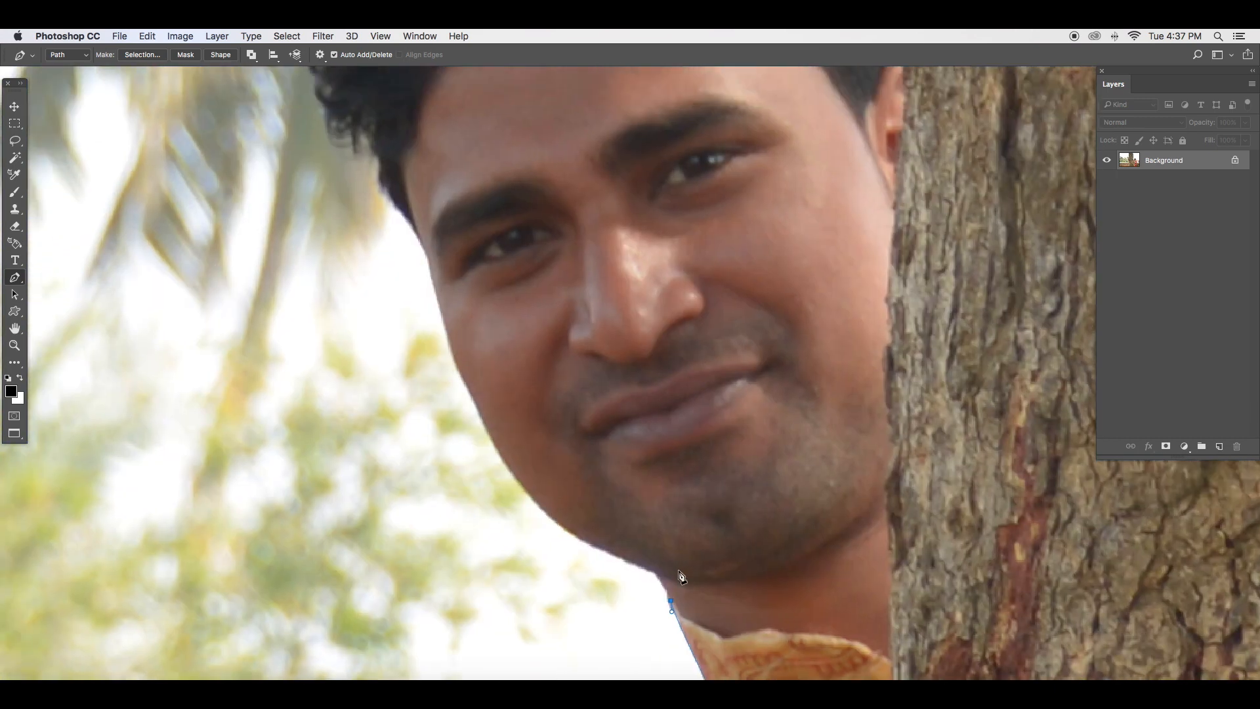
# Step: Continue the path along the man's jaw and cheek to his temple
pyautogui.moveTo(447, 347); pyautogui.dragTo(437, 319)
pyautogui.moveTo(447, 221); pyautogui.dragTo(413, 308)
pyautogui.keyDown('alt'); pyautogui.click(420, 323); pyautogui.keyUp('alt')
# Step: Trace the curls on the outer side of the man's hair and onto the crown of his head
pyautogui.moveTo(389, 277); pyautogui.dragTo(386, 427)
pyautogui.click(415, 356)
pyautogui.click(391, 355)
pyautogui.click(370, 273)
pyautogui.click(405, 311)
pyautogui.moveTo(589, 241); pyautogui.dragTo(532, 344)
pyautogui.moveTo(684, 272); pyautogui.dragTo(691, 275)
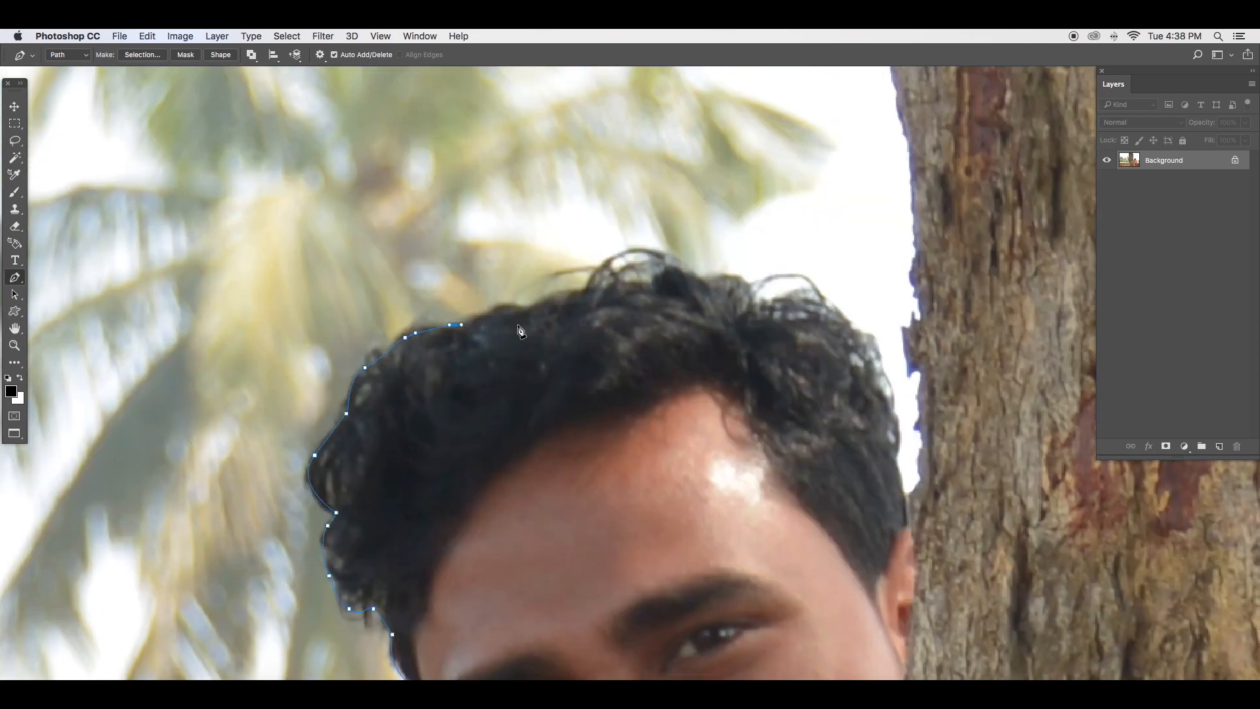
# Step: Continue the path over the top of the man's hair and down toward the tree trunk
pyautogui.click(717, 284)
pyautogui.moveTo(758, 302); pyautogui.dragTo(764, 337)
pyautogui.keyDown('alt'); pyautogui.click(758, 302); pyautogui.keyUp('alt')
pyautogui.click(785, 304)
pyautogui.click(839, 320)
pyautogui.click(875, 356)
pyautogui.click(891, 399)
# Step: Trace the path up the trunk's edge above the man's head
pyautogui.moveTo(964, 459); pyautogui.dragTo(755, 531)
pyautogui.moveTo(665, 107); pyautogui.dragTo(602, 579)
pyautogui.moveTo(600, 118); pyautogui.dragTo(518, 551)
pyautogui.click(534, 298)
pyautogui.moveTo(510, 57); pyautogui.dragTo(483, 262)
pyautogui.click(473, 172)
pyautogui.moveTo(473, 172); pyautogui.dragTo(469, 669)
pyautogui.click(424, 491)
pyautogui.moveTo(424, 402); pyautogui.dragTo(427, 389)
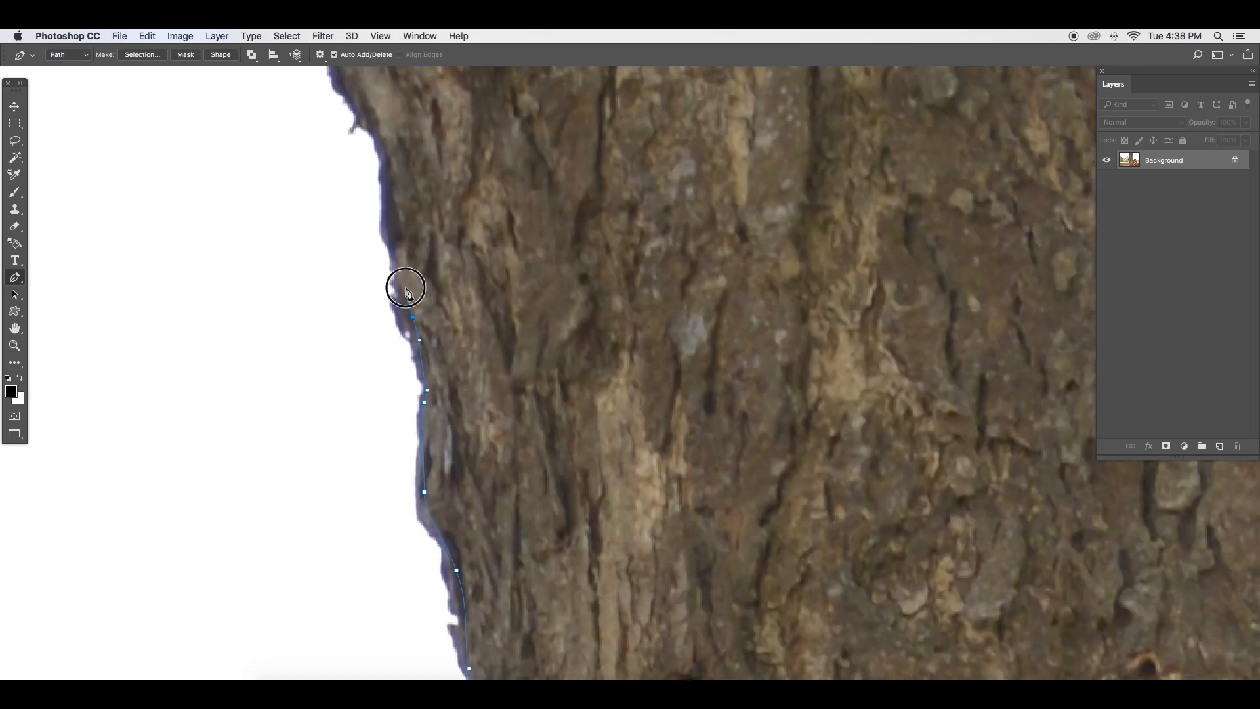
# Step: Carry the path up to the photo's upper edge and across the top of the trunk
pyautogui.click(376, 178)
pyautogui.moveTo(377, 131); pyautogui.dragTo(541, 537)
pyautogui.press('super+minus')
pyautogui.moveTo(1043, 429); pyautogui.dragTo(322, 207)
pyautogui.moveTo(680, 207); pyautogui.dragTo(391, 162)
pyautogui.click(491, 88)
pyautogui.click(509, 108)
# Step: Trace the path down the trunk's other edge to where the bride's veil meets the bark
pyautogui.moveTo(548, 611); pyautogui.dragTo(577, 117)
pyautogui.moveTo(564, 554); pyautogui.dragTo(576, 302)
pyautogui.click(583, 452)
pyautogui.click(587, 582)
pyautogui.moveTo(587, 582); pyautogui.dragTo(569, 283)
pyautogui.click(585, 406)
pyautogui.moveTo(589, 458); pyautogui.dragTo(589, 465)
pyautogui.click(590, 479)
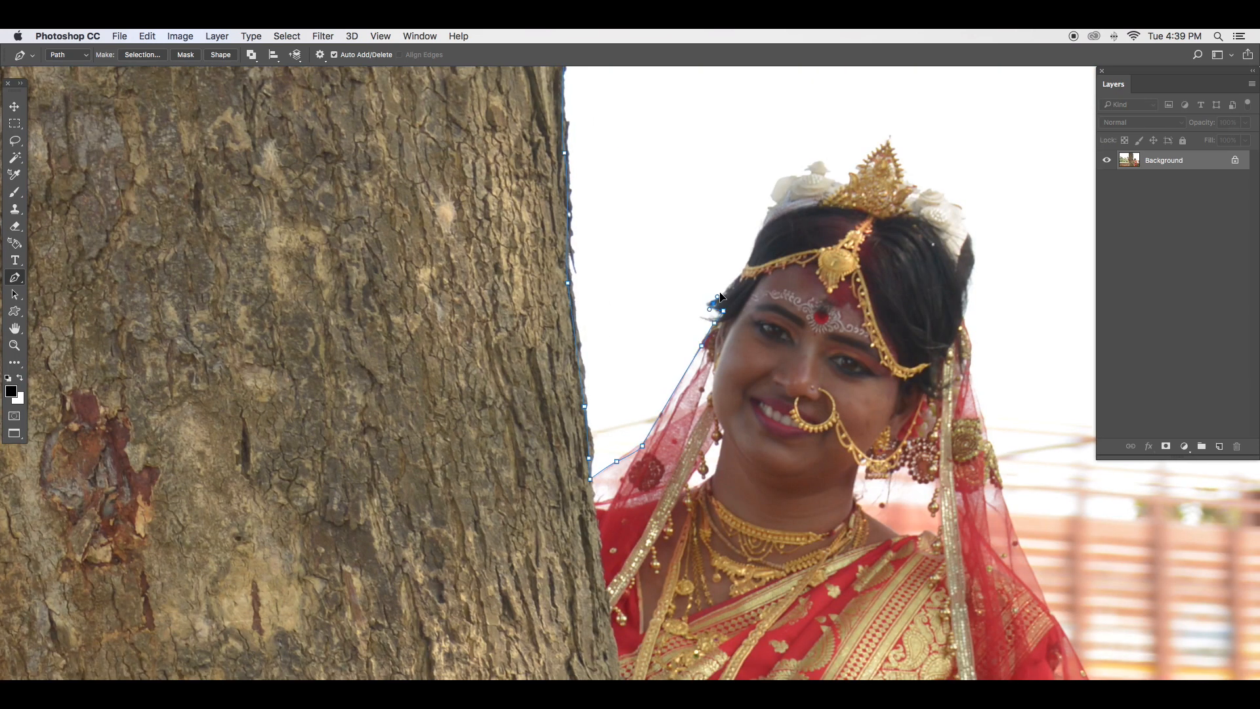
# Step: Extend the path along the veil and hair and loosely around the bride's crown to the far side of her head
pyautogui.press('super+plus')
pyautogui.press('super+plus')
pyautogui.click(565, 258)
pyautogui.moveTo(611, 355); pyautogui.dragTo(406, 647)
pyautogui.click(542, 318)
pyautogui.press('super+minus')
pyautogui.moveTo(573, 267); pyautogui.dragTo(379, 506)
pyautogui.moveTo(453, 301); pyautogui.dragTo(191, 72)
pyautogui.click(640, 232)
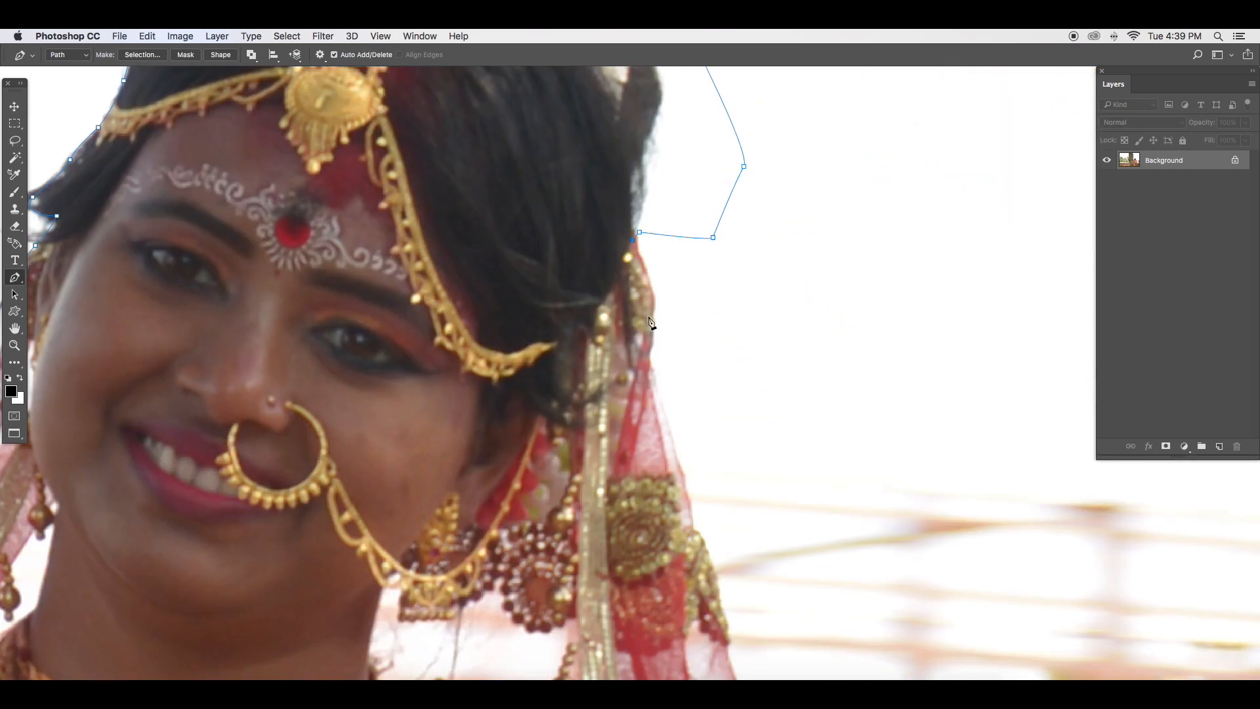
# Step: Trace the path down the outer edge of the bride's veil, shoulder and arm
pyautogui.moveTo(658, 417); pyautogui.dragTo(668, 455)
pyautogui.moveTo(715, 627); pyautogui.dragTo(695, 276)
pyautogui.moveTo(821, 640); pyautogui.dragTo(698, 295)
pyautogui.moveTo(748, 534); pyautogui.dragTo(755, 554)
pyautogui.moveTo(755, 554); pyautogui.dragTo(693, 320)
pyautogui.moveTo(695, 447); pyautogui.dragTo(688, 479)
pyautogui.moveTo(666, 538); pyautogui.dragTo(668, 564)
pyautogui.moveTo(723, 591); pyautogui.dragTo(667, 279)
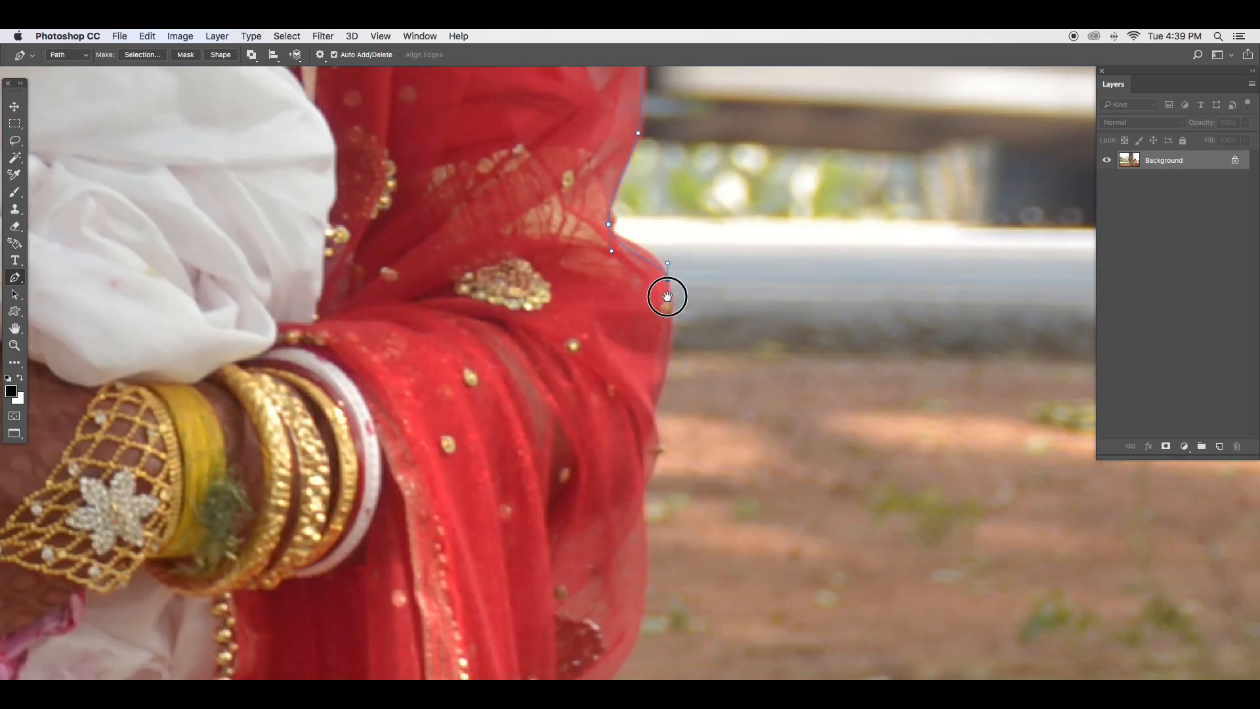
# Step: Continue the path down the outer edge of the bride's red sari to the photo's lower edge
pyautogui.click(650, 476)
pyautogui.moveTo(664, 675); pyautogui.dragTo(746, 156)
pyautogui.click(637, 380)
pyautogui.moveTo(638, 599); pyautogui.dragTo(667, 315)
pyautogui.click(692, 582)
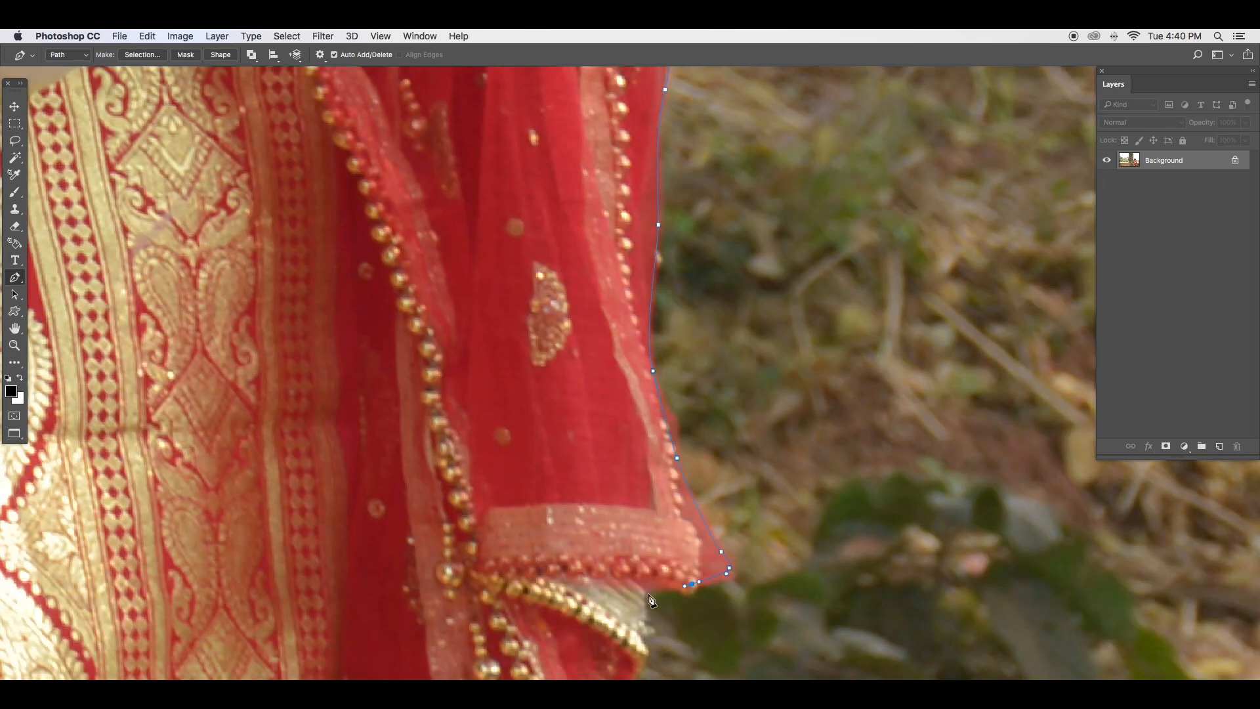
pyautogui.moveTo(682, 591); pyautogui.dragTo(715, 347)
pyautogui.moveTo(691, 587); pyautogui.dragTo(696, 594)
pyautogui.click(732, 673)
# Step: Close the path at its starting point below the man's kurta and convert it to a selection
pyautogui.press('super+minus')
pyautogui.press('super+minus')
pyautogui.press('super+minus')
pyautogui.press('super+minus')
pyautogui.moveTo(648, 304); pyautogui.dragTo(594, 387)
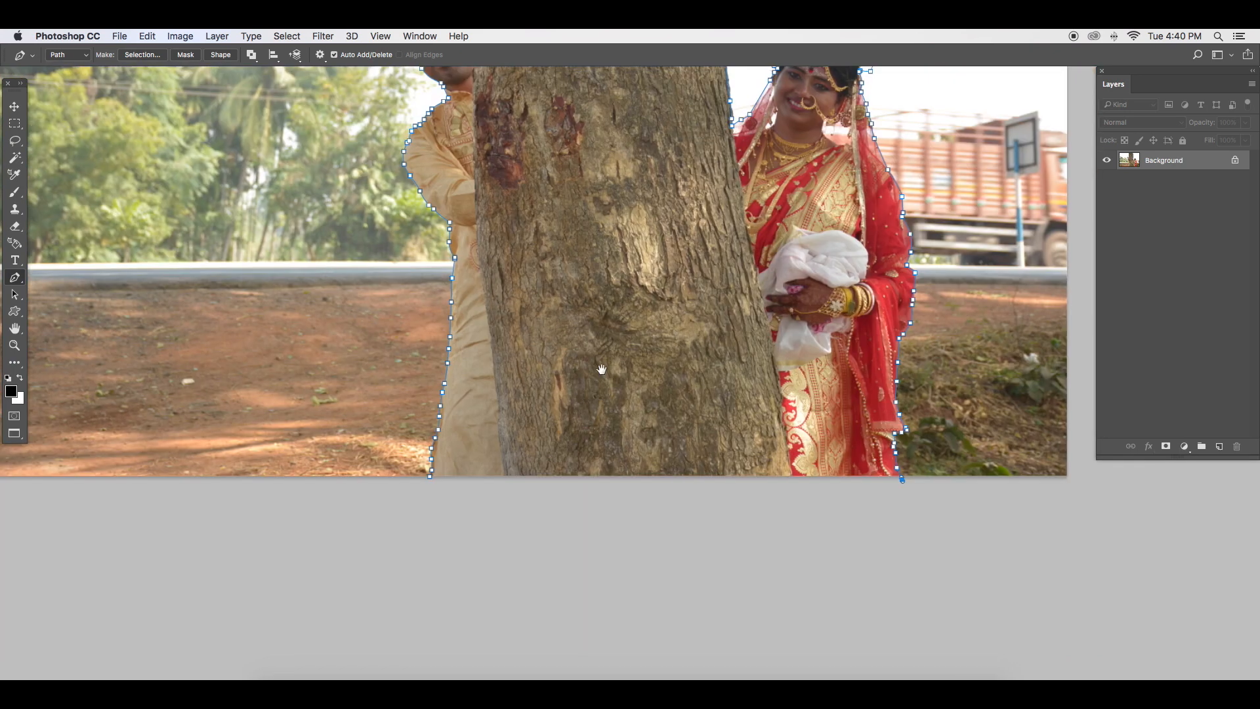
pyautogui.press('super+0')
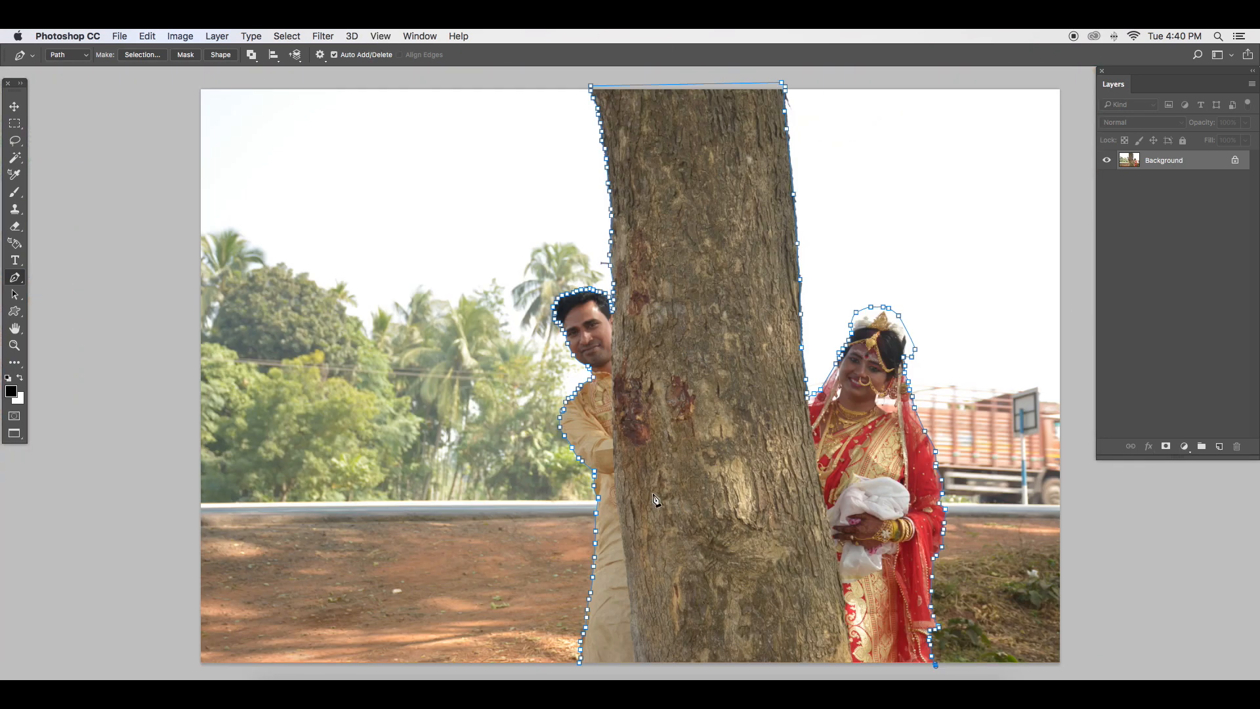
pyautogui.press('super+minus')
pyautogui.click(588, 638)
pyautogui.click(586, 636)
pyautogui.press('super+Return')
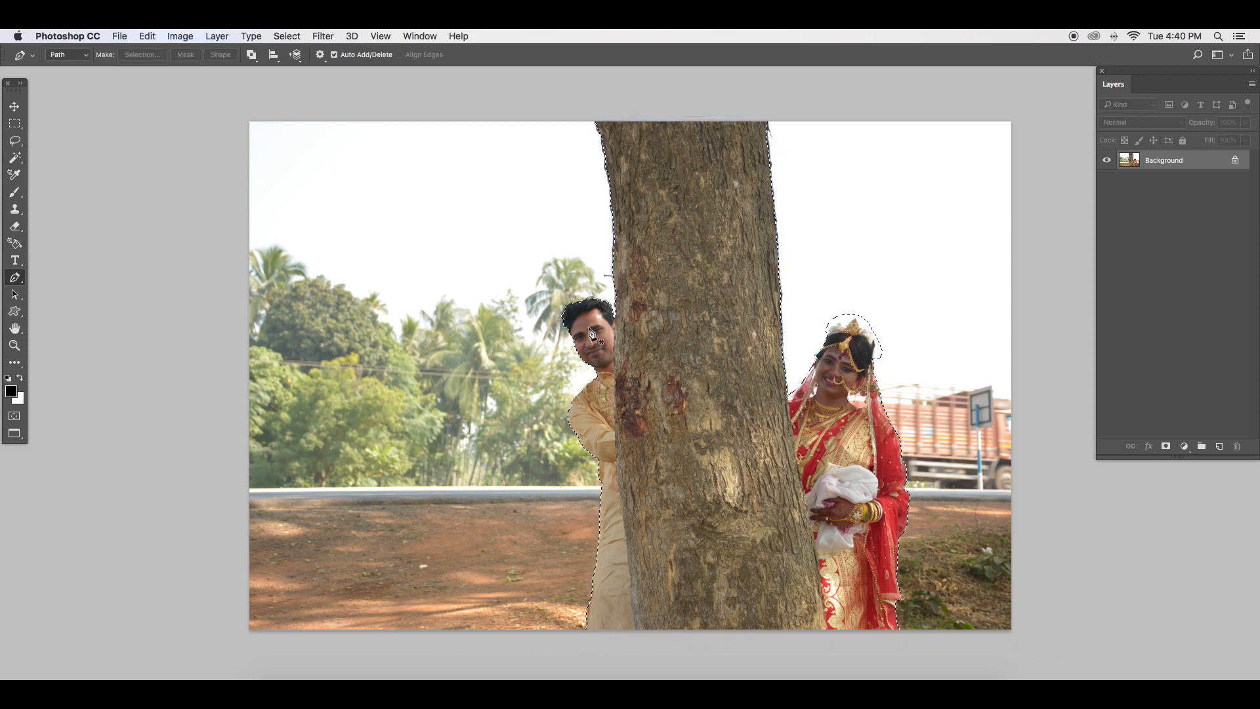
# Step: Feather the selection with a radius of 3 and copy the couple and tree to a new layer
pyautogui.hotkey('shift', 'F6')
pyautogui.write('3')
pyautogui.click(698, 338)
pyautogui.press('super+j')
# Step: Add a light blue Solid Color fill layer between the background and the cutout
pyautogui.click(1182, 189)
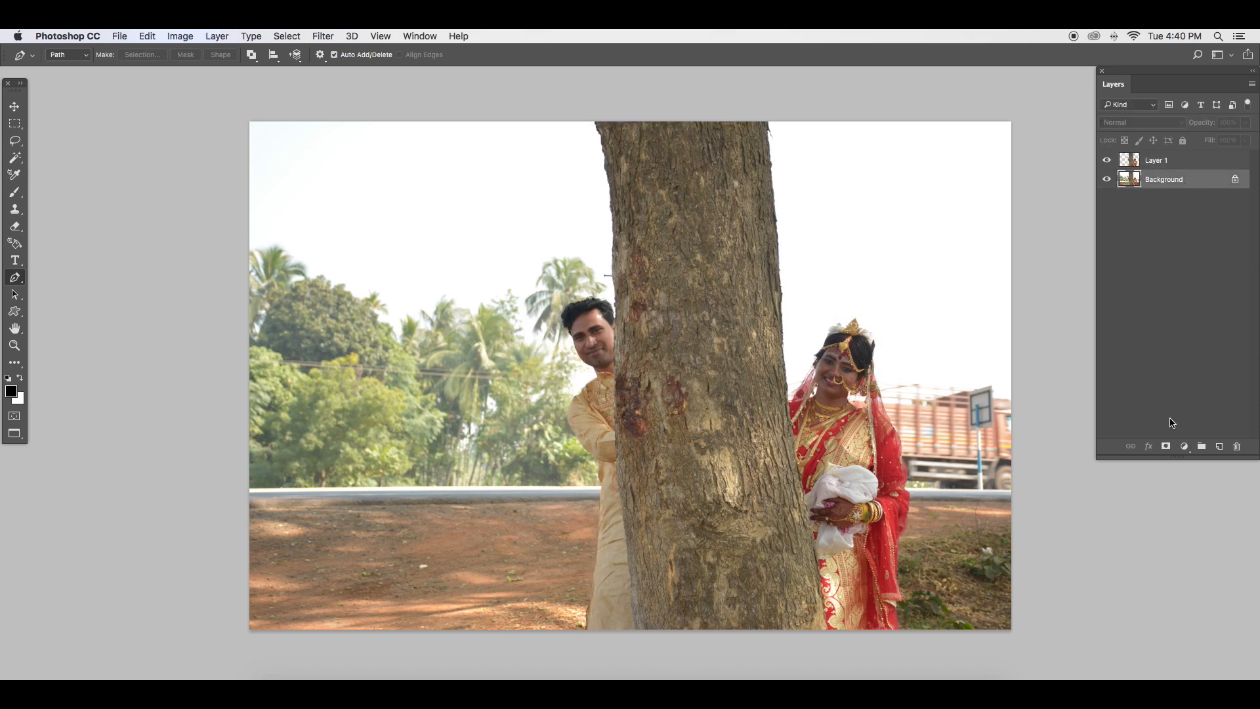
pyautogui.click(1185, 446)
pyautogui.click(1171, 459)
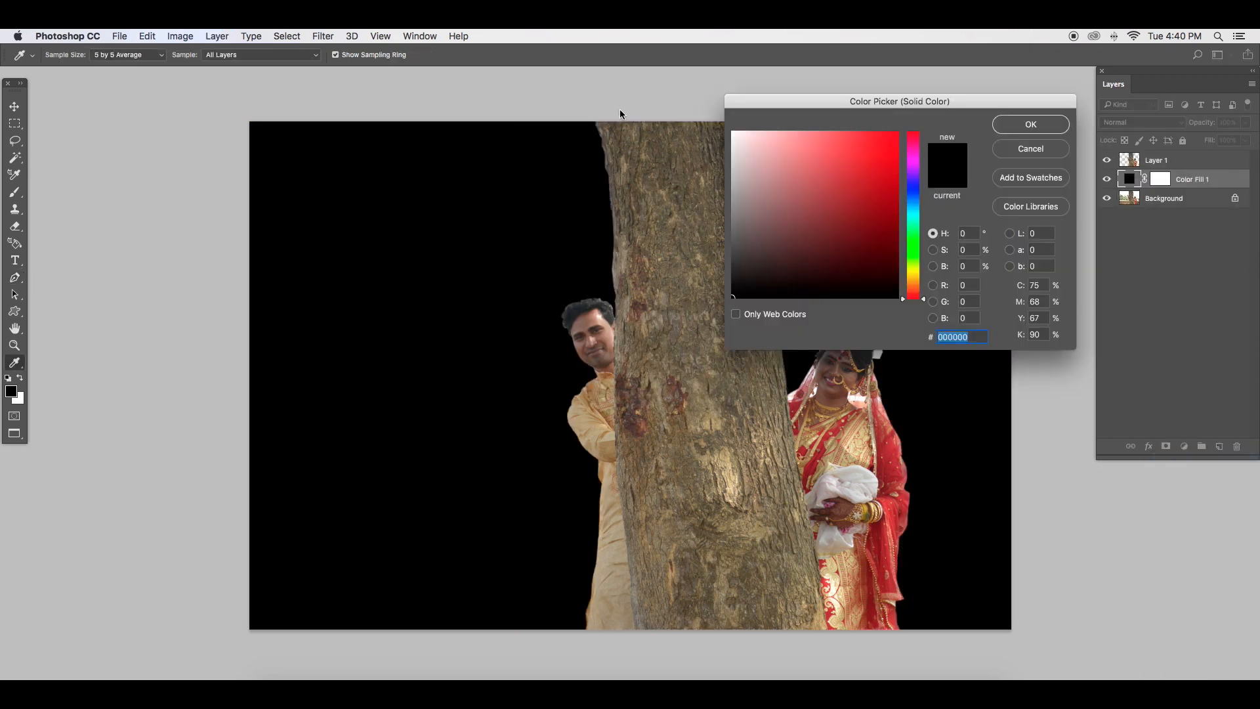
pyautogui.moveTo(847, 201); pyautogui.dragTo(802, 130)
pyautogui.click(911, 201)
pyautogui.click(1024, 128)
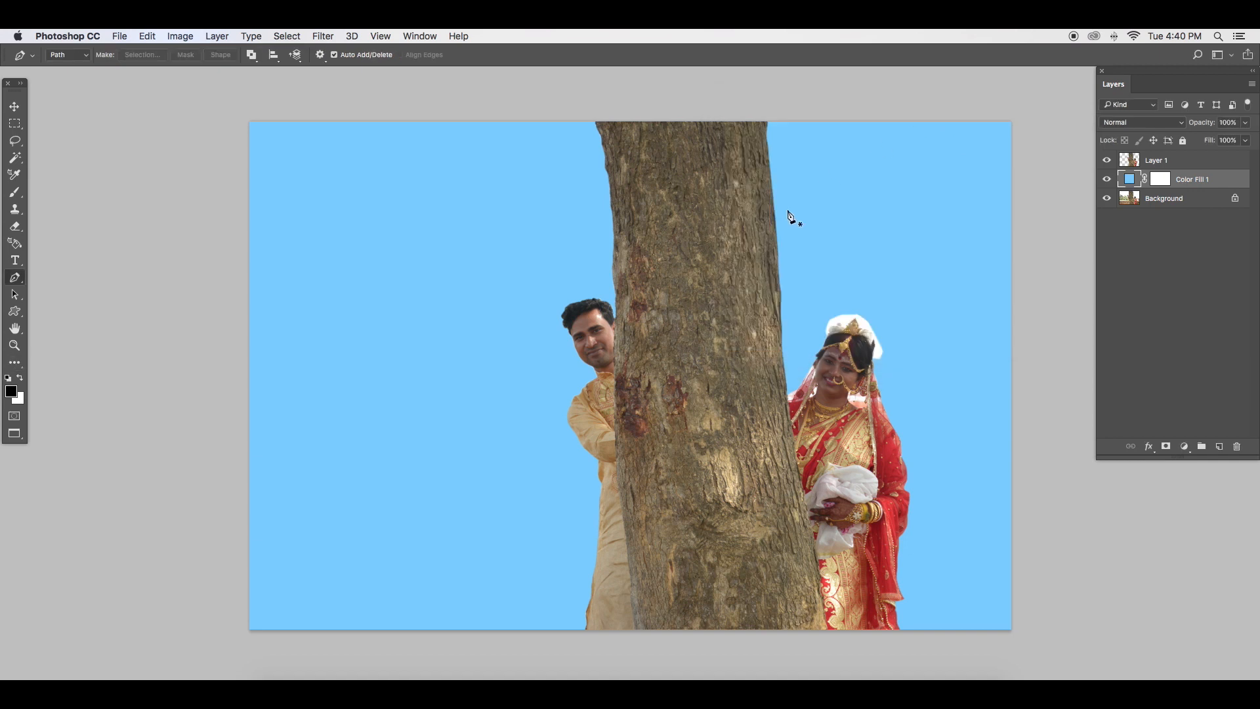
# Step: Select the white area around the bride's crown on Layer 1 with the Magic Wand, feather the selection, delete its contents and deselect
pyautogui.moveTo(817, 302); pyautogui.dragTo(875, 307)
pyautogui.moveTo(887, 380); pyautogui.dragTo(697, 192)
pyautogui.press('v')
pyautogui.click(755, 366)
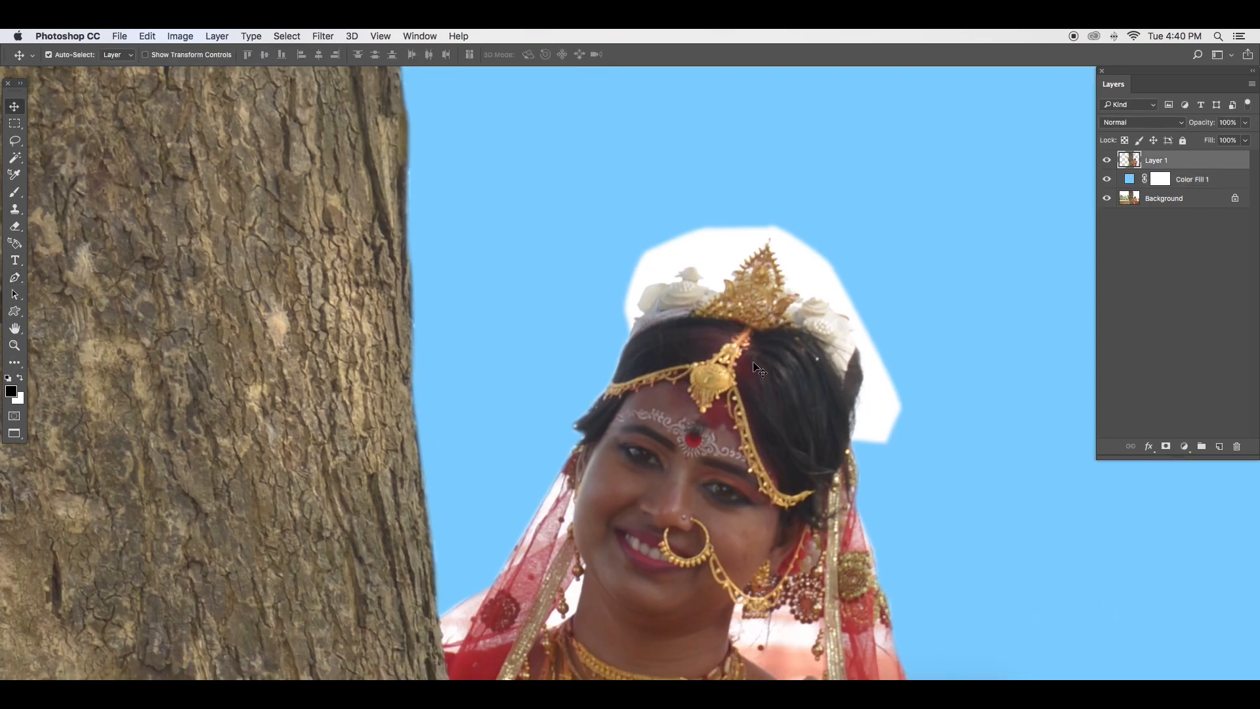
pyautogui.moveTo(865, 308); pyautogui.dragTo(909, 286)
pyautogui.press('w')
pyautogui.click(630, 225)
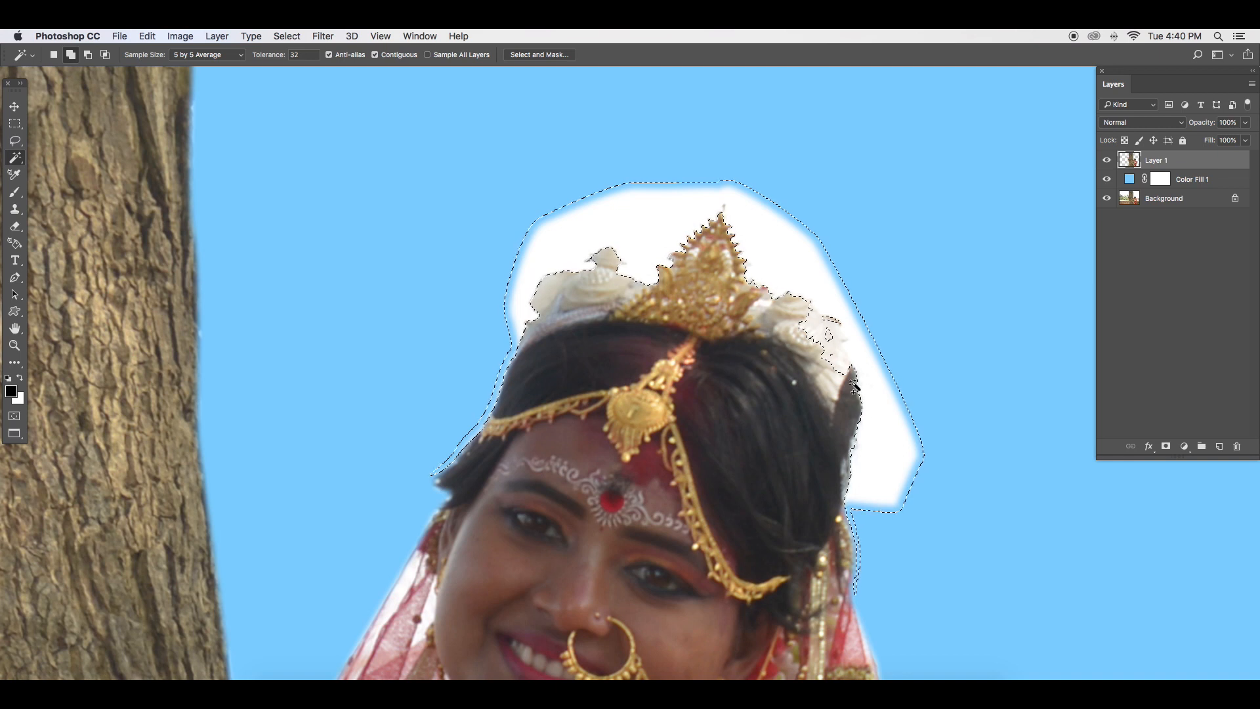
pyautogui.hotkey('shift', 'F6')
pyautogui.press('Return')
pyautogui.press('Delete')
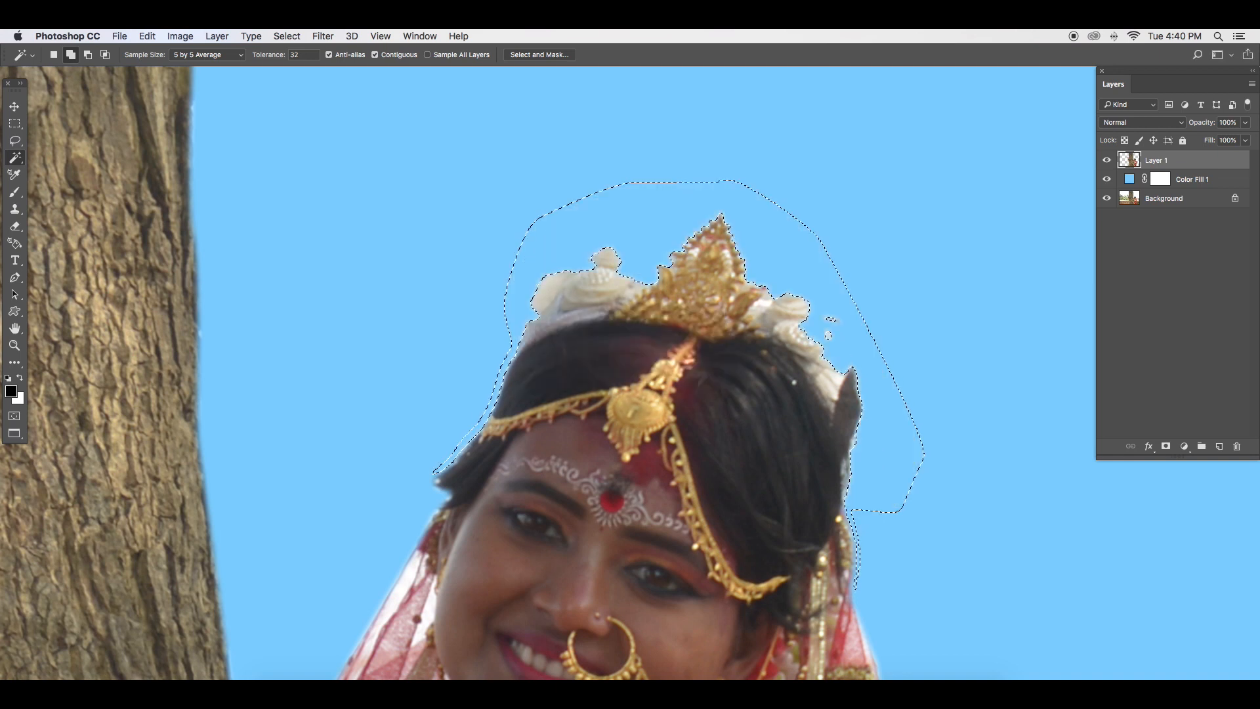
pyautogui.press('super+d')
# Step: Erase specks beside the bride's hair flowers with a soft eraser and set the eraser flow to 100%
pyautogui.press('e')
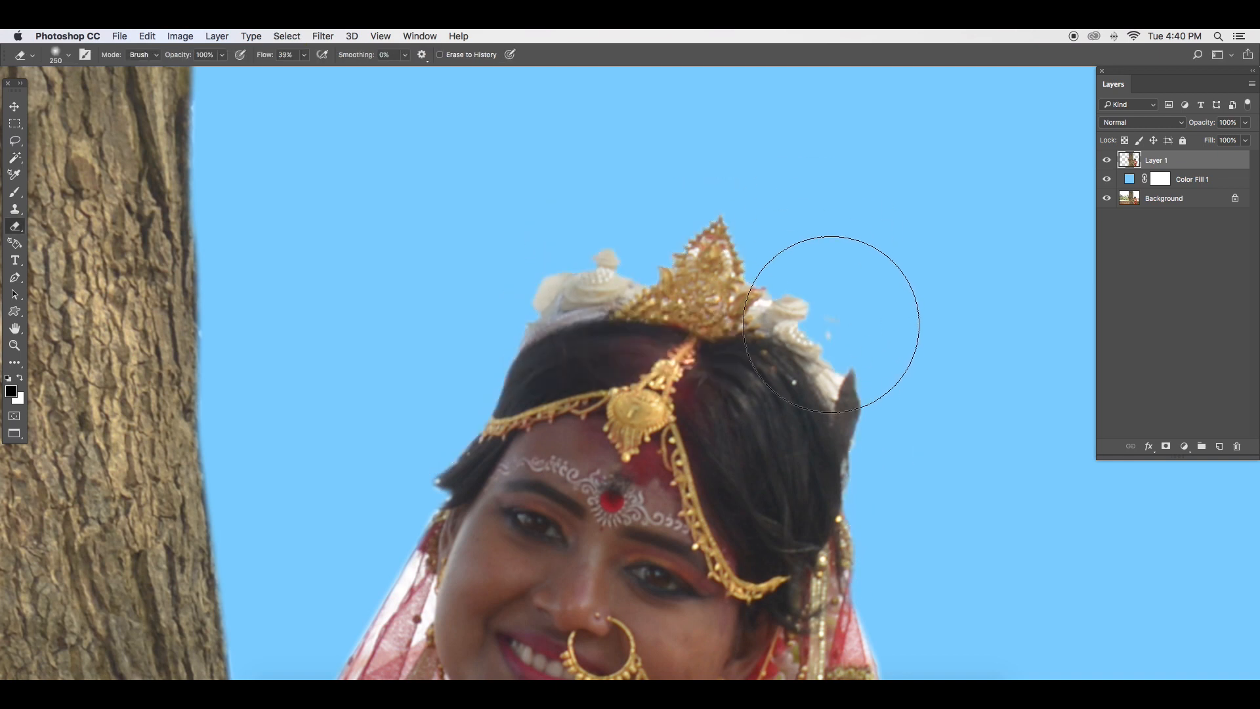
pyautogui.moveTo(840, 319)
pyautogui.mouseDown()
pyautogui.moveTo(835, 346)
pyautogui.moveTo(869, 371)
pyautogui.moveTo(877, 402)
pyautogui.moveTo(867, 366)
pyautogui.moveTo(878, 419)
pyautogui.moveTo(856, 340)
pyautogui.mouseUp()
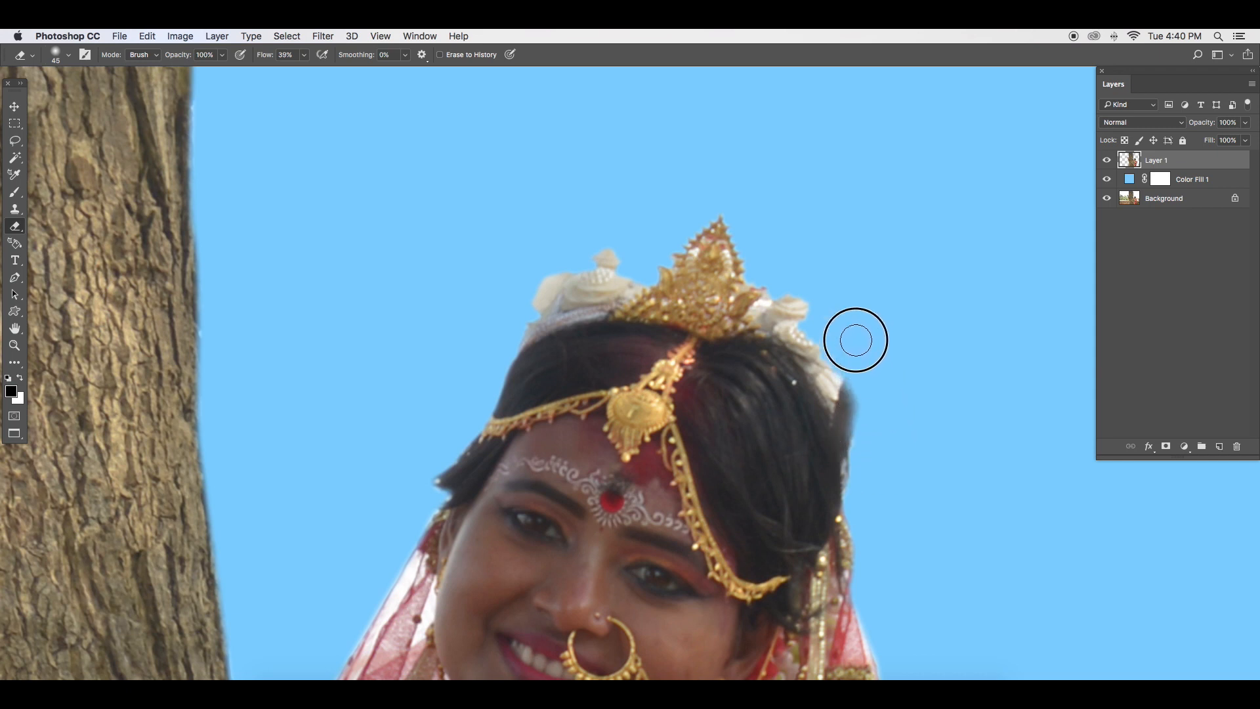
pyautogui.click(304, 55)
pyautogui.rightClick(869, 230)
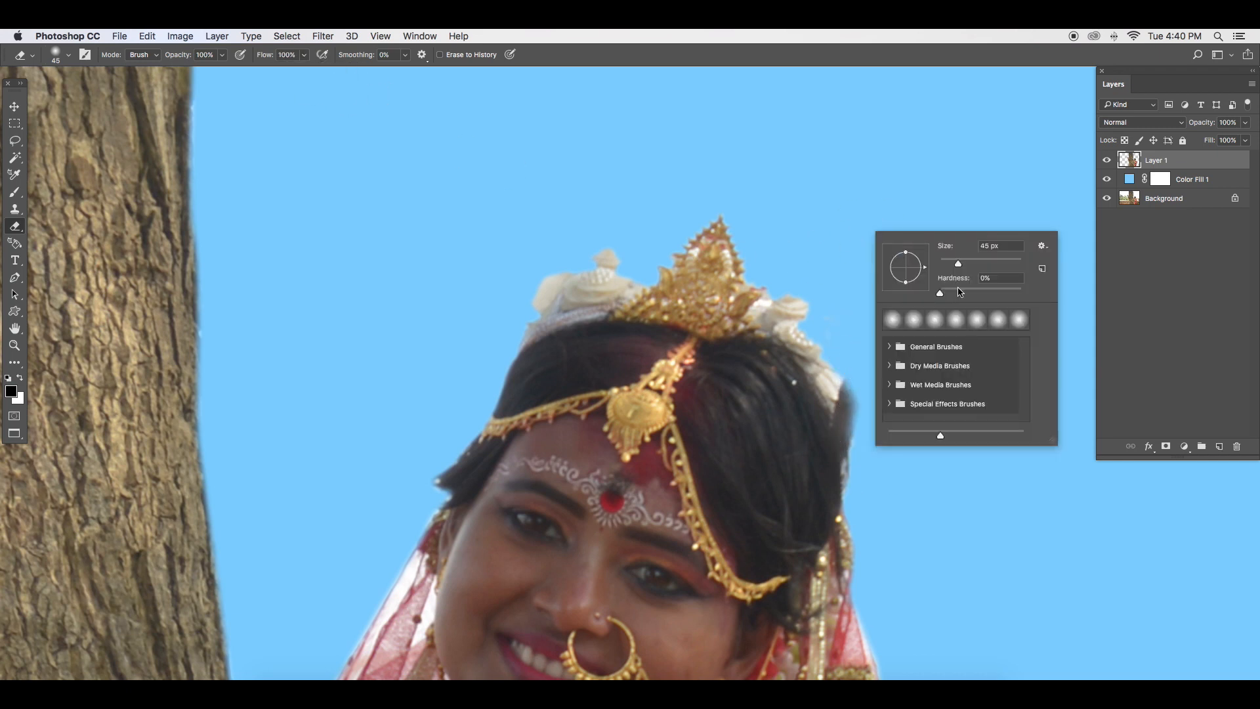
pyautogui.click(829, 201)
# Step: Erase the leftover light fringe around the bride's hair and veil with the 45 px eraser
pyautogui.moveTo(832, 288); pyautogui.dragTo(844, 336)
pyautogui.click(865, 390)
pyautogui.moveTo(869, 395)
pyautogui.mouseDown()
pyautogui.moveTo(873, 430)
pyautogui.moveTo(869, 402)
pyautogui.mouseUp()
pyautogui.moveTo(492, 341)
pyautogui.mouseDown()
pyautogui.moveTo(481, 380)
pyautogui.moveTo(414, 473)
pyautogui.moveTo(423, 488)
pyautogui.moveTo(439, 442)
pyautogui.moveTo(426, 426)
pyautogui.mouseUp()
pyautogui.moveTo(345, 502); pyautogui.dragTo(470, 158)
pyautogui.scroll(-3, 442, 273)
# Step: Erase the light fringe around the man's hair and face and along the adjacent trunk edge with a 25 px eraser
pyautogui.moveTo(262, 237); pyautogui.dragTo(831, 309)
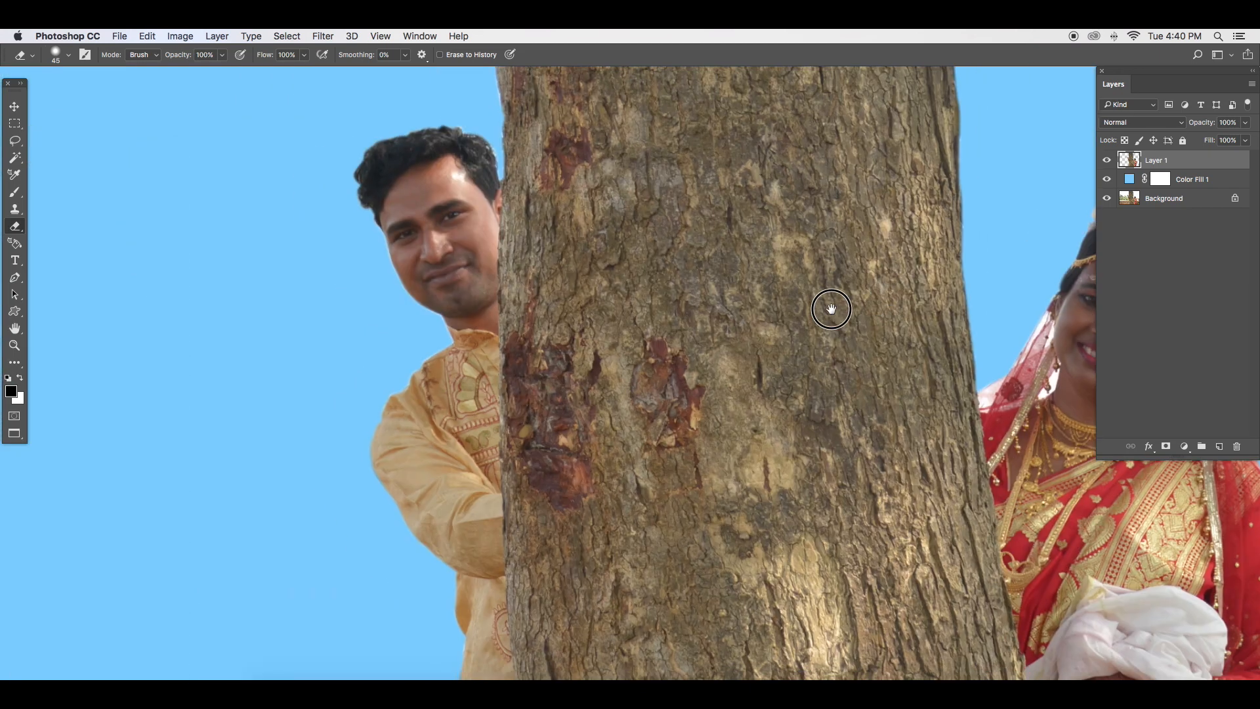
pyautogui.scroll(5, 412, 157)
pyautogui.moveTo(572, 135); pyautogui.dragTo(582, 340)
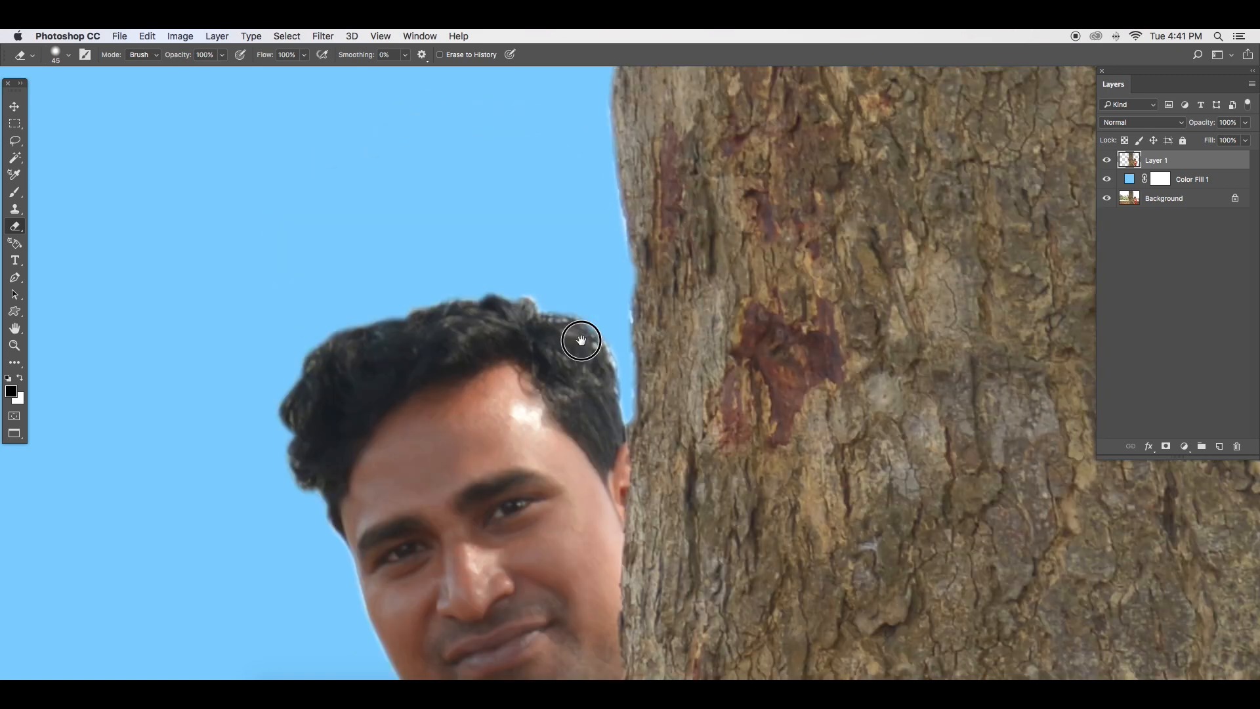
pyautogui.moveTo(543, 300); pyautogui.dragTo(522, 291)
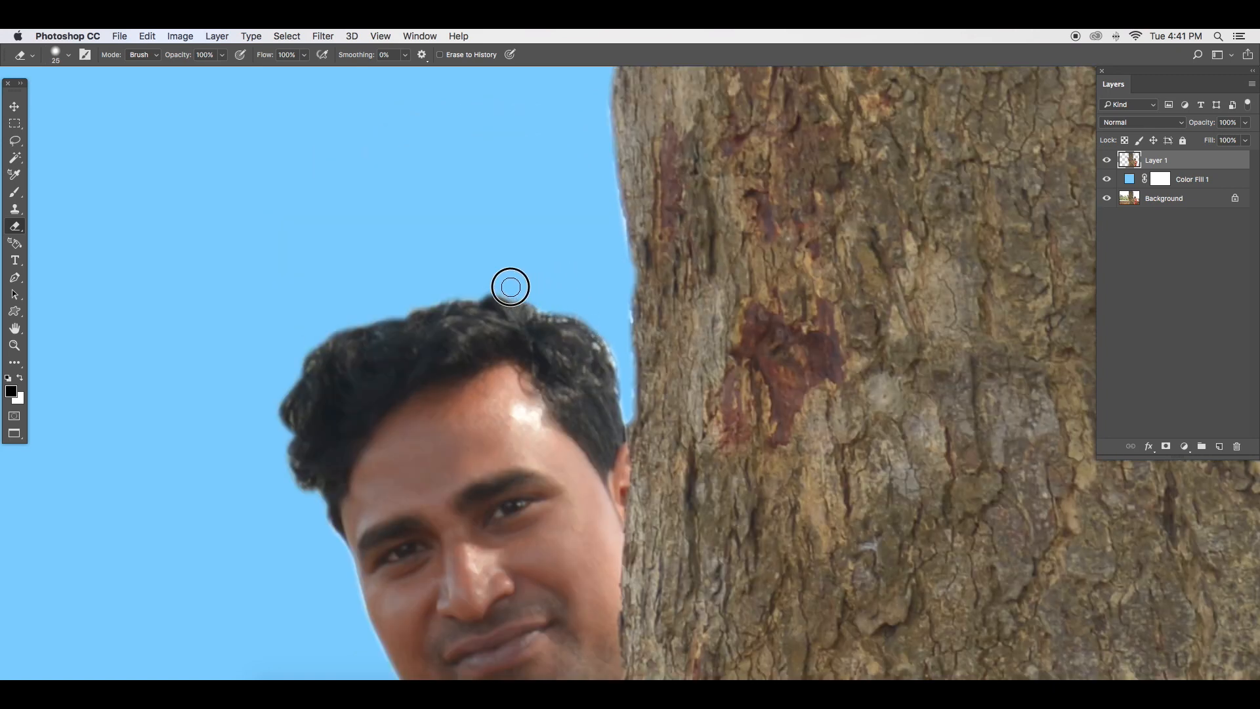
pyautogui.moveTo(624, 378); pyautogui.dragTo(611, 308)
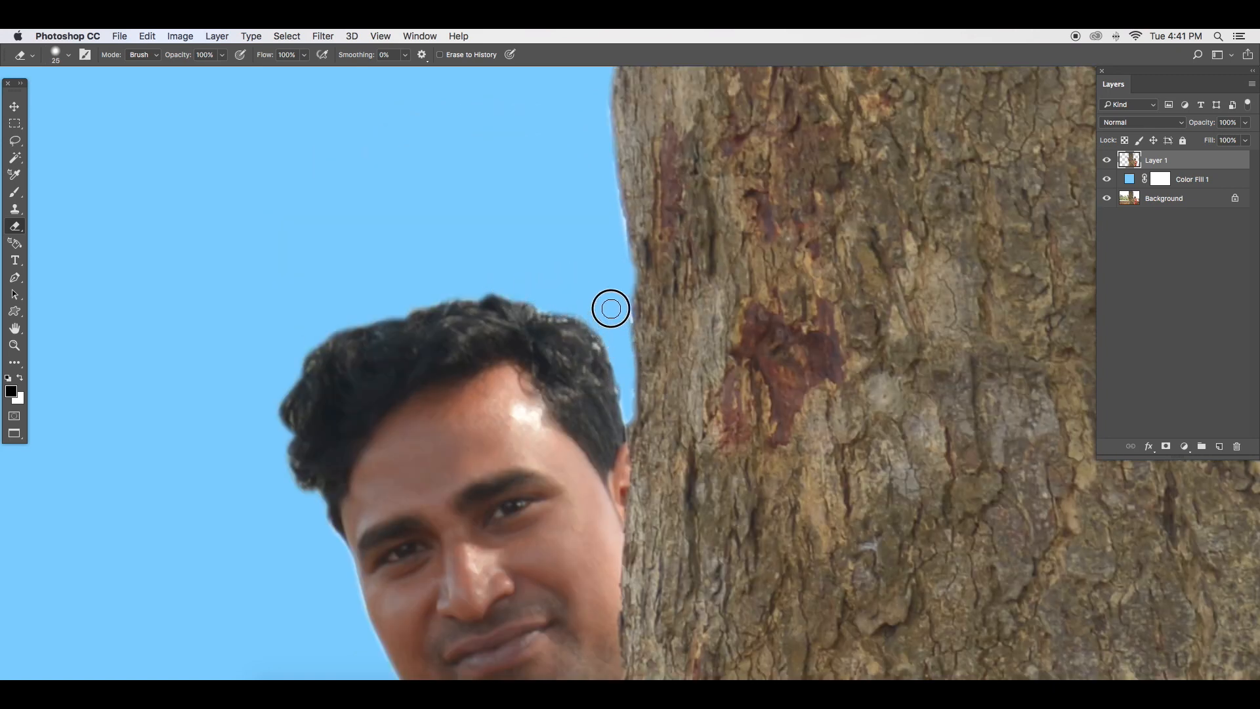
pyautogui.moveTo(610, 187); pyautogui.dragTo(625, 341)
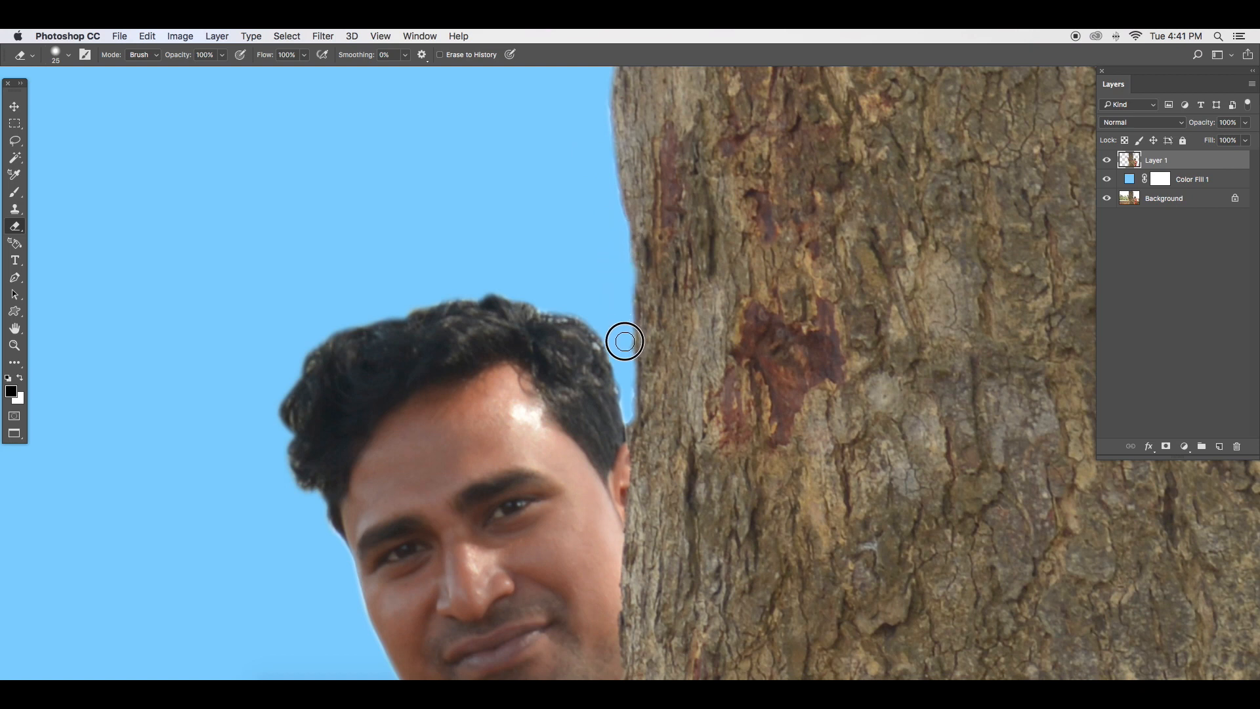
pyautogui.moveTo(334, 566); pyautogui.dragTo(396, 260)
pyautogui.scroll(-3, 512, 349)
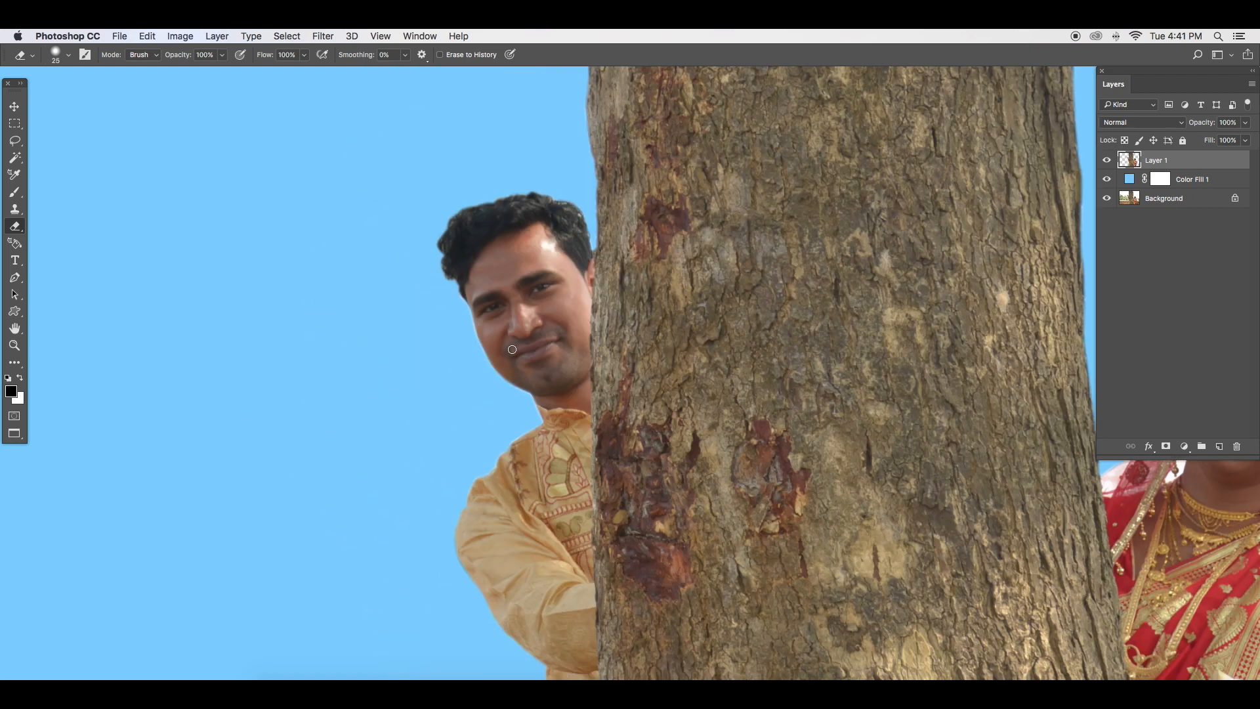
# Step: Increase the 25 px eraser's hardness and erase the light fringe on Layer 1 along the man's temple, cheek and jaw
pyautogui.scroll(3, 467, 394)
pyautogui.moveTo(444, 207); pyautogui.dragTo(471, 526)
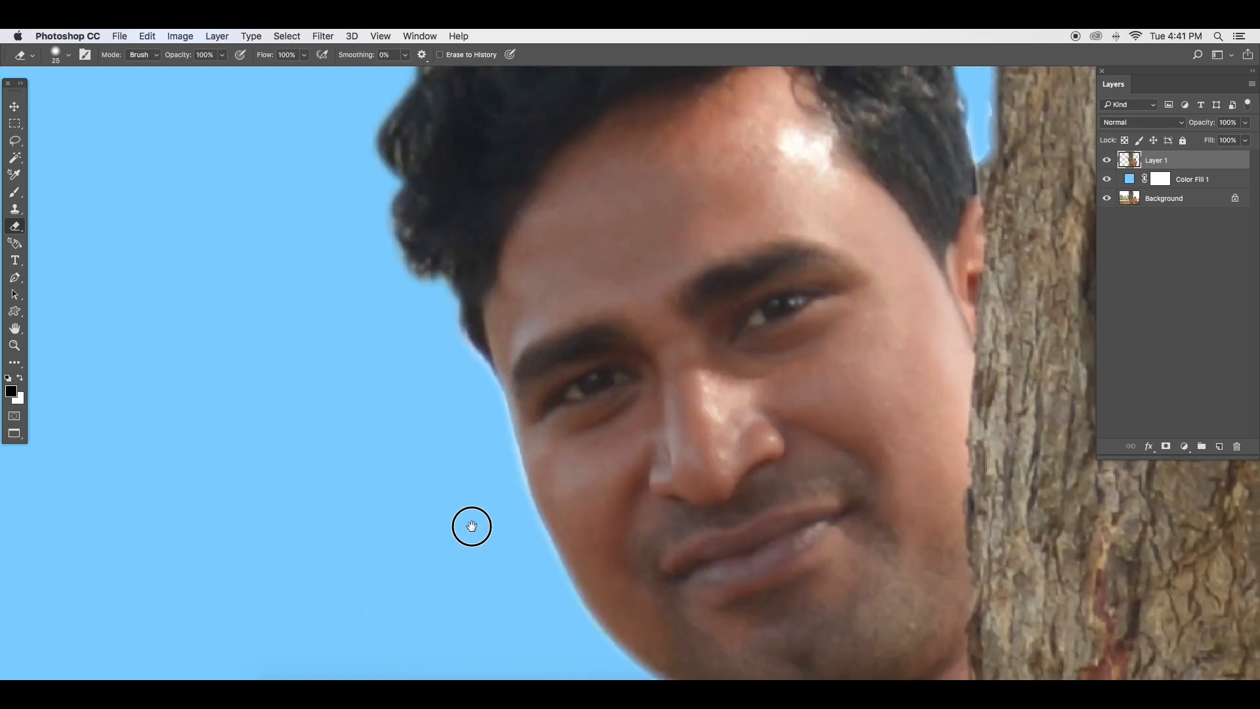
pyautogui.press('v')
pyautogui.moveTo(504, 579); pyautogui.dragTo(405, 419)
pyautogui.rightClick(313, 352)
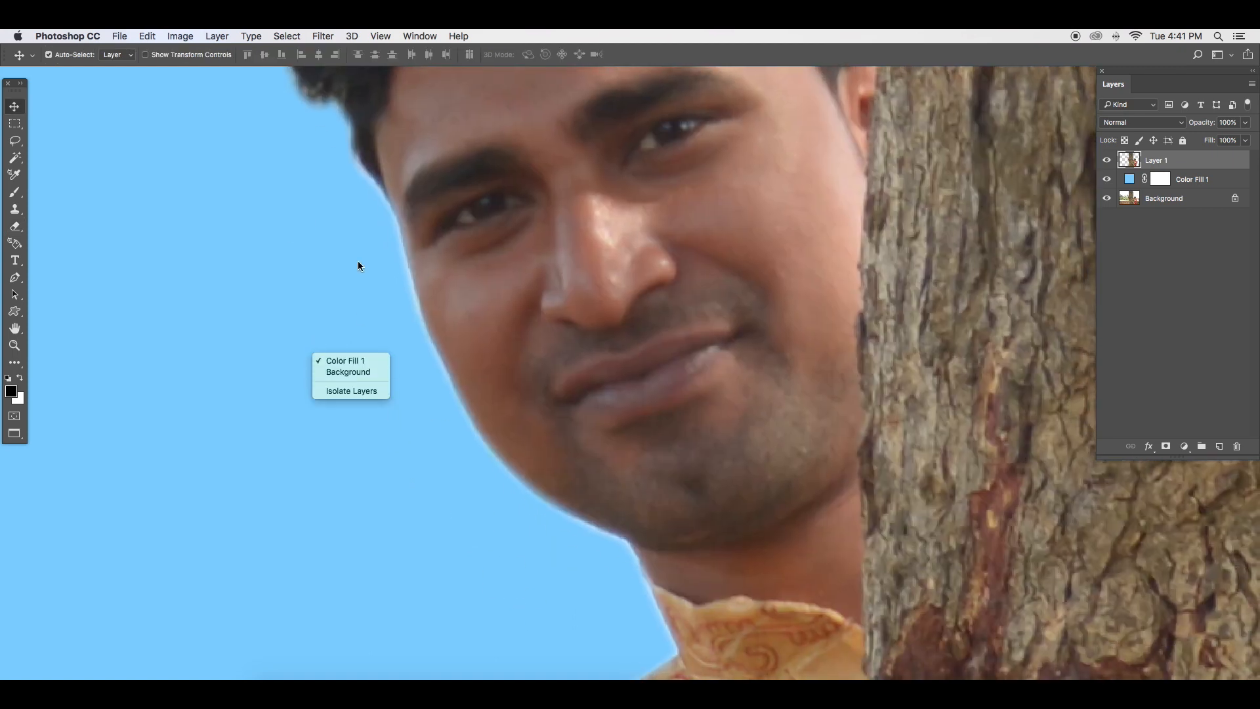
pyautogui.click(580, 261)
pyautogui.press('e')
pyautogui.rightClick(459, 295)
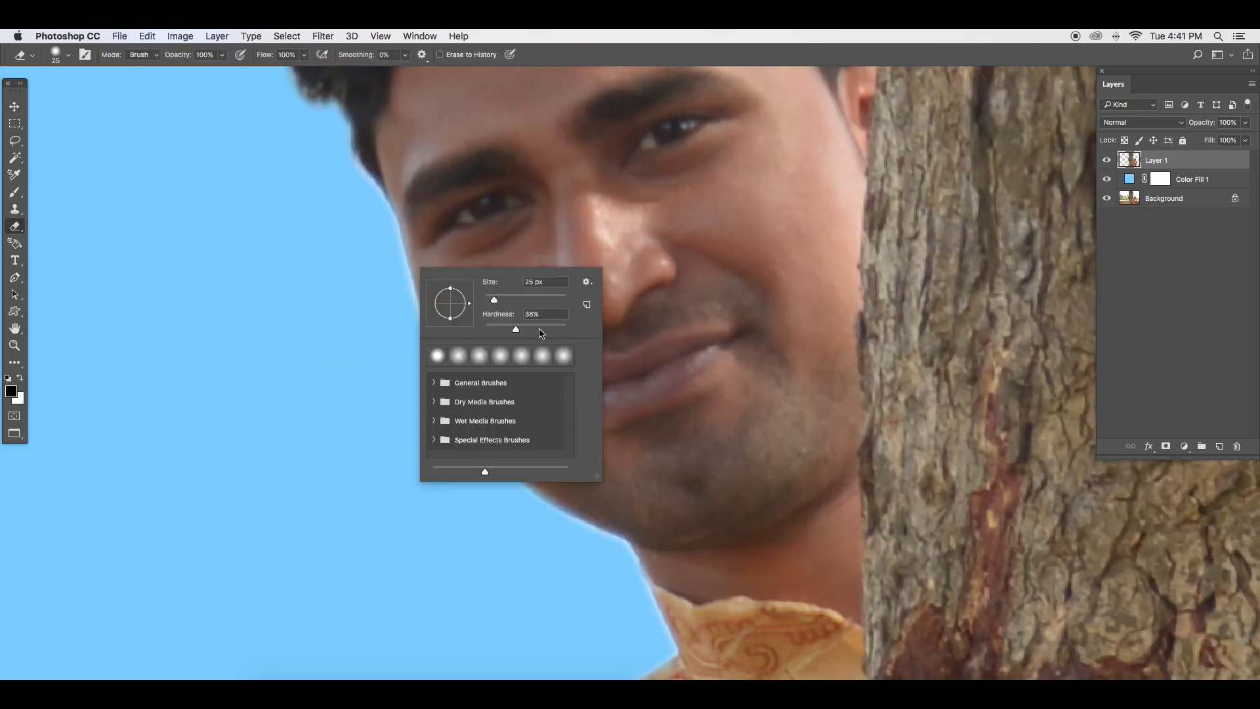
pyautogui.click(540, 330)
pyautogui.press('Return')
pyautogui.moveTo(346, 180)
pyautogui.mouseDown()
pyautogui.moveTo(380, 220)
pyautogui.moveTo(428, 388)
pyautogui.moveTo(371, 306)
pyautogui.moveTo(372, 208)
pyautogui.moveTo(384, 292)
pyautogui.mouseUp()
pyautogui.press('space')
pyautogui.moveTo(380, 244)
pyautogui.mouseDown()
pyautogui.moveTo(408, 317)
pyautogui.moveTo(368, 223)
pyautogui.moveTo(416, 341)
pyautogui.moveTo(411, 329)
pyautogui.moveTo(485, 421)
pyautogui.mouseUp()
pyautogui.moveTo(438, 369)
pyautogui.mouseDown()
pyautogui.moveTo(560, 447)
pyautogui.moveTo(529, 441)
pyautogui.moveTo(584, 460)
pyautogui.moveTo(619, 542)
pyautogui.moveTo(579, 457)
pyautogui.moveTo(498, 421)
pyautogui.mouseUp()
# Step: Erase the light fringe around the man's chin, neck, collar and shoulder
pyautogui.moveTo(568, 529); pyautogui.dragTo(579, 369)
pyautogui.moveTo(513, 489)
pyautogui.mouseDown()
pyautogui.moveTo(512, 470)
pyautogui.moveTo(636, 388)
pyautogui.mouseUp()
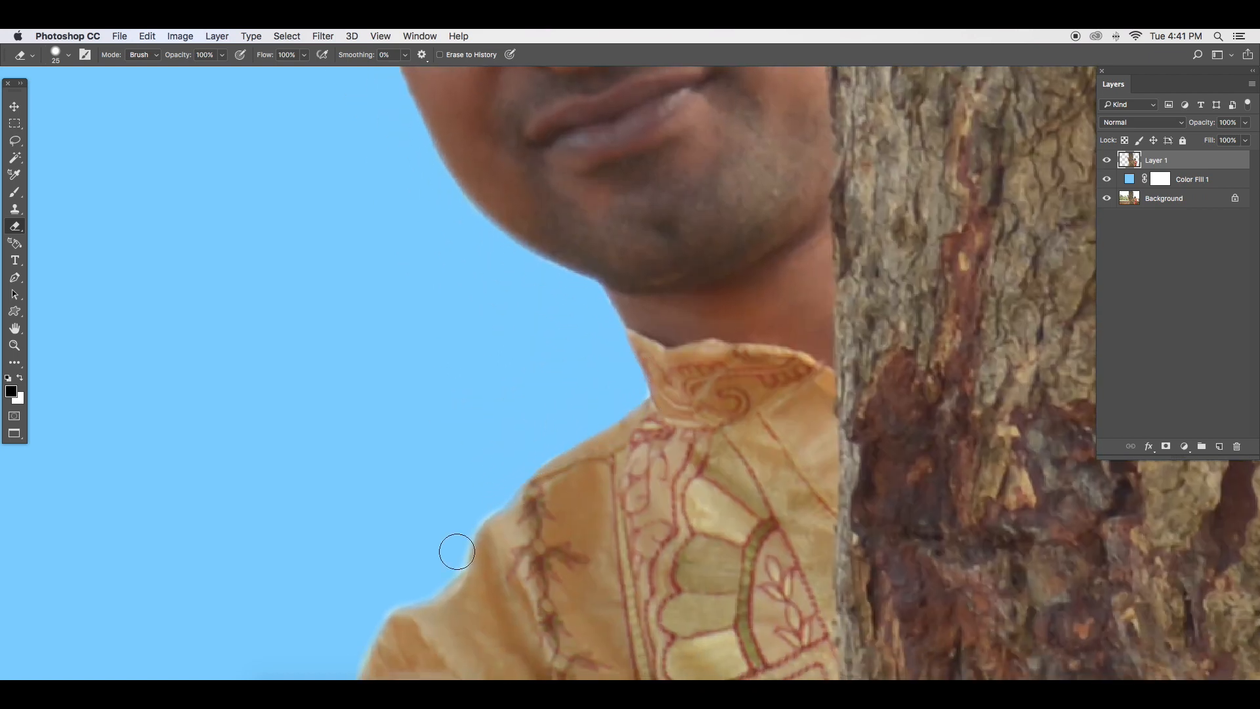
pyautogui.moveTo(493, 486)
pyautogui.mouseDown()
pyautogui.moveTo(444, 560)
pyautogui.moveTo(347, 631)
pyautogui.mouseUp()
# Step: Open Curves on Layer 1 and brighten it with a curve point at input 74, output 108
pyautogui.scroll(-5, 426, 469)
pyautogui.moveTo(914, 463); pyautogui.dragTo(721, 90)
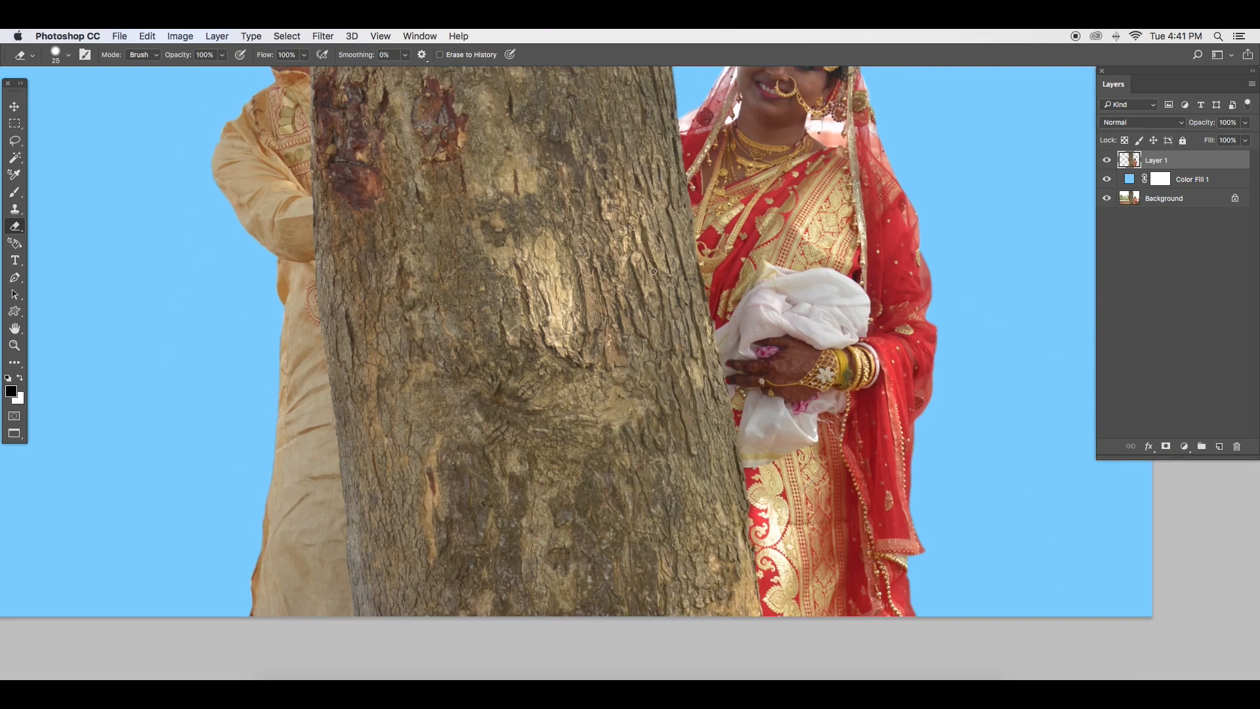
pyautogui.scroll(-5, 720, 90)
pyautogui.moveTo(755, 366); pyautogui.dragTo(670, 349)
pyautogui.press('v')
pyautogui.scroll(2, 709, 282)
pyautogui.rightClick(709, 342)
pyautogui.click(743, 348)
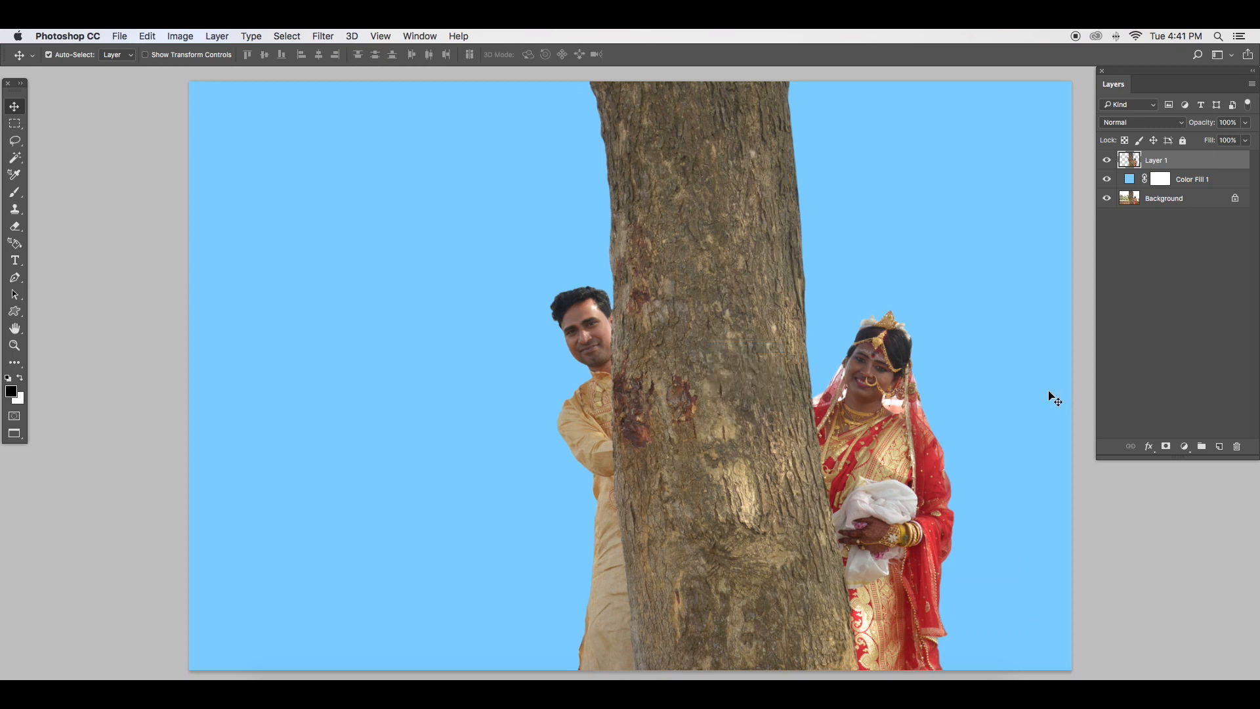
pyautogui.press('super+m')
pyautogui.moveTo(675, 167); pyautogui.dragTo(439, 103)
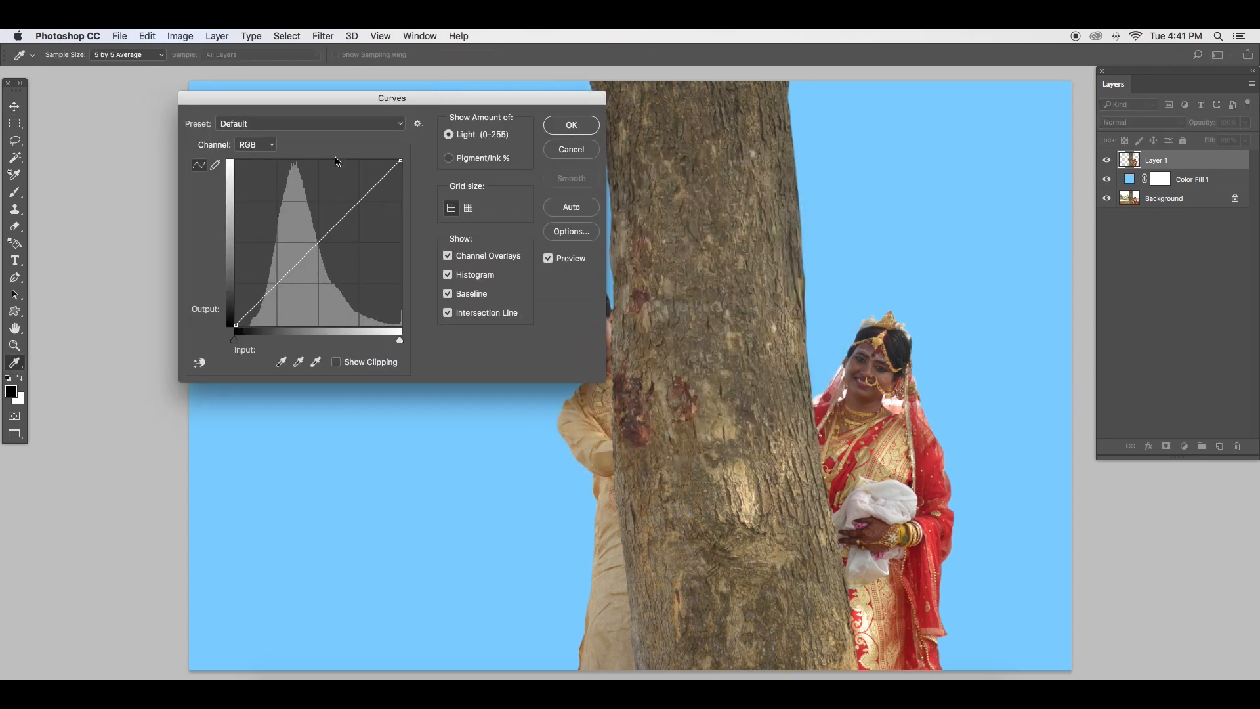
pyautogui.moveTo(291, 269); pyautogui.dragTo(284, 256)
pyautogui.moveTo(397, 107); pyautogui.dragTo(304, 91)
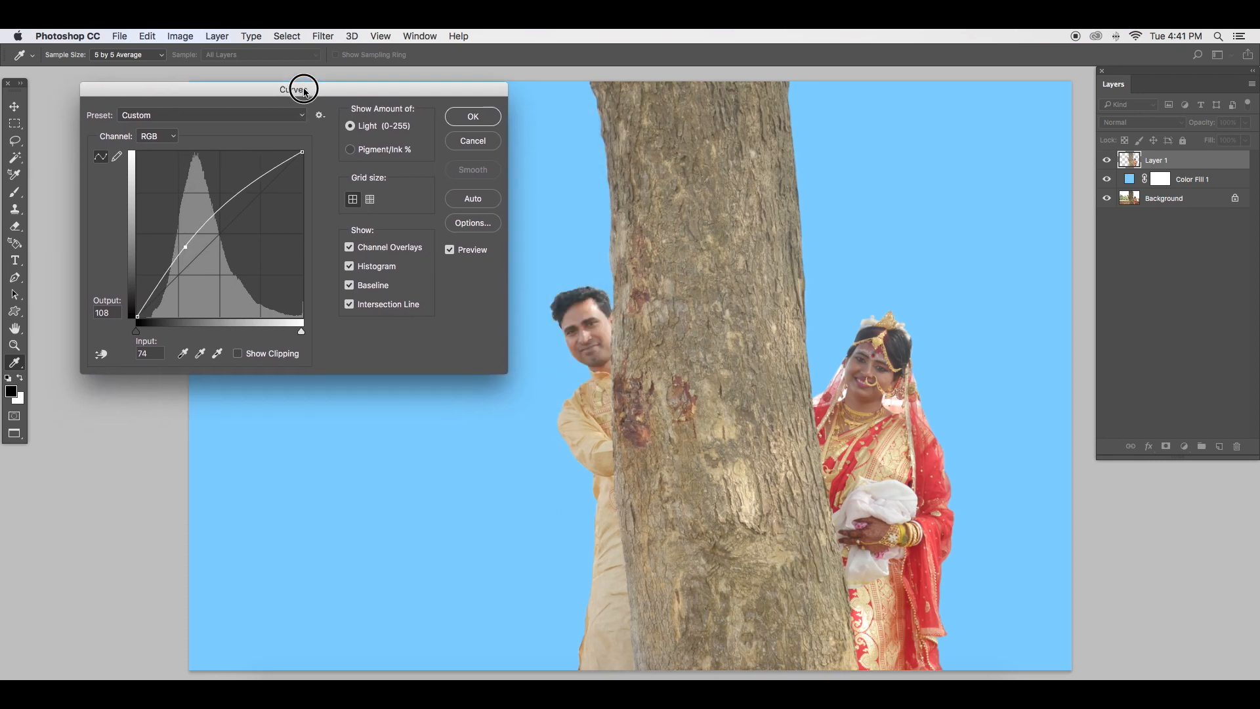
# Step: Raise the curve point slightly, add a shadow point at input 31, output 41, and apply the Curves adjustment
pyautogui.moveTo(188, 251); pyautogui.dragTo(184, 244)
pyautogui.moveTo(154, 289); pyautogui.dragTo(158, 290)
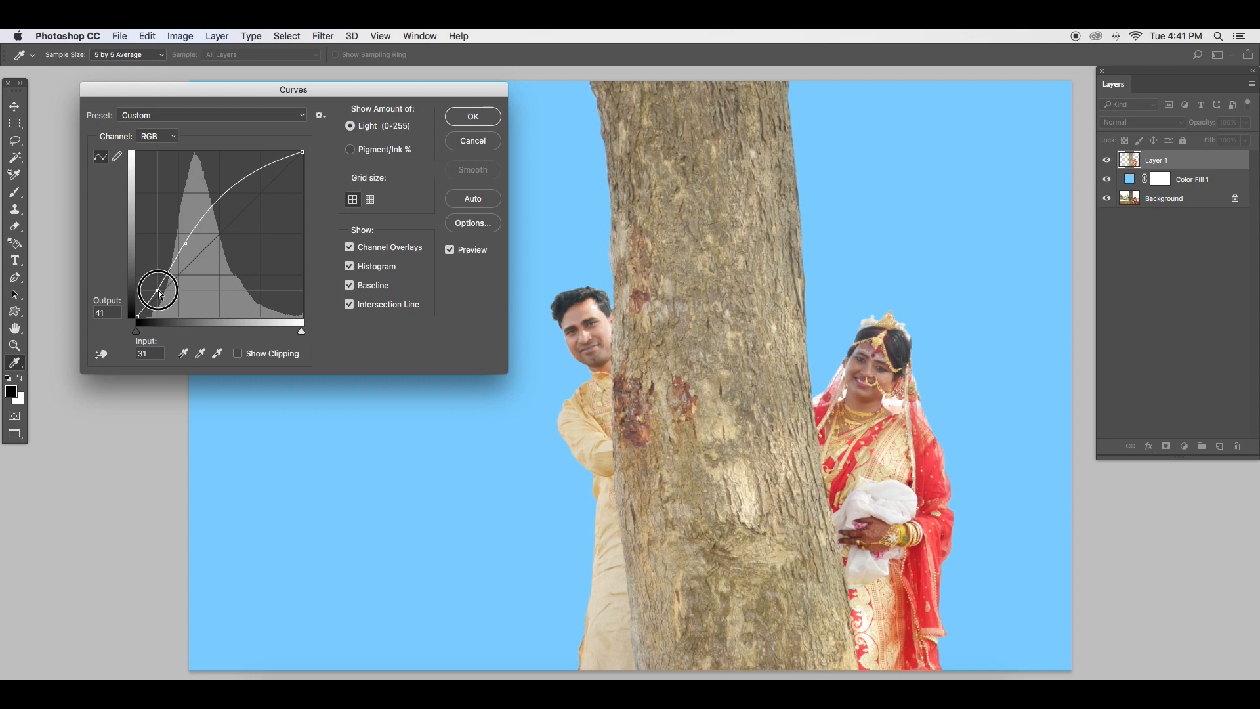
pyautogui.click(484, 121)
# Step: Lasso the bride's face, neck and hands on Layer 1 and feather the selection by 44 pixels
pyautogui.rightClick(855, 388)
pyautogui.click(878, 395)
pyautogui.press('l')
pyautogui.moveTo(895, 376)
pyautogui.mouseDown()
pyautogui.moveTo(901, 341)
pyautogui.moveTo(865, 331)
pyautogui.moveTo(846, 369)
pyautogui.moveTo(869, 432)
pyautogui.moveTo(891, 380)
pyautogui.mouseUp()
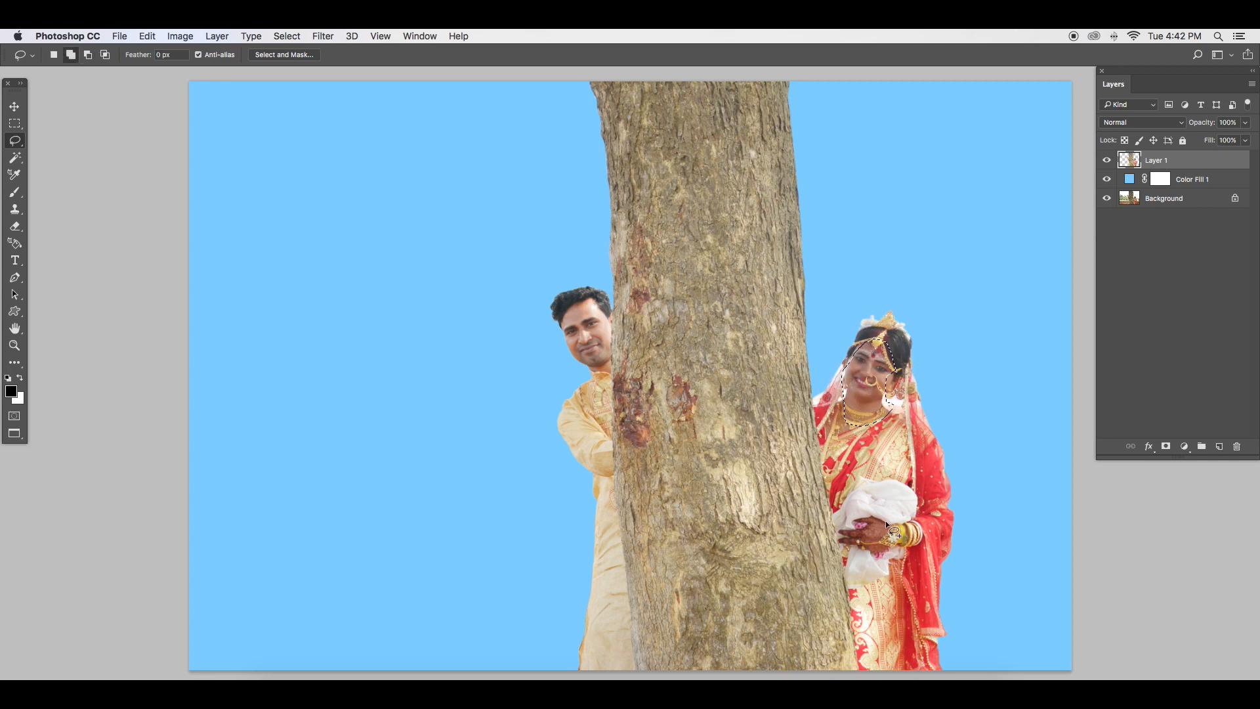
pyautogui.moveTo(840, 542)
pyautogui.mouseDown()
pyautogui.moveTo(889, 553)
pyautogui.moveTo(869, 521)
pyautogui.mouseUp()
pyautogui.hotkey('shift', 'F6')
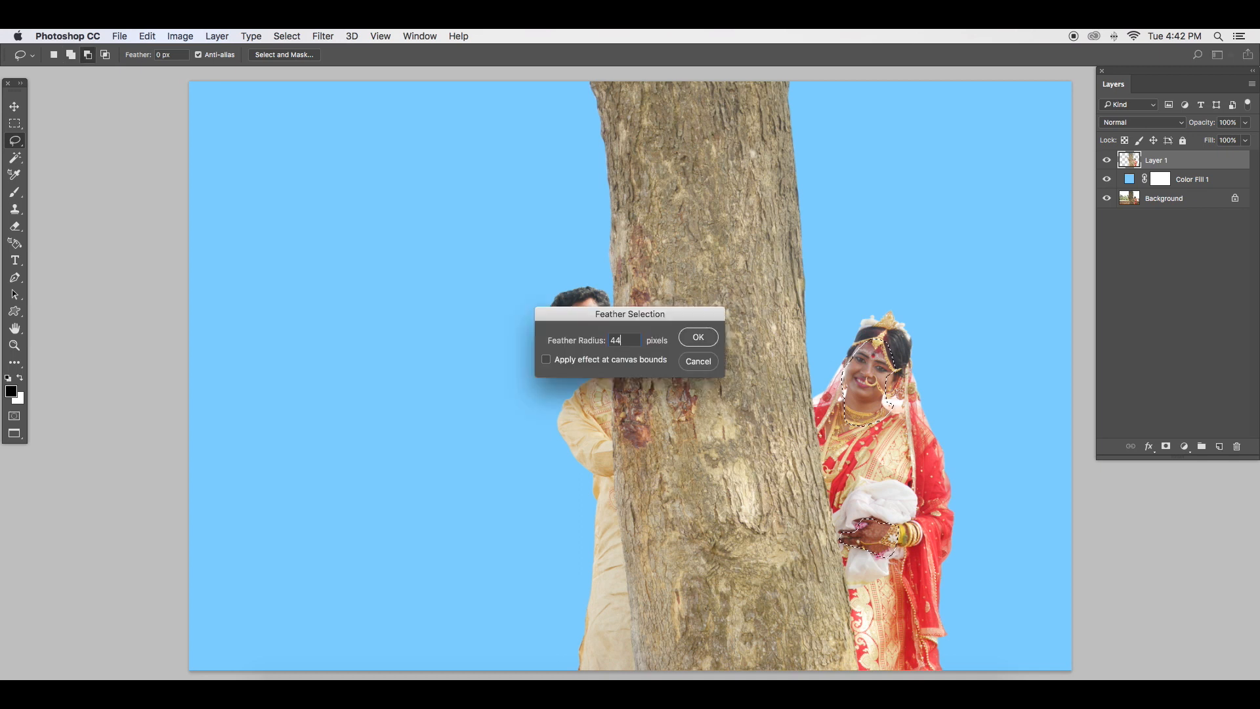
pyautogui.click(707, 344)
# Step: Brighten the selected skin with a Curves point at input 100, output 132, and deselect
pyautogui.press('super+m')
pyautogui.moveTo(210, 245); pyautogui.dragTo(202, 234)
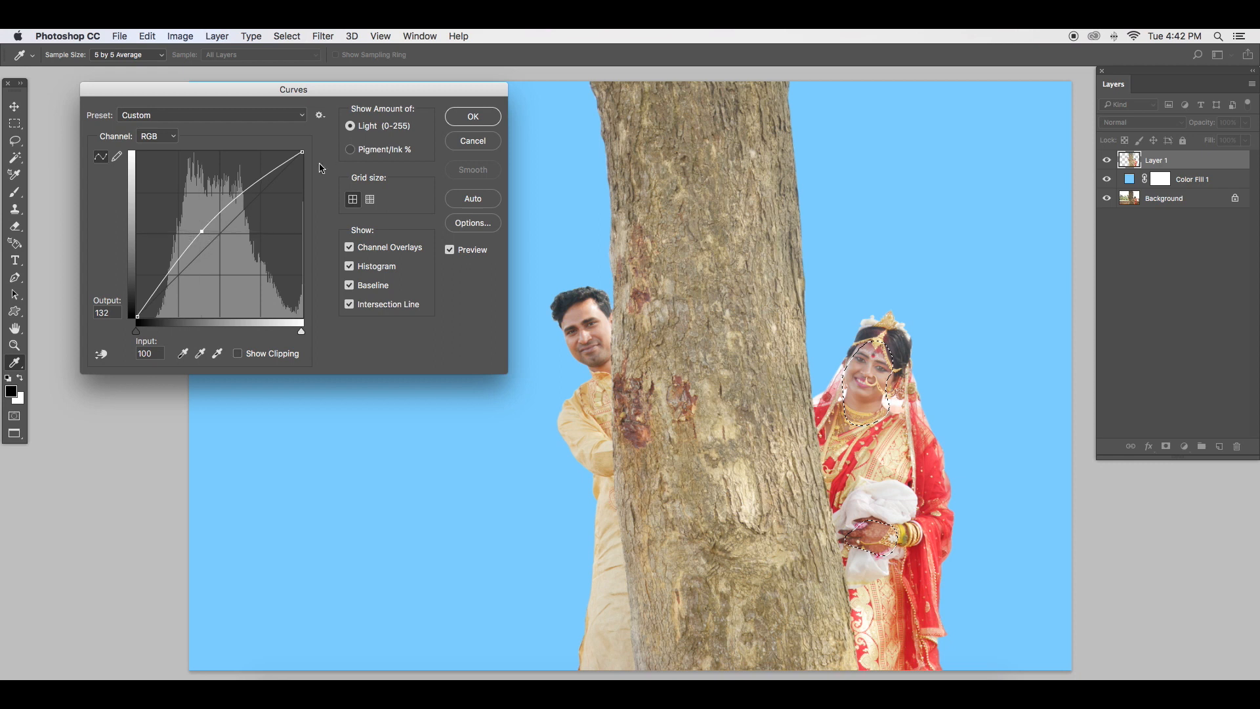
pyautogui.click(473, 116)
pyautogui.press('super+d')
# Step: Select the bride's and the man's hair with the Magic Wand and feather the selection by 11 pixels
pyautogui.press('w')
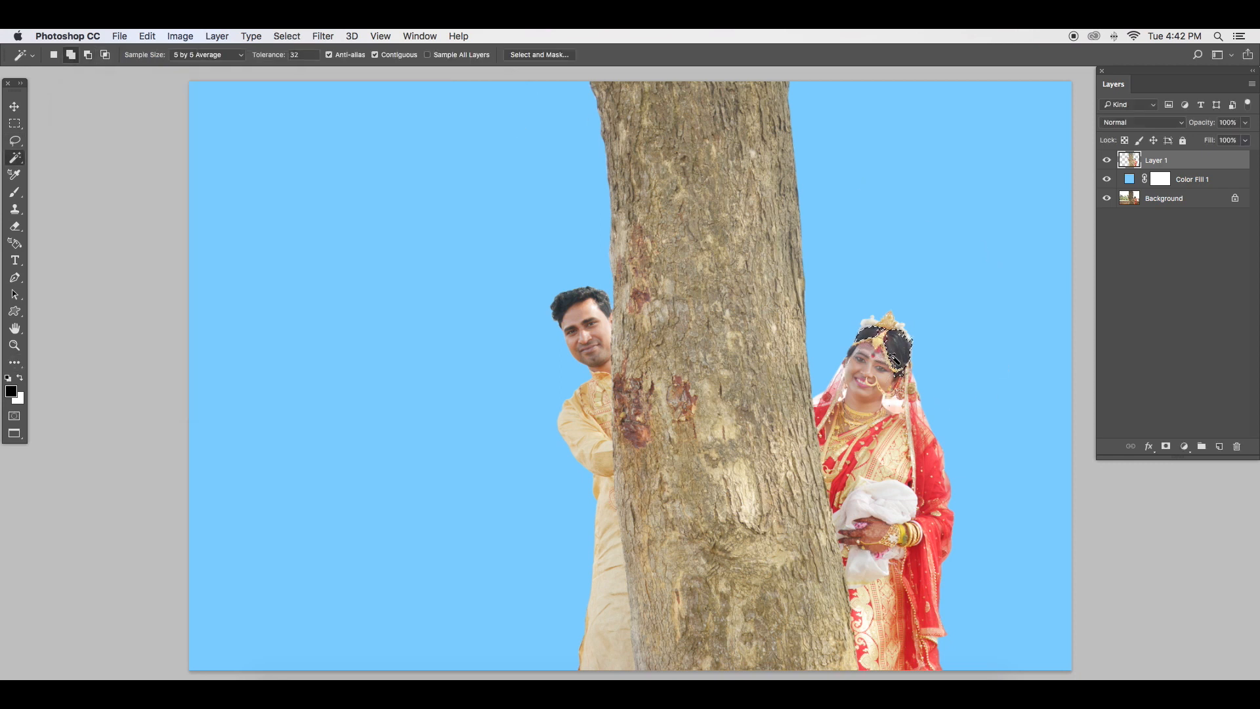
pyautogui.hotkey('shift', 'F6')
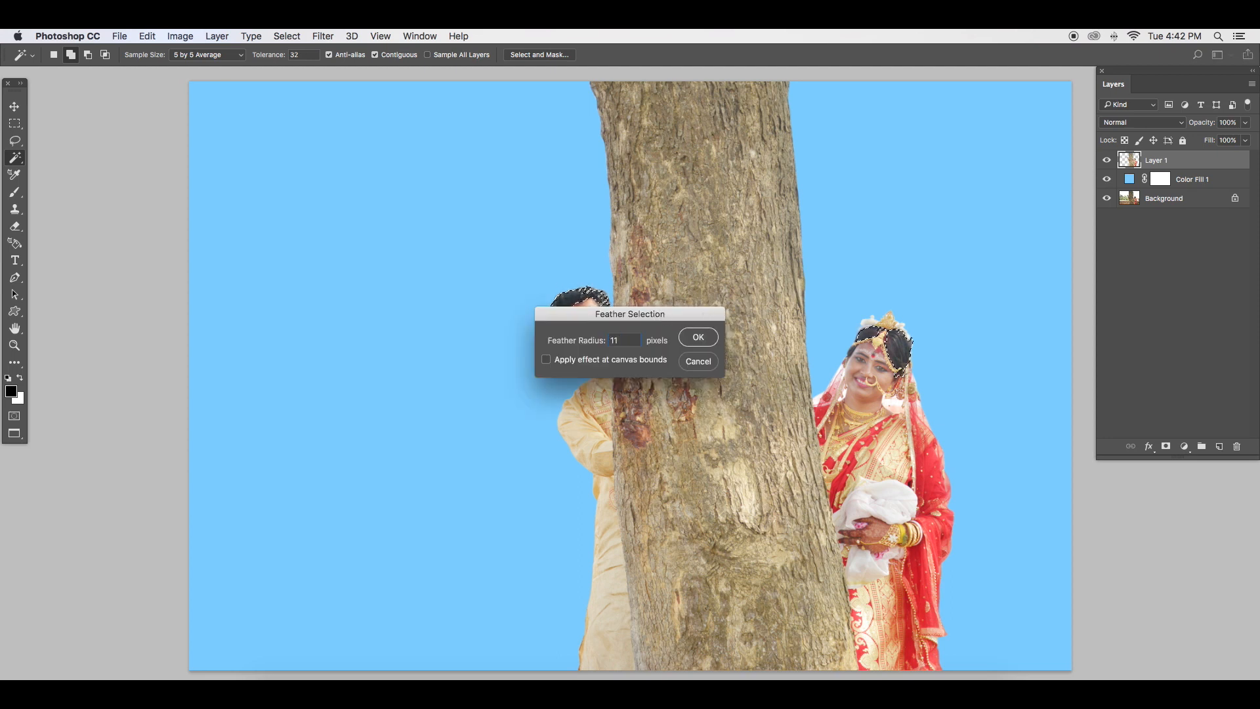
pyautogui.press('Return')
# Step: Darken the selected hair by lowering the midtone level in Levels, and deselect
pyautogui.press('super+l')
pyautogui.moveTo(965, 132); pyautogui.dragTo(1097, 90)
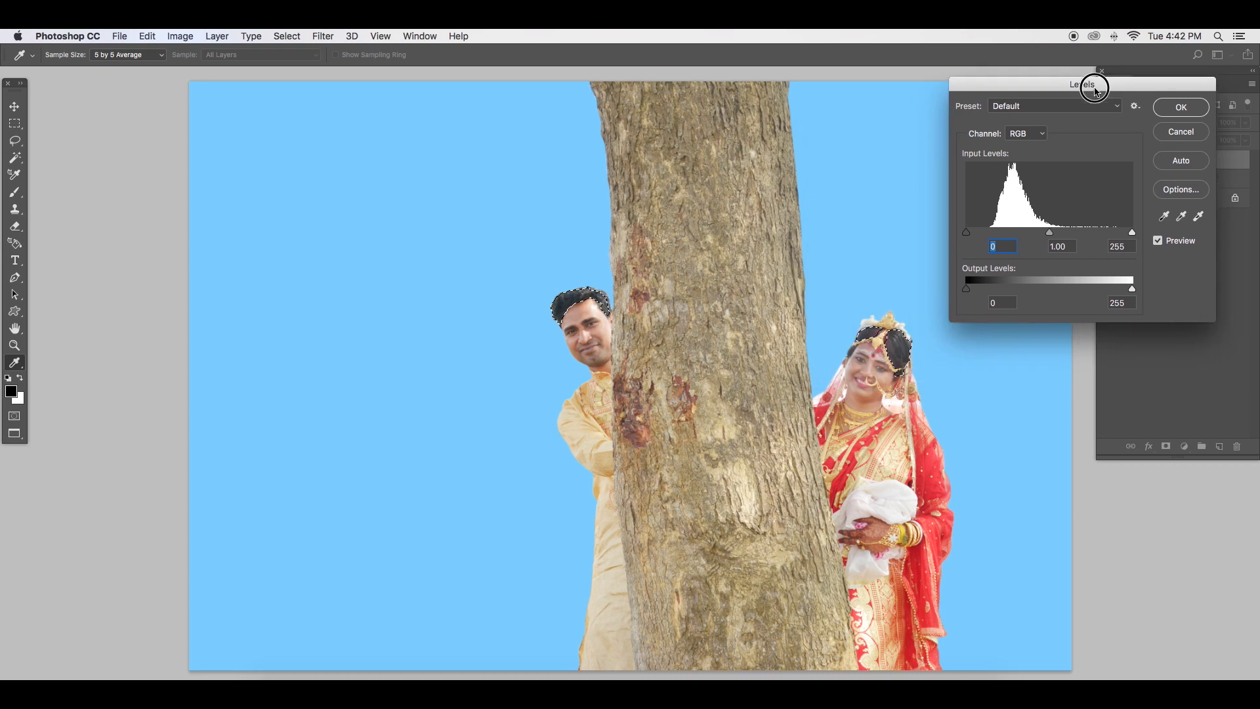
pyautogui.moveTo(1069, 235); pyautogui.dragTo(1069, 236)
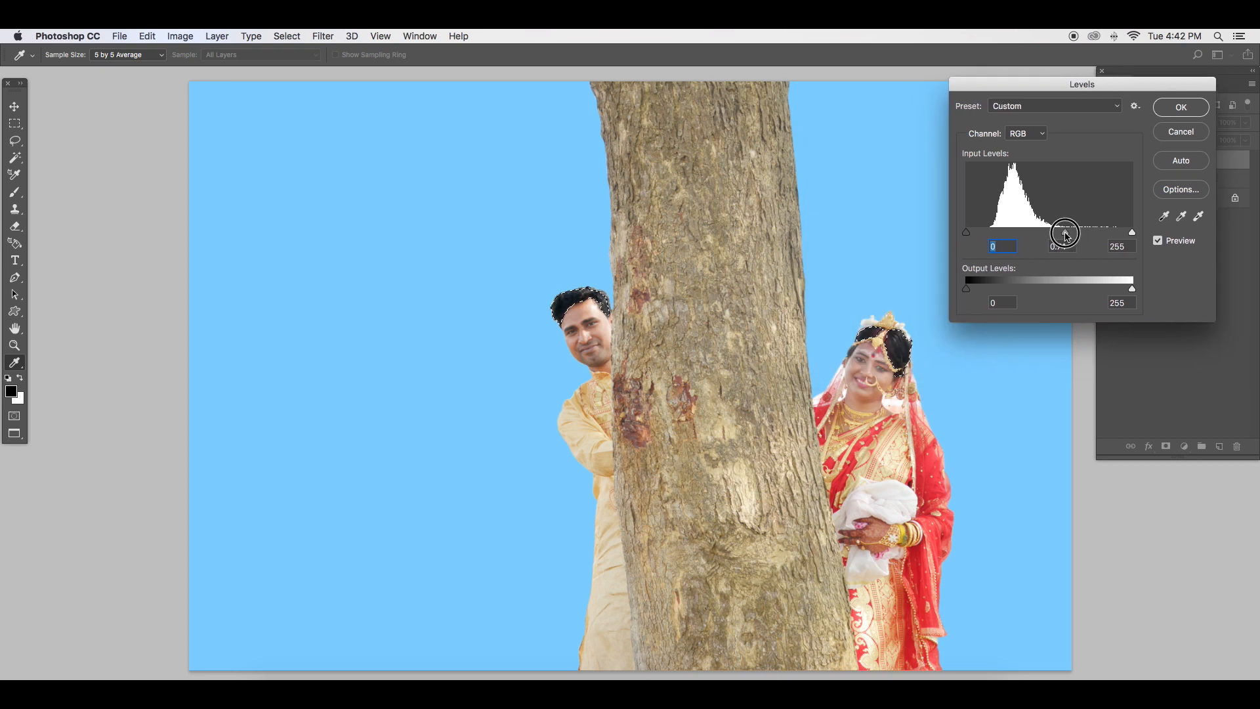
pyautogui.press('Return')
pyautogui.press('super+d')
# Step: Make Layer 1 active and apply Auto Tone to it
pyautogui.hotkey('ctrl', '-')
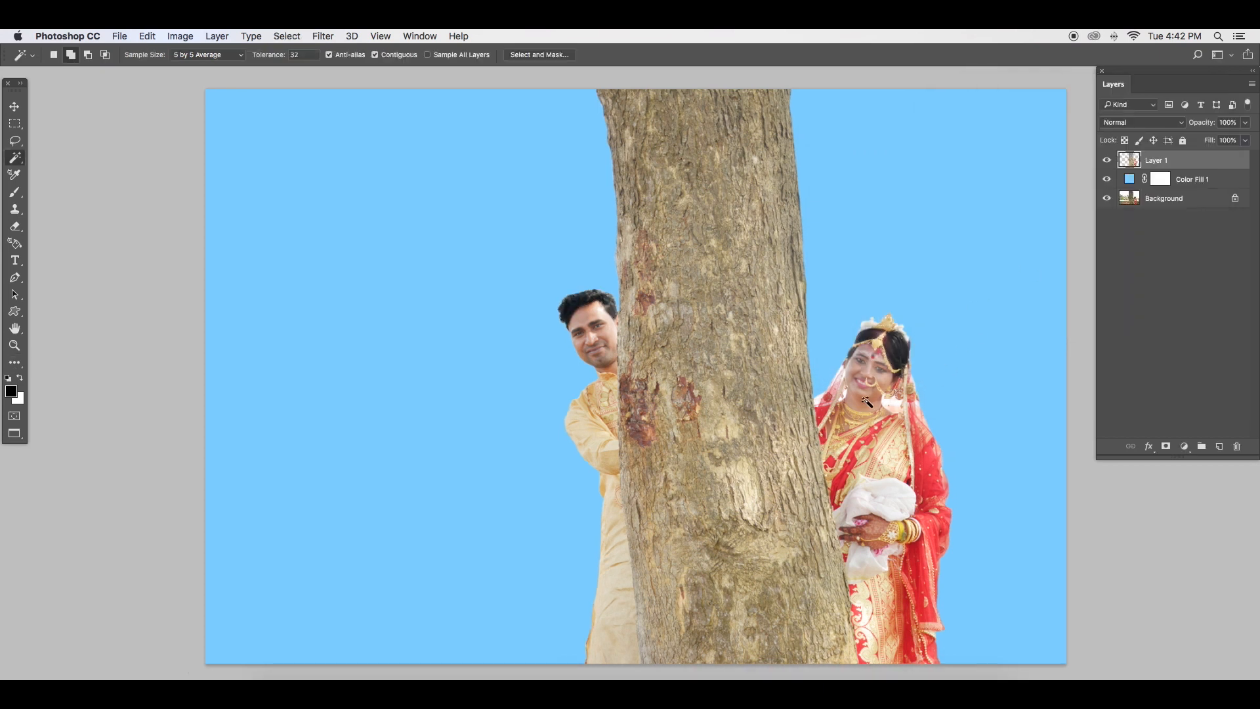
pyautogui.press('v')
pyautogui.rightClick(629, 299)
pyautogui.click(658, 308)
pyautogui.press('shift+super+l')
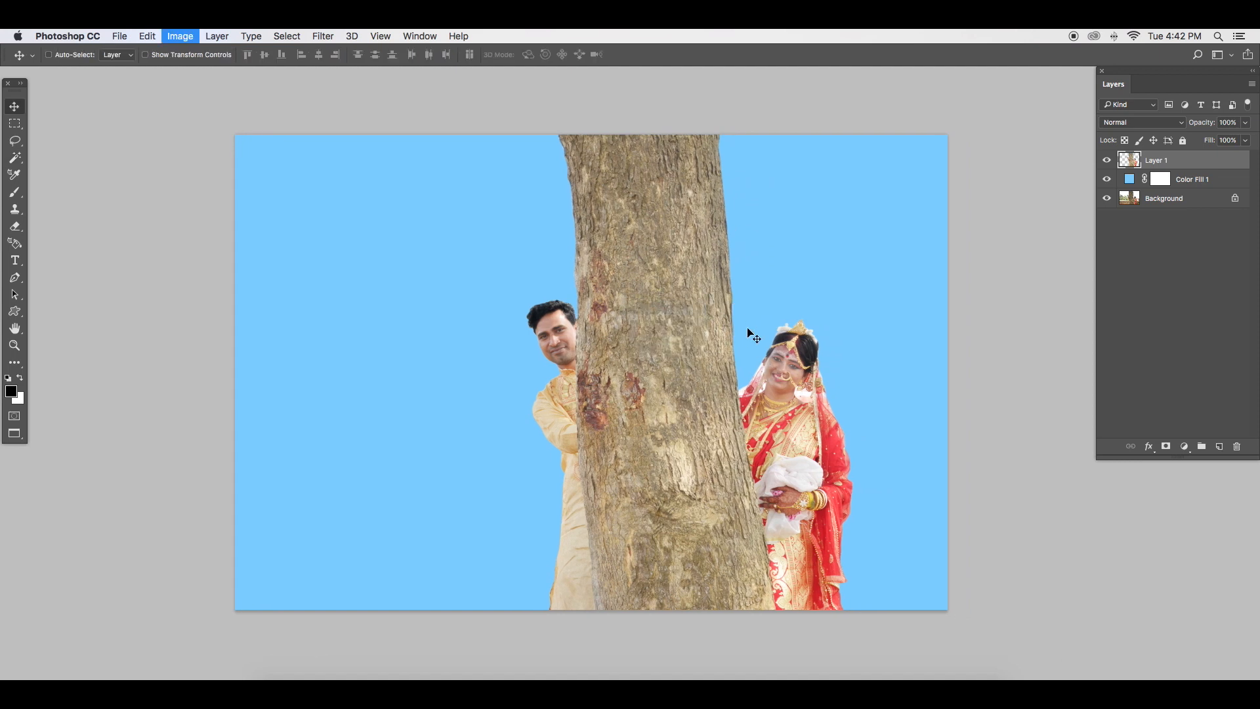
# Step: Adjust Layer 1 with Levels, setting the input levels to 13, 1.28 and 244
pyautogui.press('super+l')
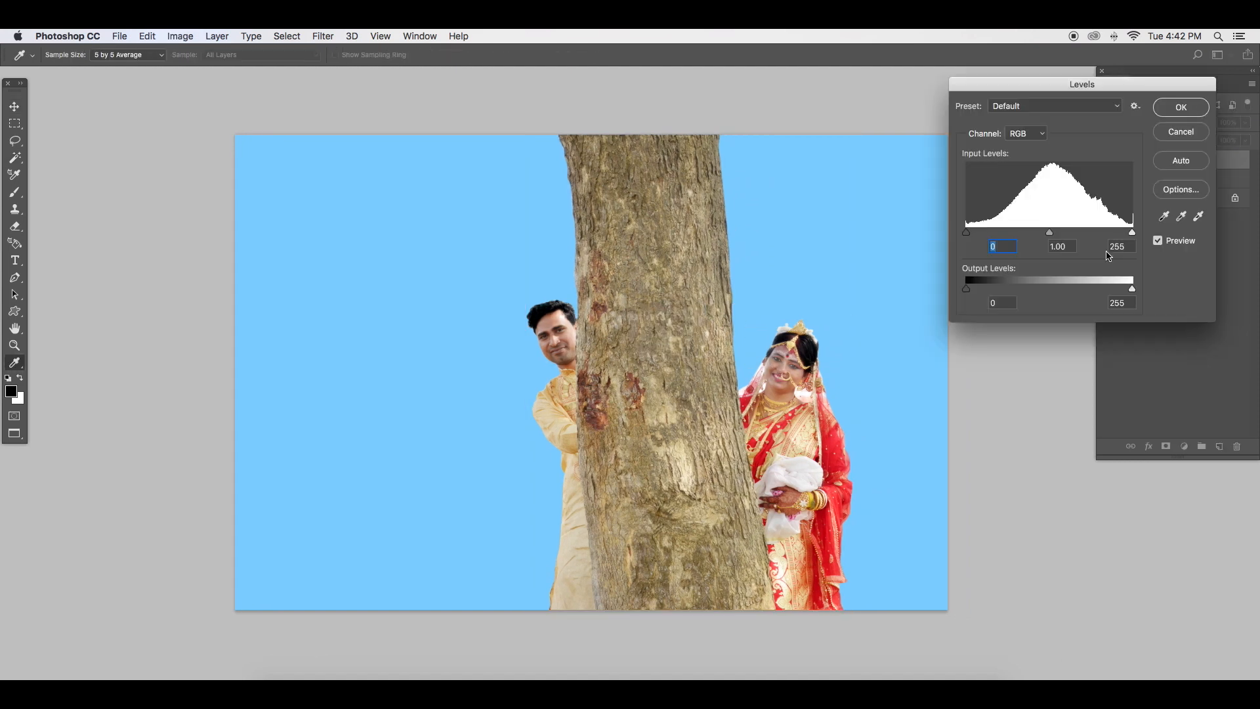
pyautogui.moveTo(1131, 233); pyautogui.dragTo(1126, 234)
pyautogui.moveTo(1045, 233); pyautogui.dragTo(974, 235)
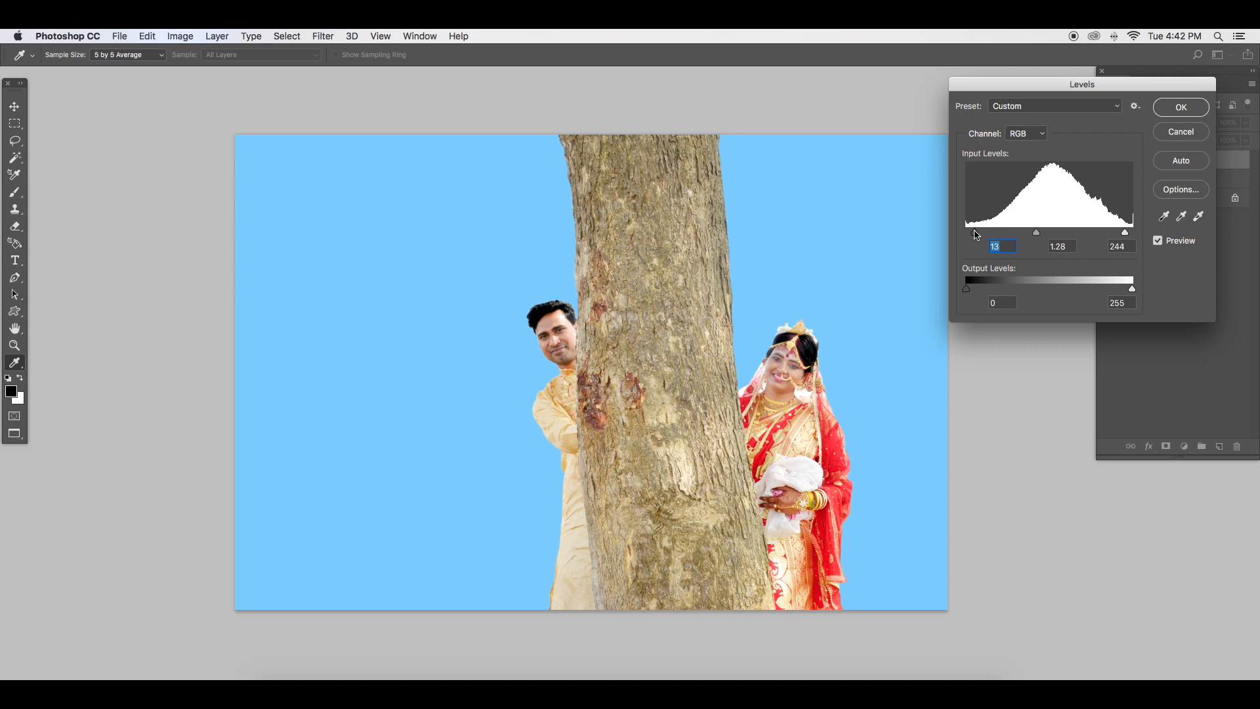
pyautogui.press('Return')
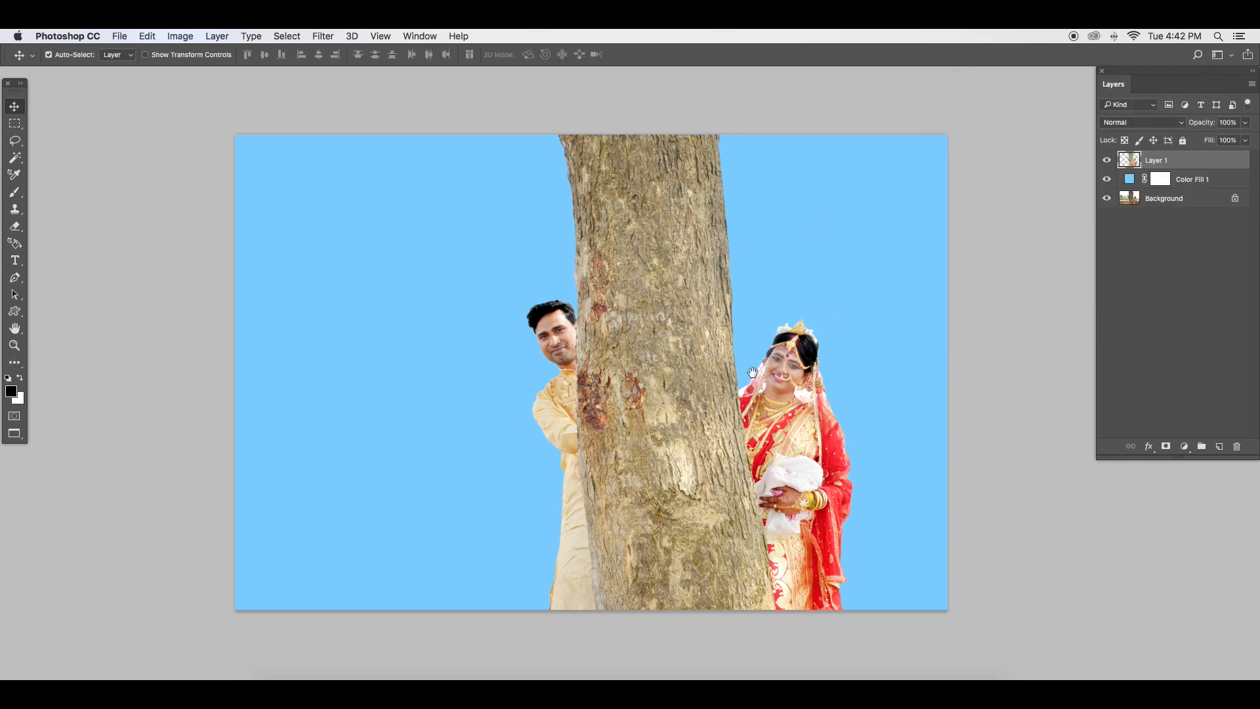
# Step: Warm Layer 1 with Color Balance, setting midtone color levels to +5, 0 and -2
pyautogui.moveTo(749, 371); pyautogui.dragTo(733, 372)
pyautogui.press('super+plus')
pyautogui.moveTo(854, 391); pyautogui.dragTo(806, 377)
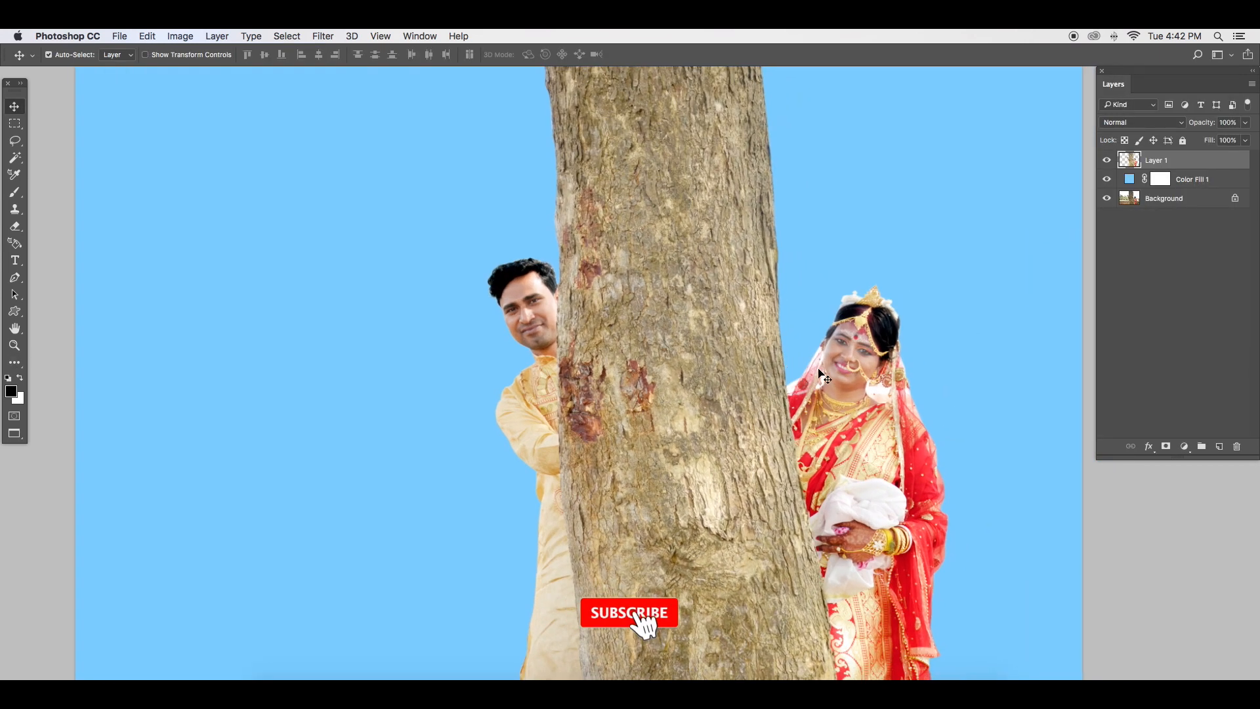
pyautogui.scroll(-8, 806, 376)
pyautogui.scroll(4, 782, 398)
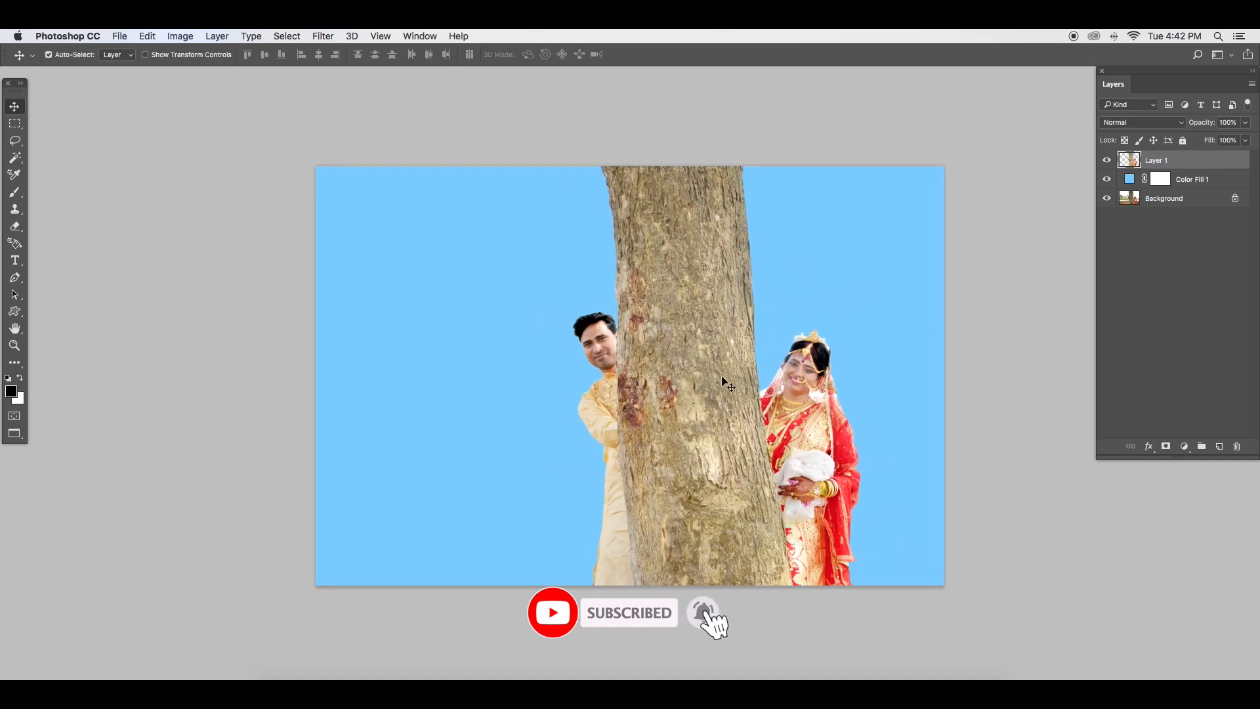
pyautogui.hscroll(3, 752, 387)
pyautogui.press('super+b')
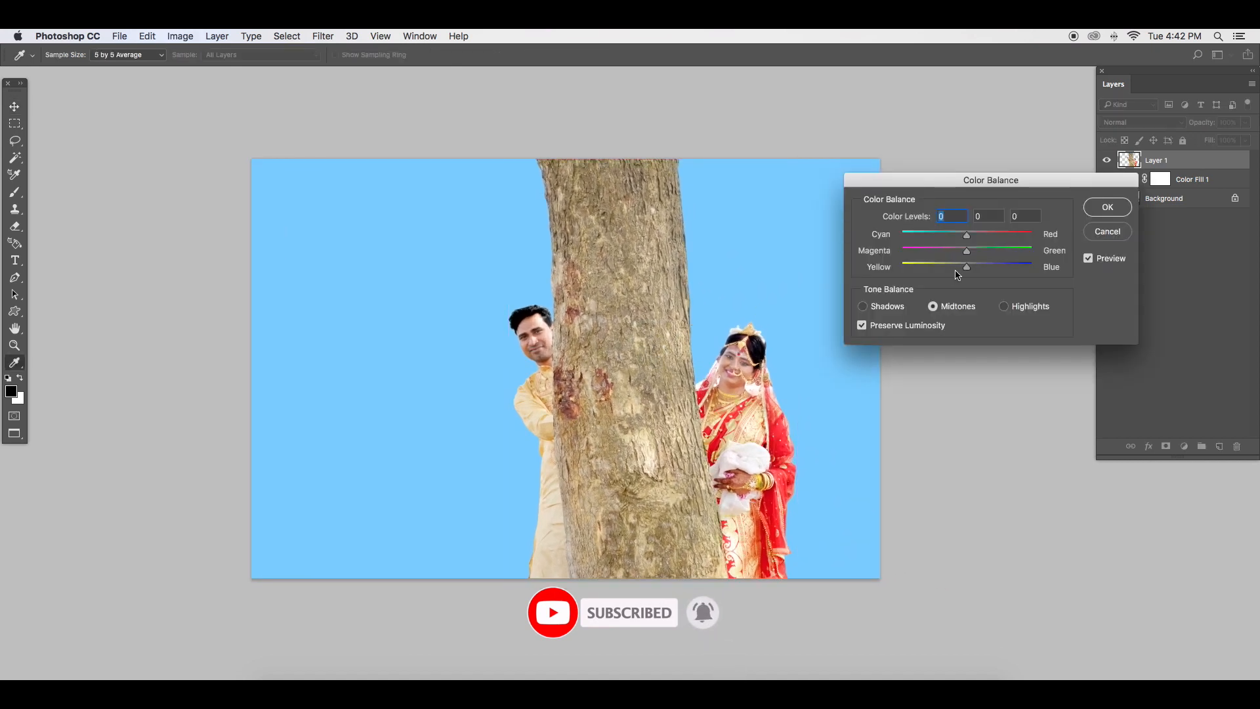
pyautogui.moveTo(965, 268); pyautogui.dragTo(972, 237)
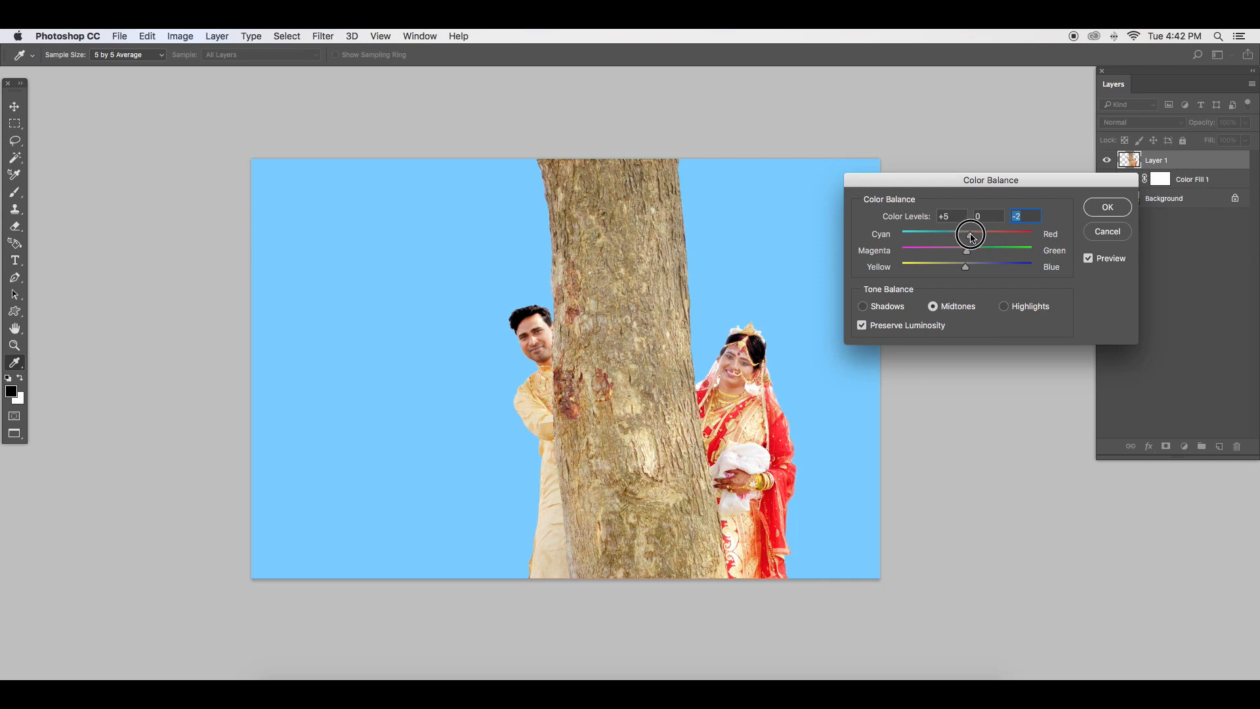
pyautogui.click(1105, 206)
# Step: Copy the grass layer and Layer 7 from the forest document into the couple's document and delete the Overlay glow layer
pyautogui.scroll(3, 730, 282)
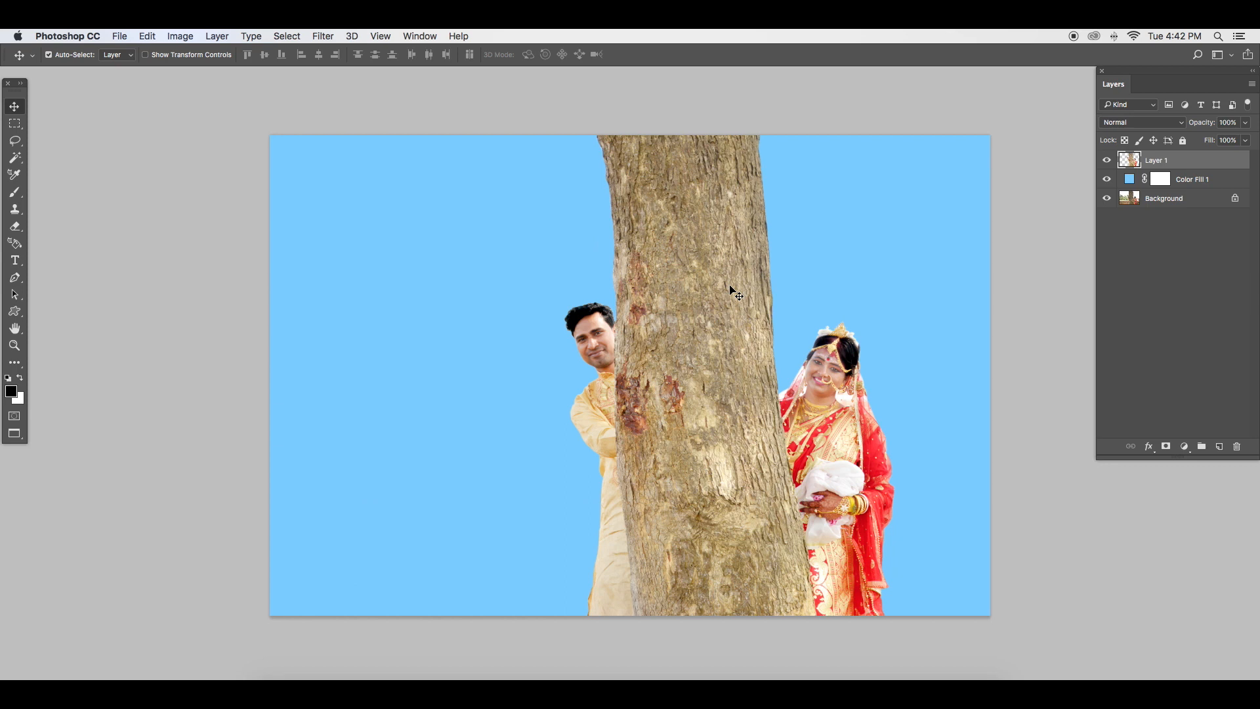
pyautogui.scroll(1, 730, 286)
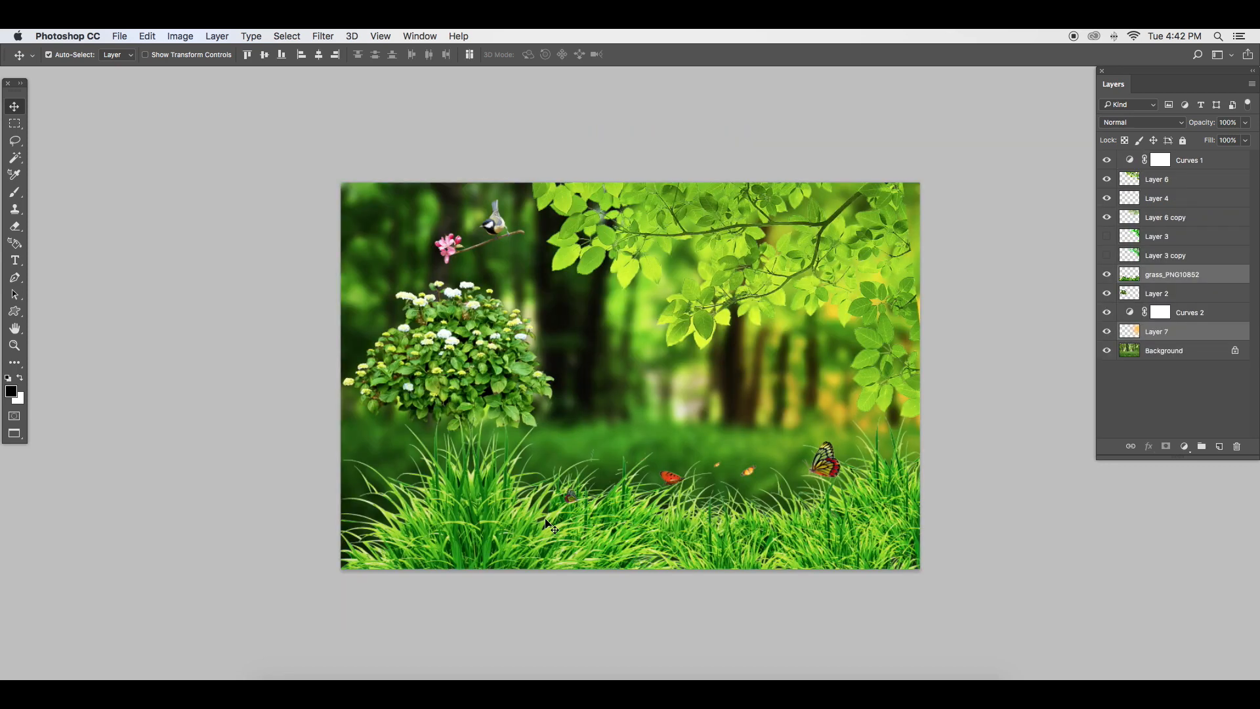
pyautogui.moveTo(546, 520); pyautogui.dragTo(607, 421)
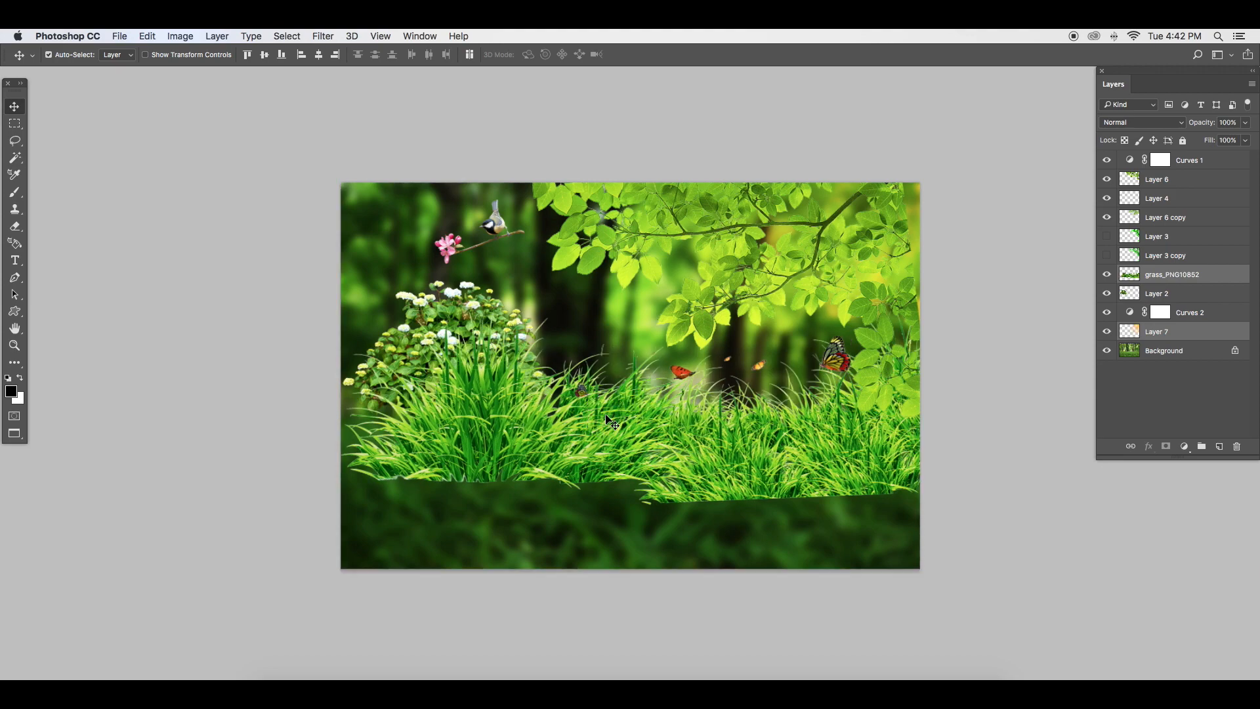
pyautogui.press('f')
pyautogui.click(152, 93)
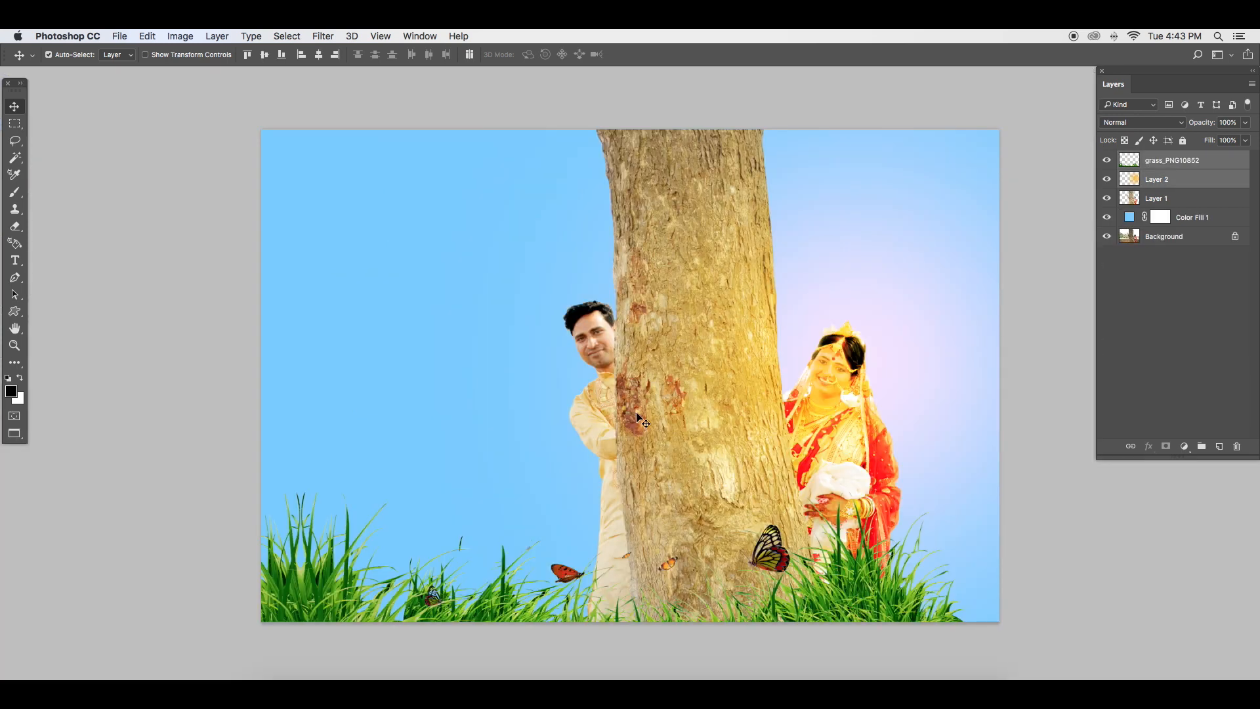
pyautogui.click(1186, 181)
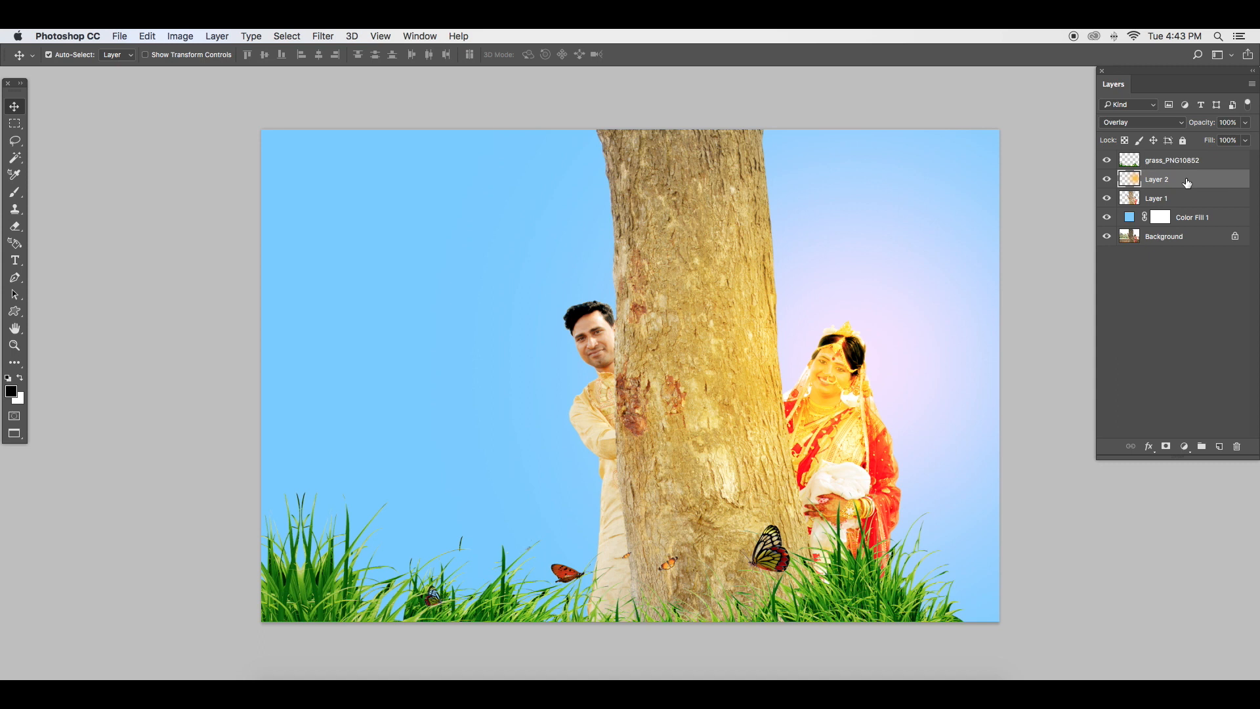
pyautogui.press('Delete')
# Step: Move the grass over the lower edge of the photo and scale it to span the full image width
pyautogui.moveTo(507, 611); pyautogui.dragTo(543, 601)
pyautogui.press('super+t')
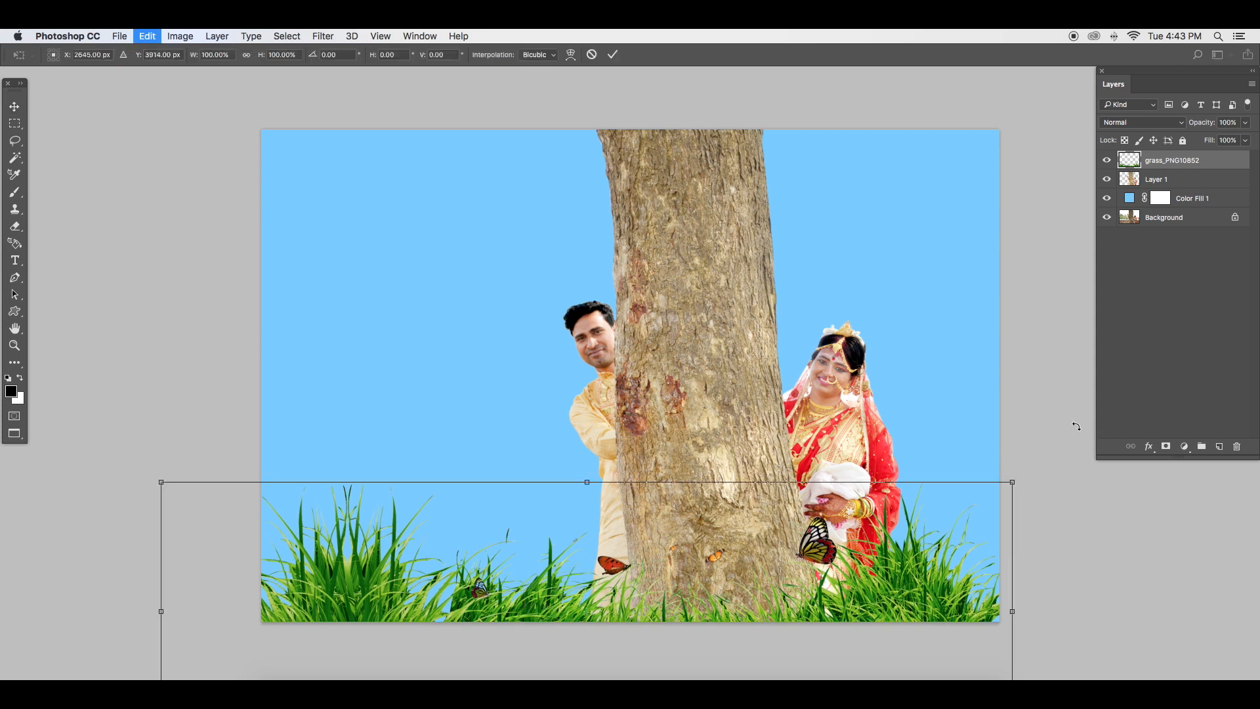
pyautogui.moveTo(162, 483); pyautogui.dragTo(231, 496)
pyautogui.moveTo(739, 598); pyautogui.dragTo(737, 584)
pyautogui.press('super+minus')
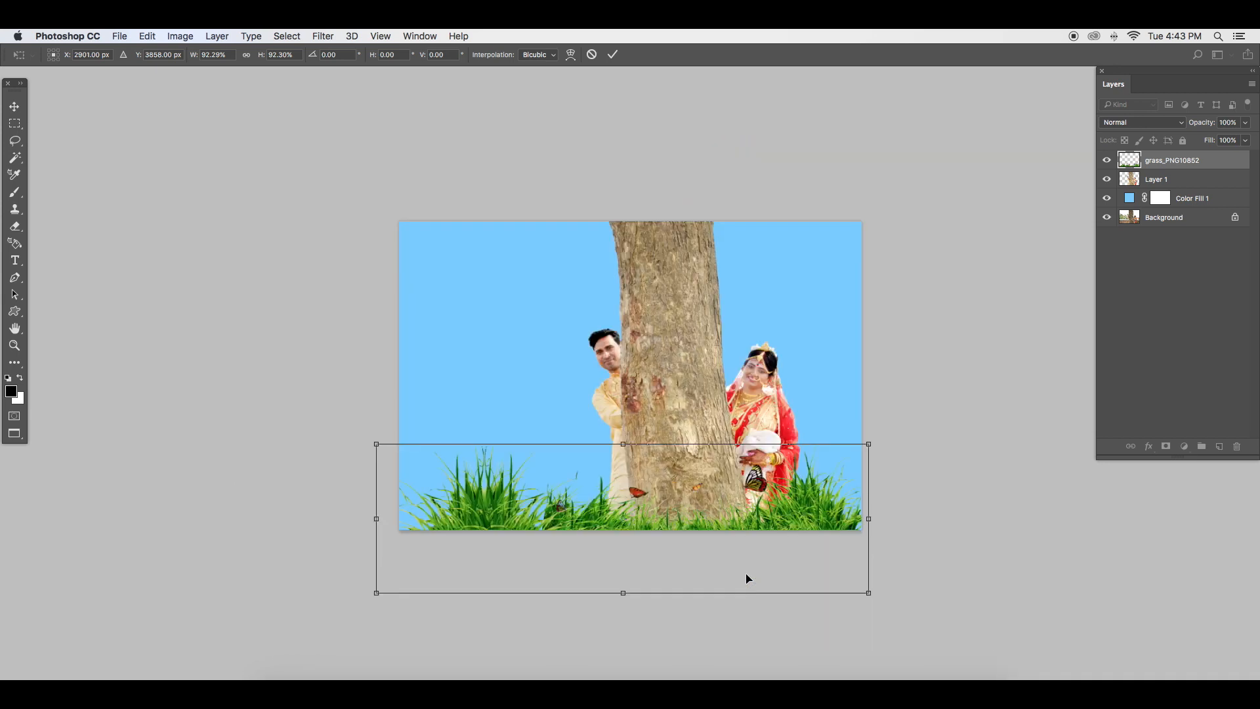
pyautogui.moveTo(799, 523)
pyautogui.mouseDown()
pyautogui.moveTo(731, 501)
pyautogui.moveTo(822, 471)
pyautogui.moveTo(796, 492)
pyautogui.moveTo(822, 497)
pyautogui.moveTo(799, 505)
pyautogui.mouseUp()
pyautogui.moveTo(868, 426); pyautogui.dragTo(901, 416)
pyautogui.press('Return')
# Step: Erase the four butterflies in front of the trunk and bride from the grass layer with an 81 px eraser
pyautogui.scroll(5, 773, 493)
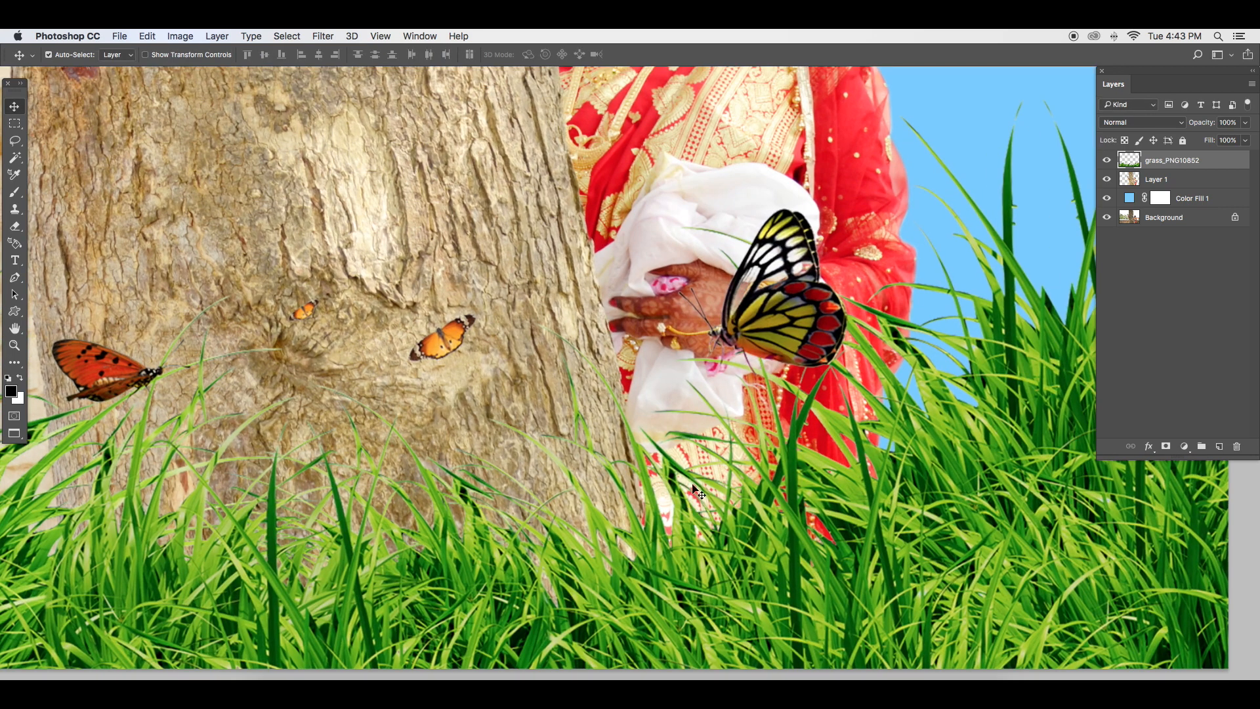
pyautogui.press('e')
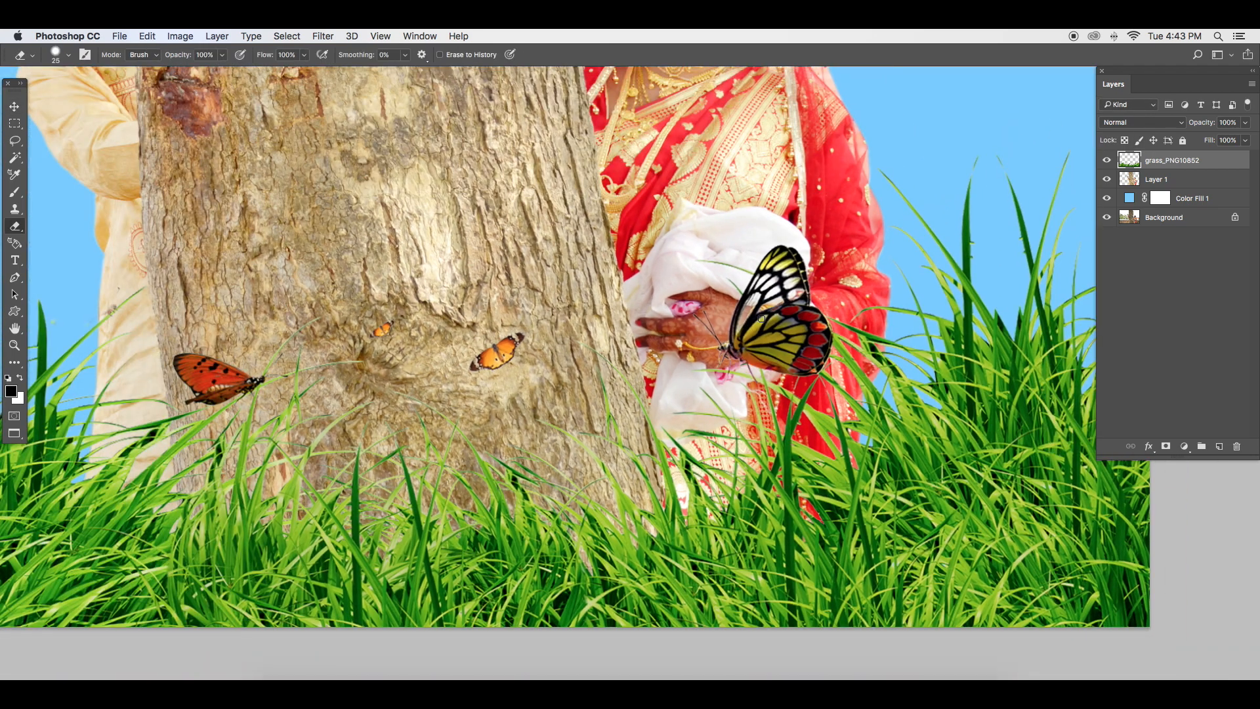
pyautogui.rightClick(760, 321)
pyautogui.moveTo(881, 347); pyautogui.dragTo(863, 349)
pyautogui.moveTo(498, 341)
pyautogui.mouseDown()
pyautogui.moveTo(493, 365)
pyautogui.moveTo(517, 341)
pyautogui.mouseUp()
pyautogui.moveTo(368, 338); pyautogui.dragTo(392, 316)
pyautogui.moveTo(187, 362)
pyautogui.mouseDown()
pyautogui.moveTo(195, 393)
pyautogui.moveTo(250, 376)
pyautogui.moveTo(229, 381)
pyautogui.moveTo(245, 374)
pyautogui.moveTo(212, 349)
pyautogui.moveTo(212, 389)
pyautogui.mouseUp()
pyautogui.moveTo(746, 348)
pyautogui.mouseDown()
pyautogui.moveTo(686, 315)
pyautogui.moveTo(751, 343)
pyautogui.moveTo(757, 273)
pyautogui.moveTo(782, 246)
pyautogui.moveTo(802, 305)
pyautogui.moveTo(745, 319)
pyautogui.moveTo(752, 309)
pyautogui.moveTo(783, 338)
pyautogui.moveTo(745, 351)
pyautogui.moveTo(806, 363)
pyautogui.moveTo(816, 340)
pyautogui.moveTo(802, 303)
pyautogui.moveTo(822, 317)
pyautogui.moveTo(810, 367)
pyautogui.moveTo(786, 346)
pyautogui.moveTo(786, 296)
pyautogui.moveTo(785, 353)
pyautogui.moveTo(773, 336)
pyautogui.moveTo(815, 371)
pyautogui.moveTo(828, 355)
pyautogui.moveTo(796, 309)
pyautogui.mouseUp()
pyautogui.press('super+0')
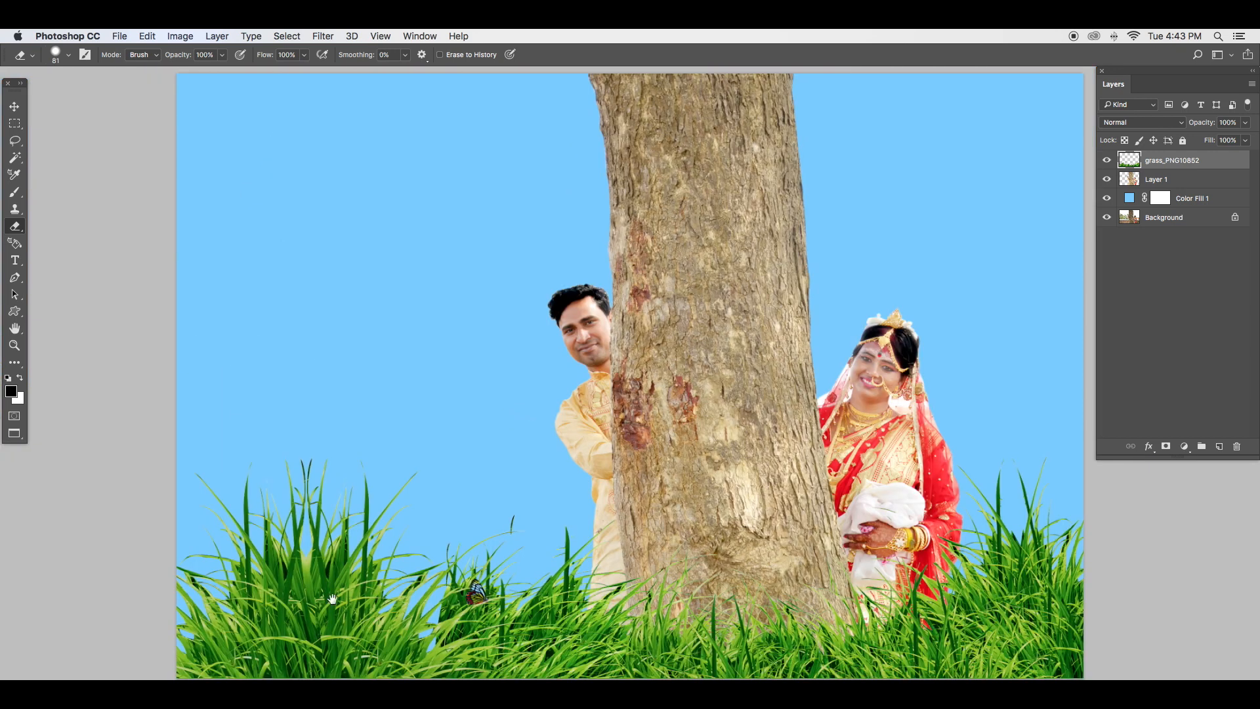
# Step: Duplicate the grass layer and hide the original grass layer
pyautogui.moveTo(333, 599); pyautogui.dragTo(378, 484)
pyautogui.moveTo(752, 446); pyautogui.dragTo(638, 484)
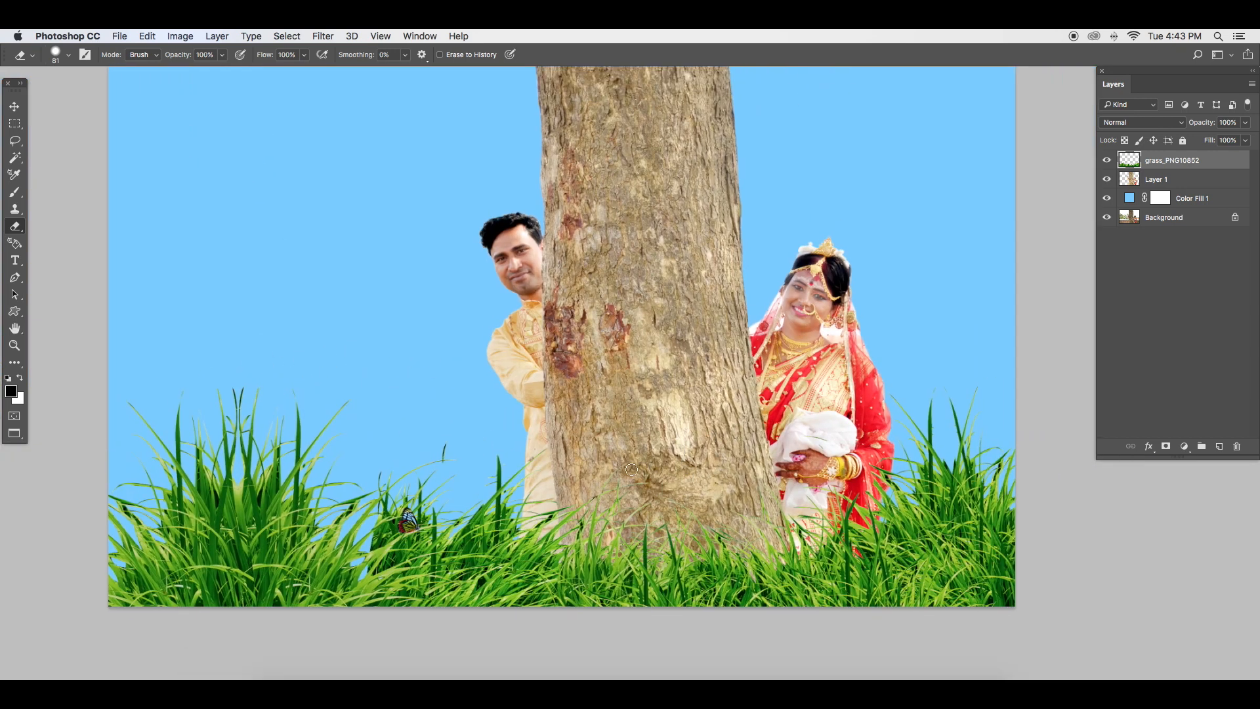
pyautogui.press('super+0')
pyautogui.press('v')
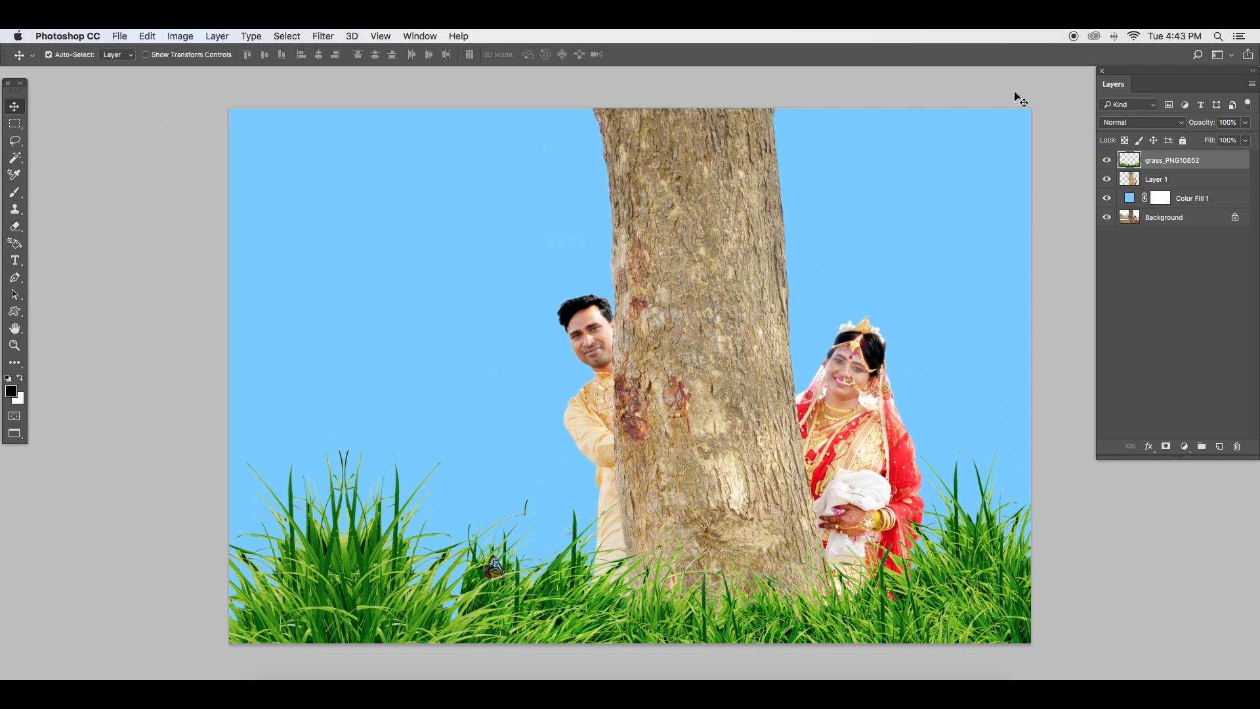
pyautogui.press('super+j')
pyautogui.click(1107, 179)
# Step: Apply a strong Gaussian Blur to the grass copy so it becomes a soft out-of-focus foreground
pyautogui.click(323, 36)
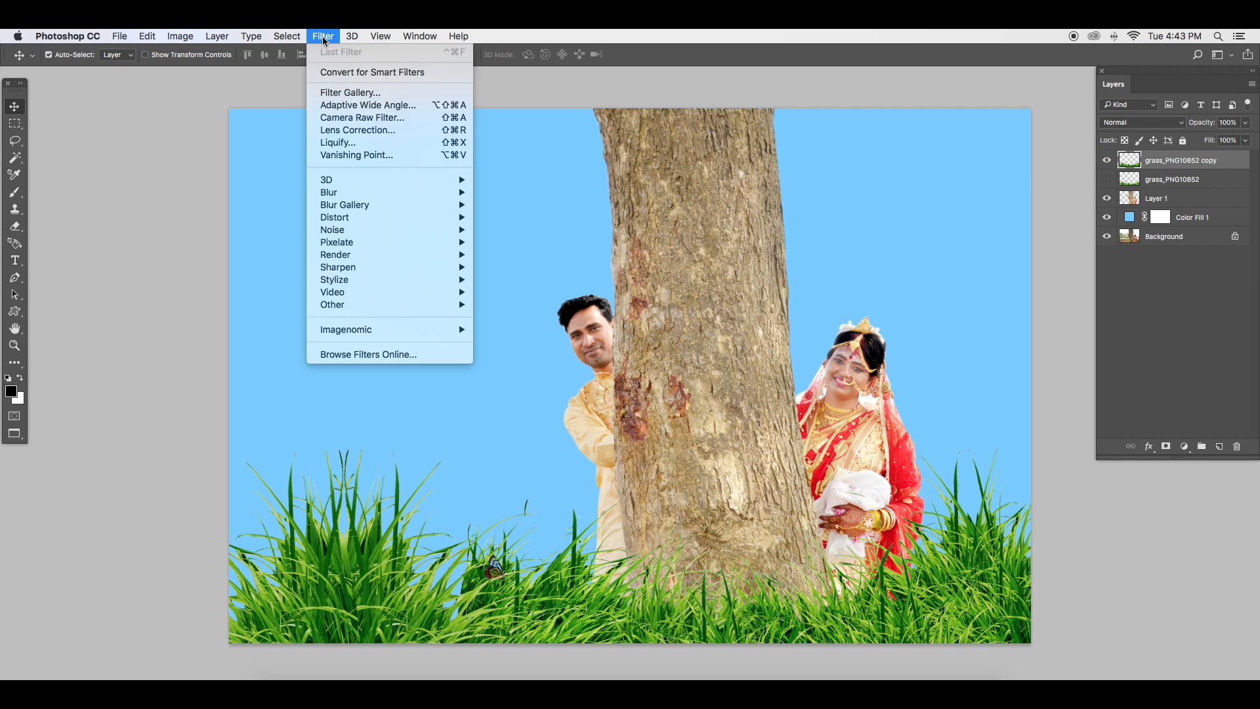
pyautogui.moveTo(341, 193)
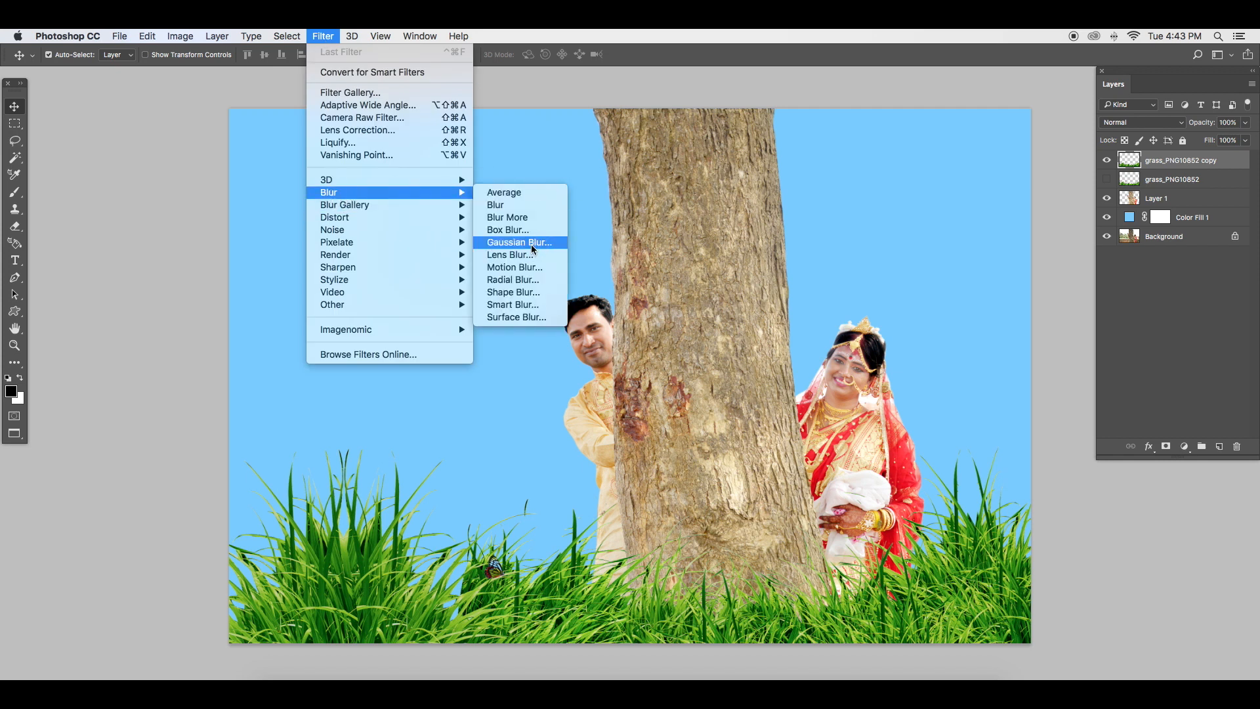
pyautogui.click(530, 242)
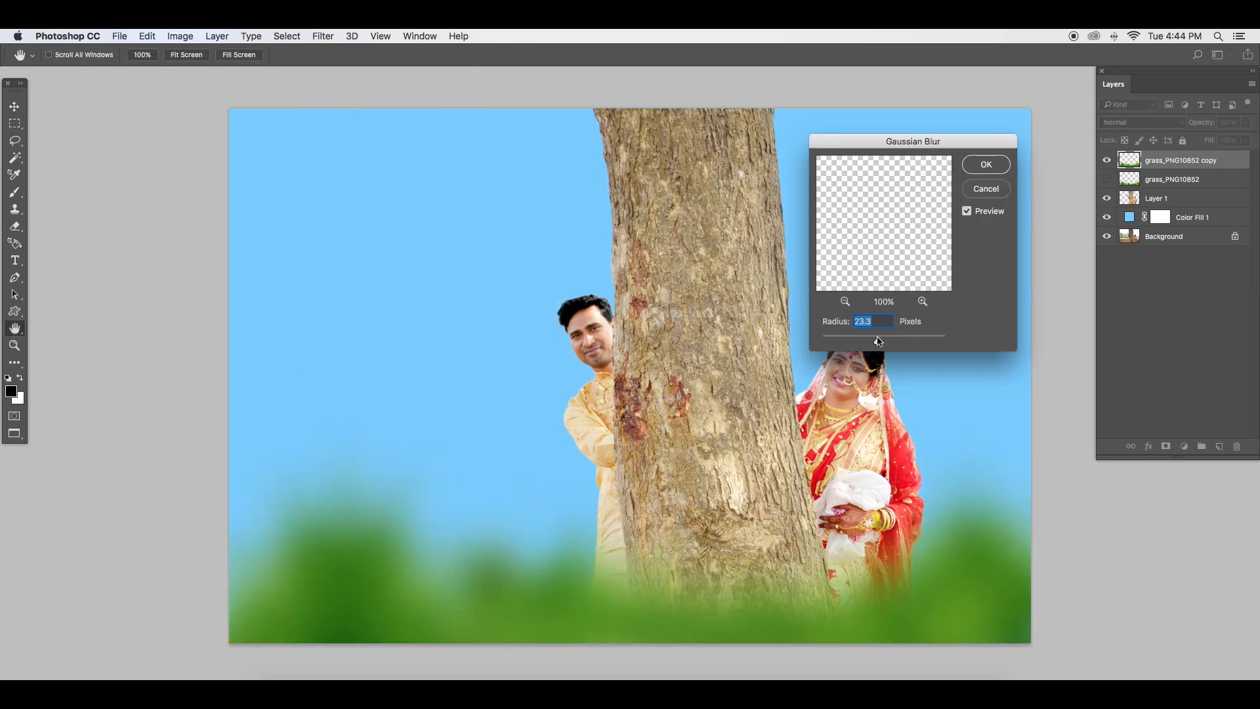
pyautogui.moveTo(887, 344); pyautogui.dragTo(905, 343)
pyautogui.moveTo(897, 343); pyautogui.dragTo(889, 345)
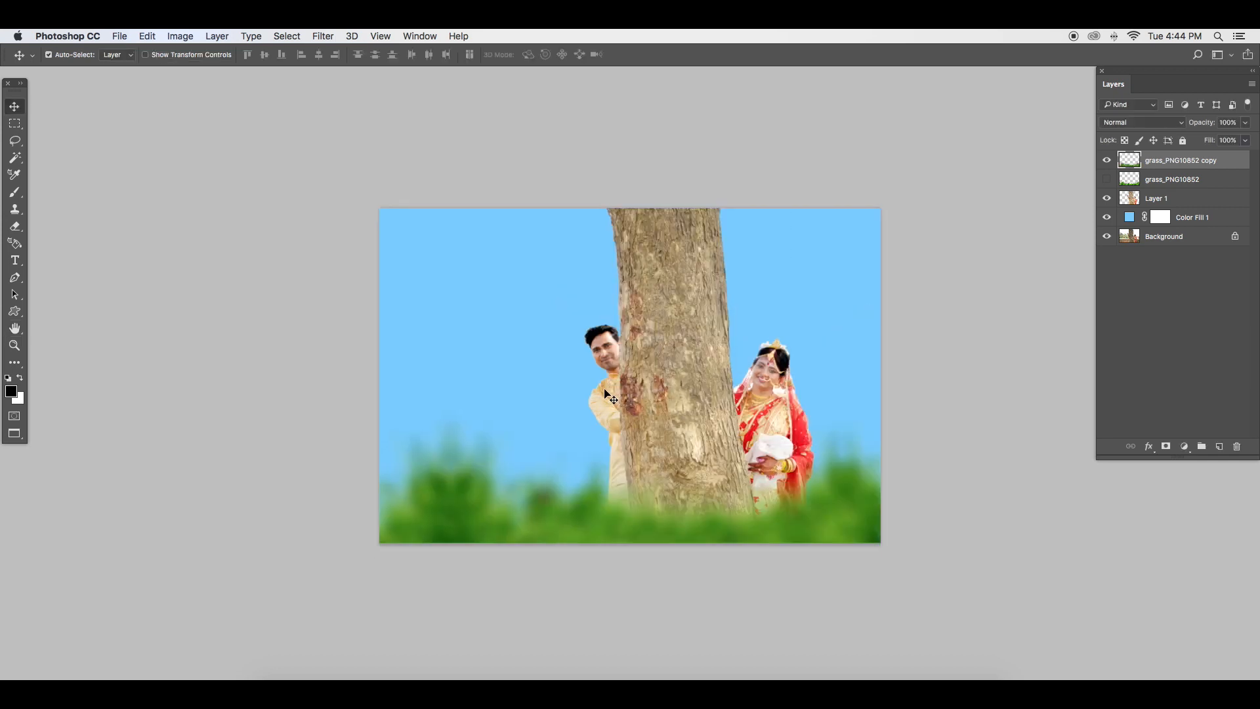
# Step: Enlarge the blurred grass copy slightly beyond the photo's sides with Free Transform
pyautogui.hotkey('ctrl', 't')
pyautogui.moveTo(925, 410); pyautogui.dragTo(955, 402)
pyautogui.press('Return')
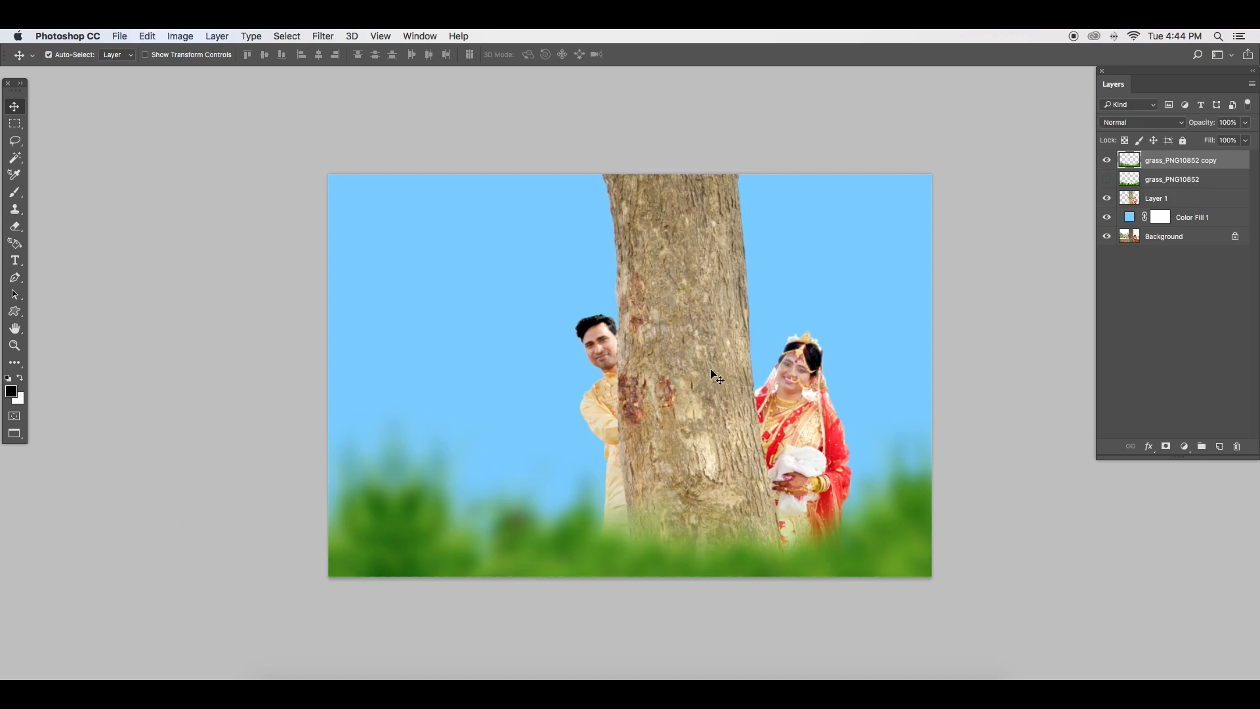
# Step: Paste the copied blue sky and green hills picture above Color Fill 1 and scale it to cover the whole canvas
pyautogui.click(1205, 220)
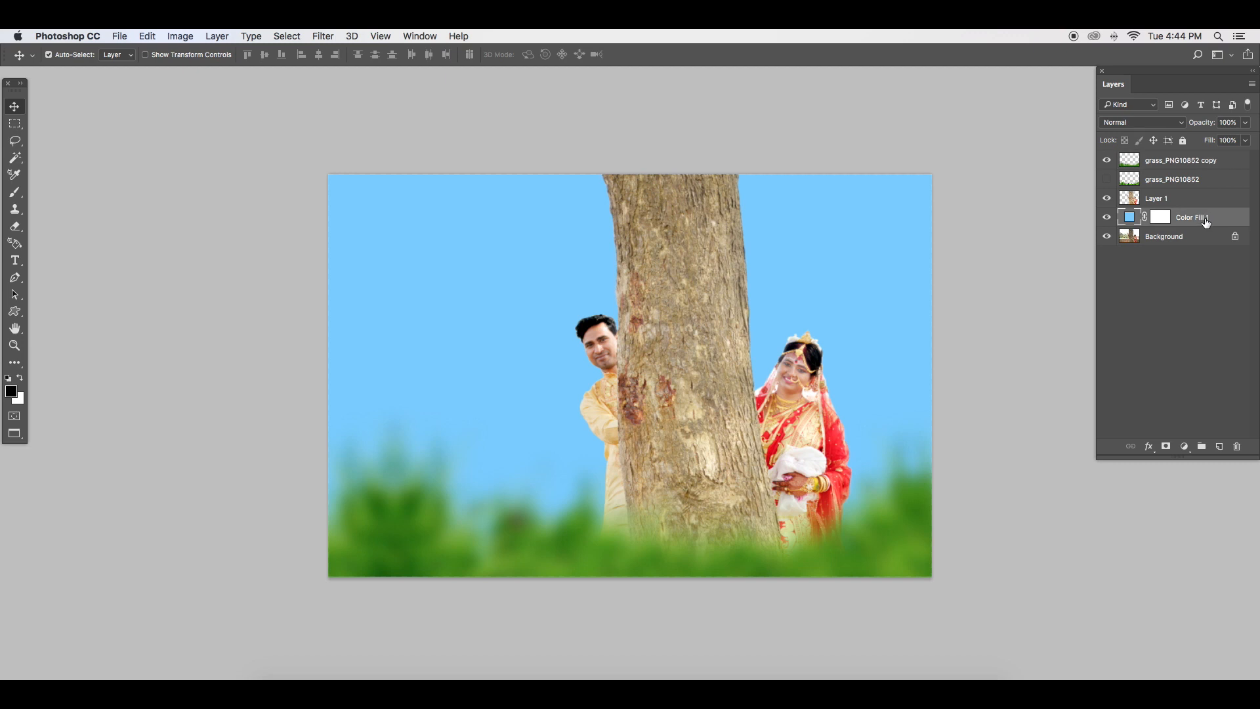
pyautogui.press('super+v')
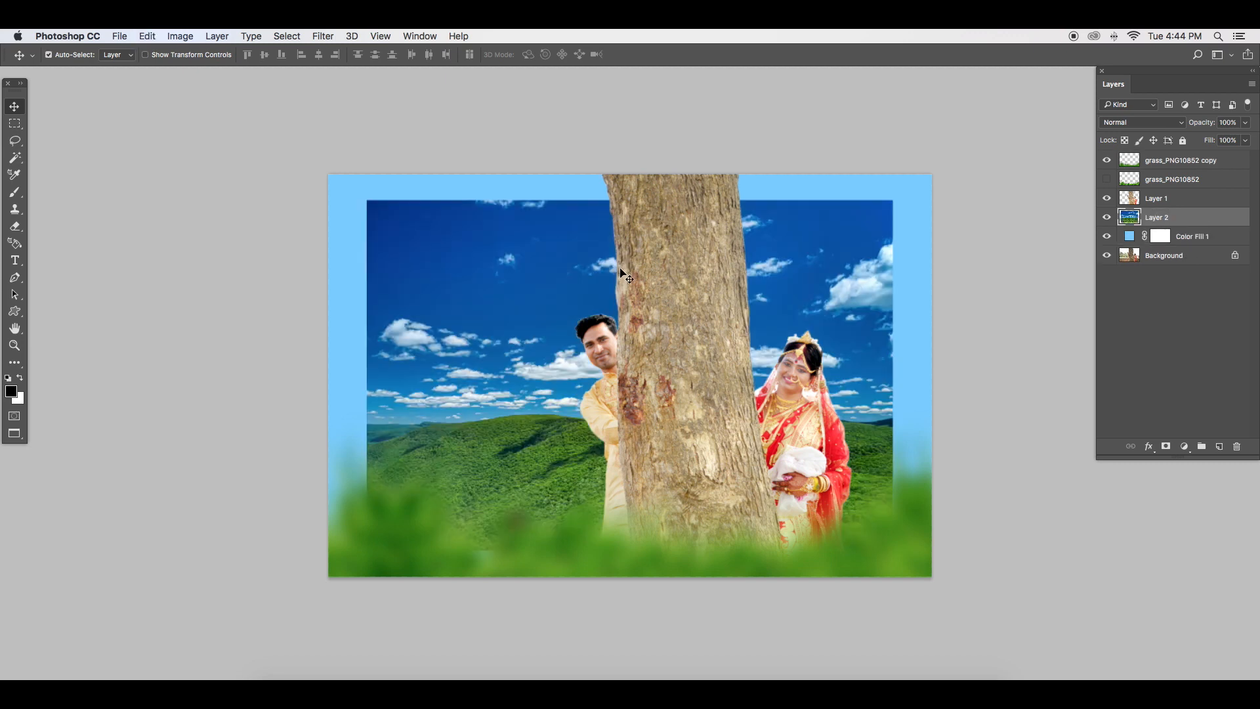
pyautogui.press('super+t')
pyautogui.moveTo(891, 201); pyautogui.dragTo(963, 179)
pyautogui.moveTo(888, 335); pyautogui.dragTo(882, 331)
pyautogui.press('Return')
# Step: Select the couple and tree layer and adjust its midtones slightly with Levels
pyautogui.scroll(1, 691, 325)
pyautogui.rightClick(827, 272)
pyautogui.click(802, 396)
pyautogui.press('super+l')
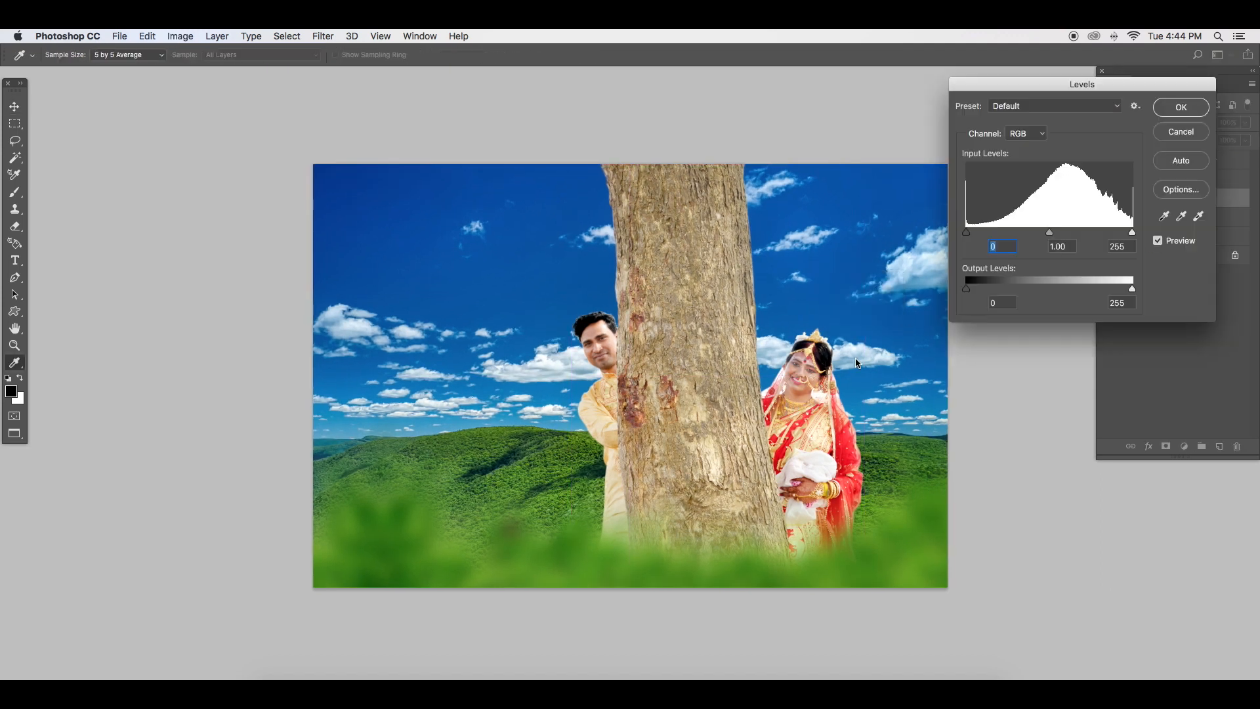
pyautogui.moveTo(1054, 235); pyautogui.dragTo(1055, 238)
pyautogui.press('Return')
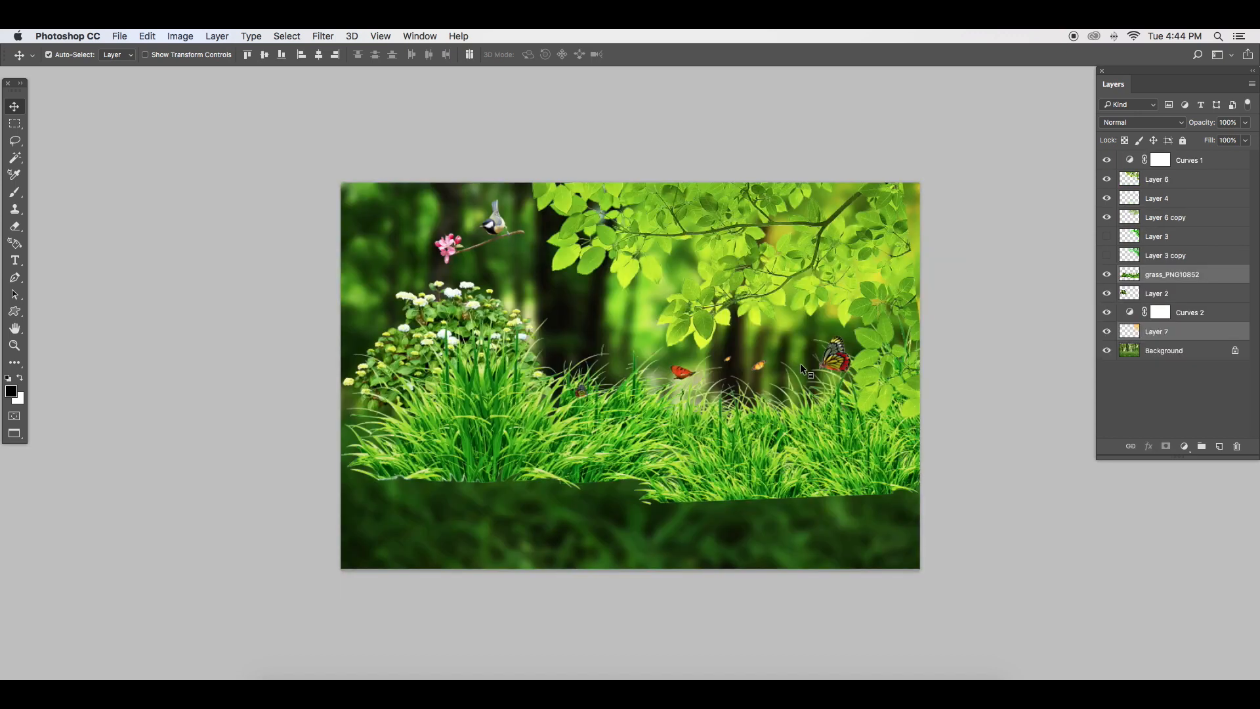
# Step: Bring the leafy branch from the forest document into the couple's document, rotate it and place it in the photo's upper-right corner
pyautogui.moveTo(679, 219); pyautogui.dragTo(605, 296)
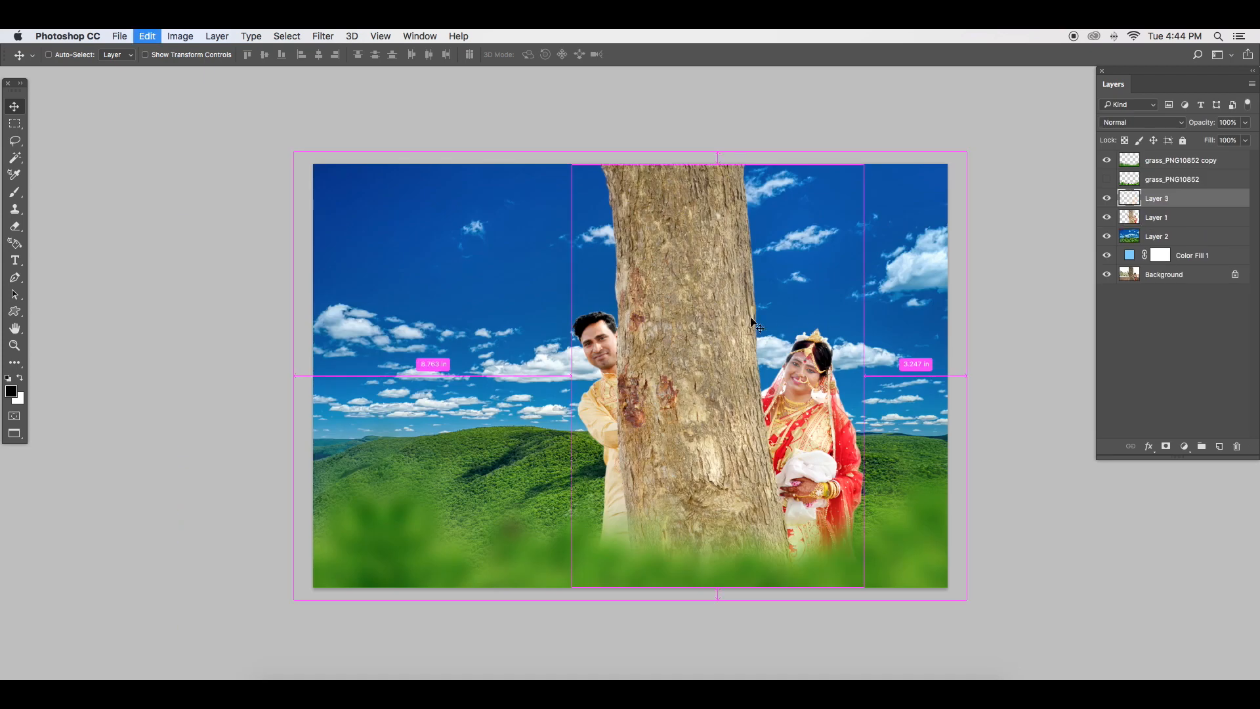
pyautogui.moveTo(788, 233); pyautogui.dragTo(954, 142)
pyautogui.press('super+t')
pyautogui.moveTo(877, 93); pyautogui.dragTo(906, 161)
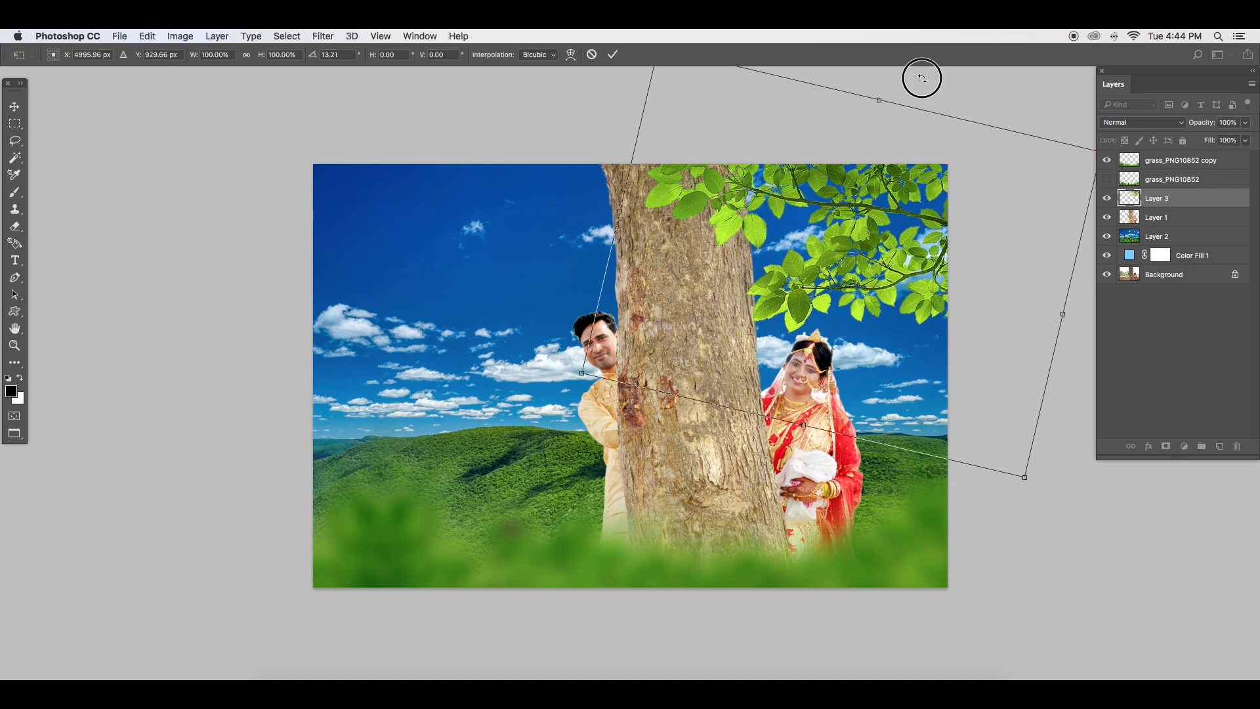
pyautogui.moveTo(930, 78); pyautogui.dragTo(877, 85)
pyautogui.moveTo(865, 263); pyautogui.dragTo(899, 247)
pyautogui.press('Return')
pyautogui.moveTo(853, 304); pyautogui.dragTo(874, 298)
# Step: Duplicate the leafy branch as Layer 3 copy, hide Layer 3 and apply Gaussian Blur to the copy
pyautogui.press('super+j')
pyautogui.scroll(-1, 874, 301)
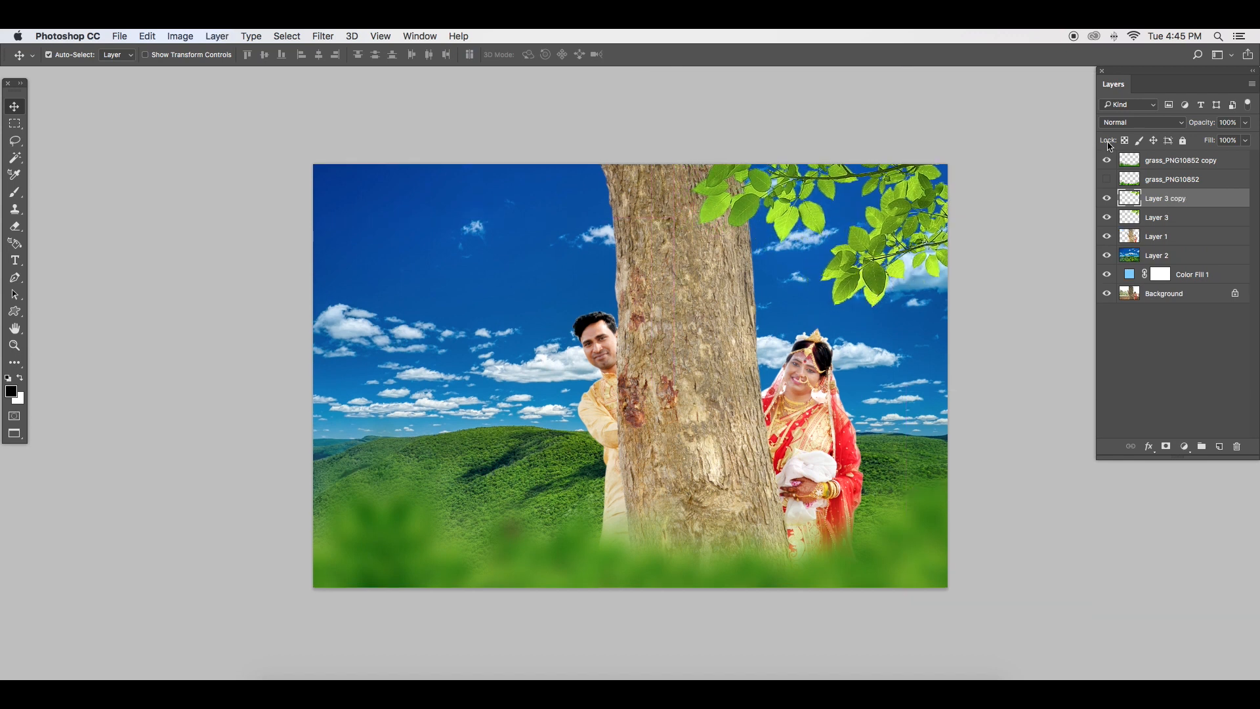
pyautogui.click(1161, 218)
pyautogui.click(1178, 202)
pyautogui.click(323, 36)
pyautogui.moveTo(394, 192)
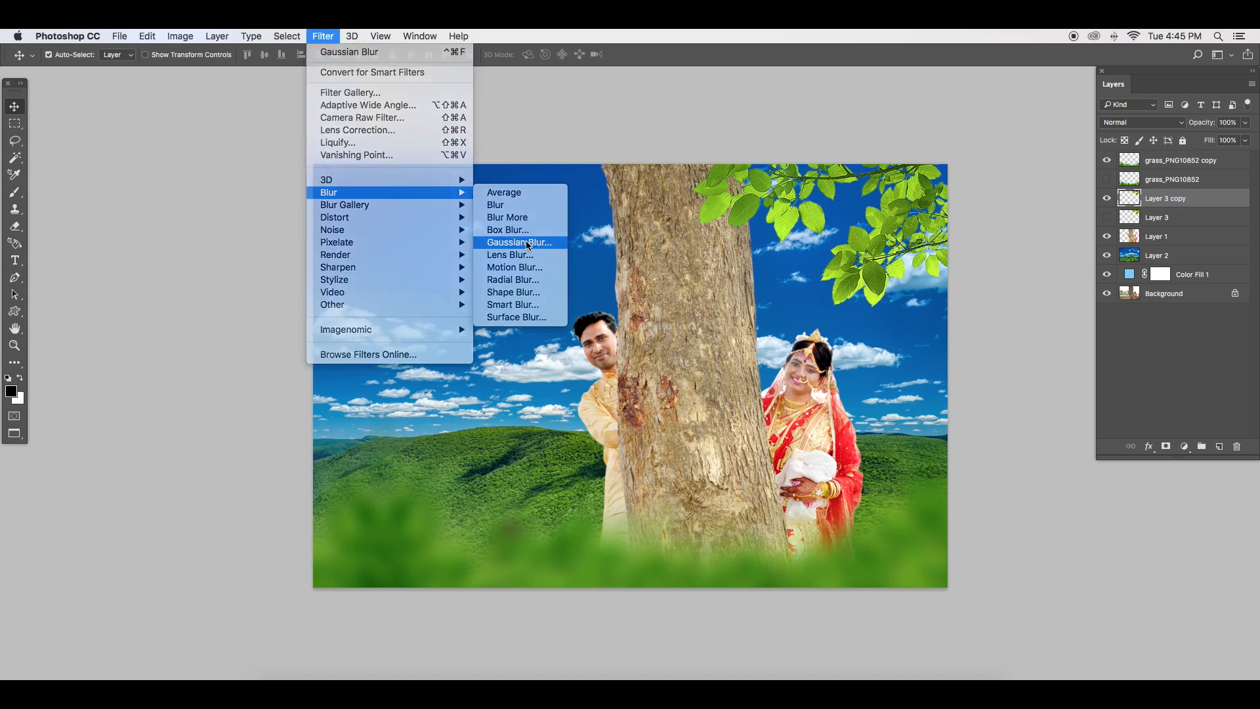
pyautogui.click(529, 242)
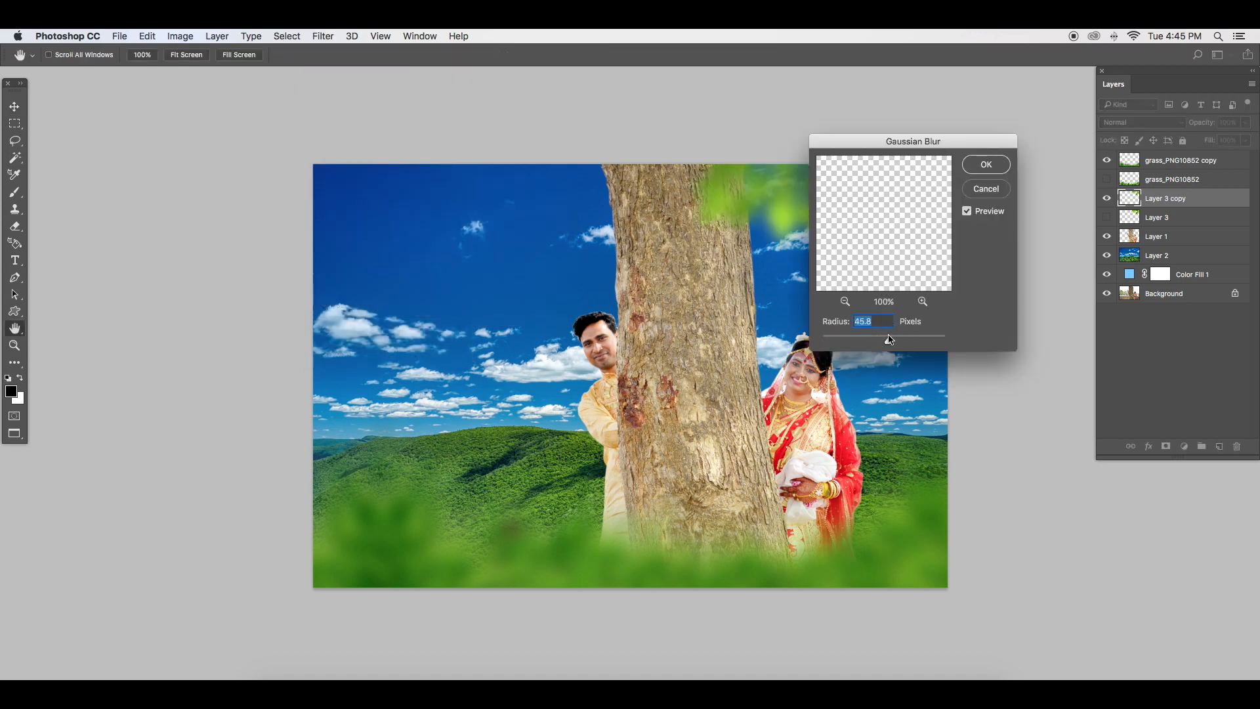
# Step: Move Layer 3 above its blurred copy and make it visible again
pyautogui.doubleClick(1195, 218)
pyautogui.press('Escape')
pyautogui.moveTo(1185, 221); pyautogui.dragTo(1182, 191)
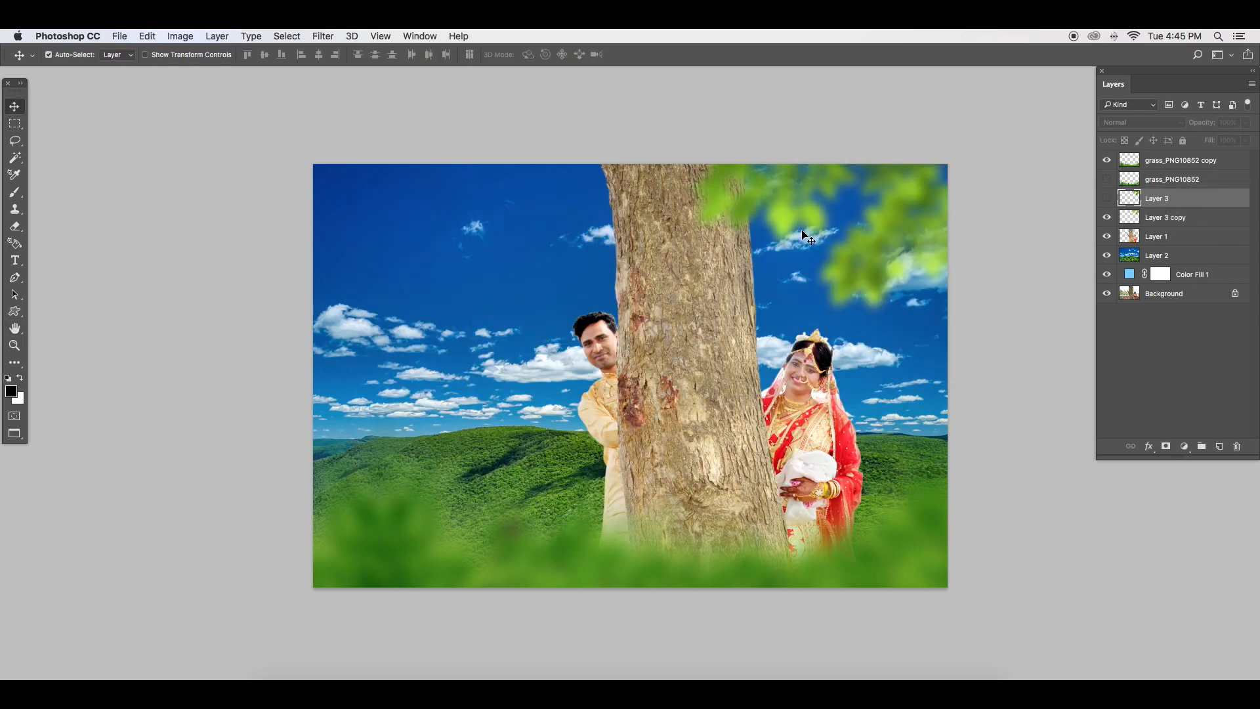
pyautogui.click(1107, 199)
pyautogui.press('super+t')
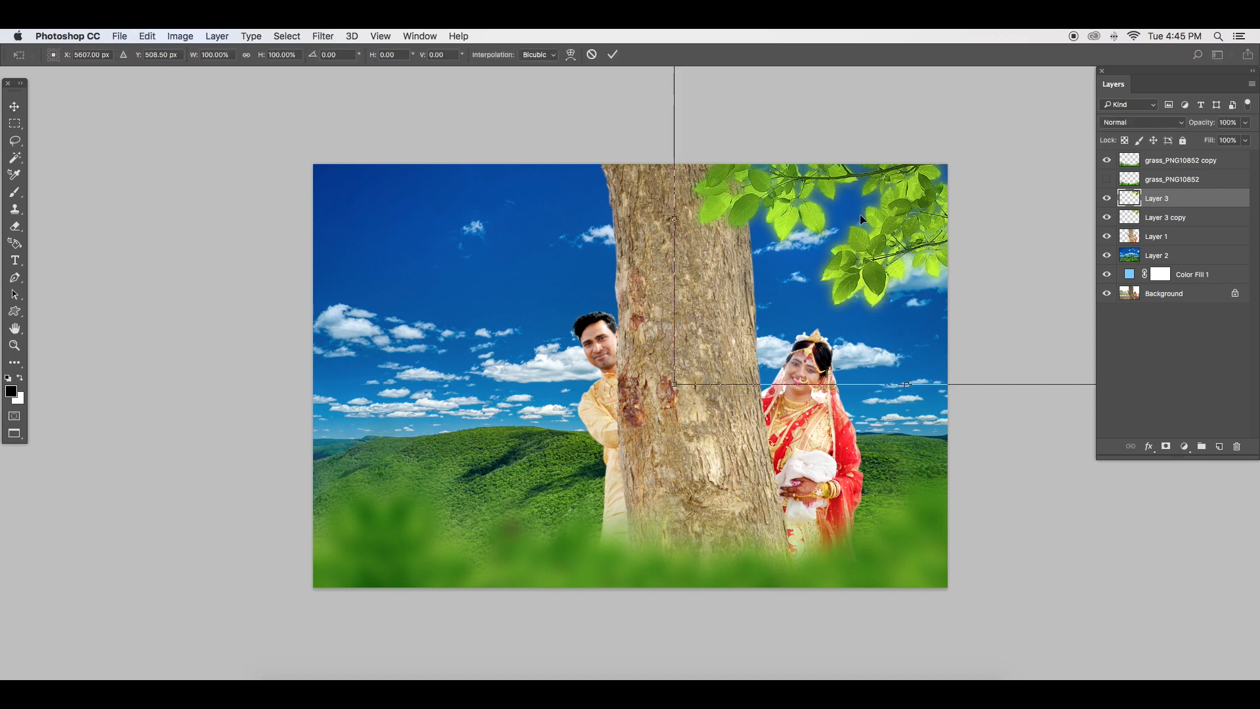
pyautogui.press('Return')
# Step: Scale the blurred leaf copy to about 108% and shift it left so it shows behind the sharp leaves
pyautogui.click(1189, 219)
pyautogui.press('super+t')
pyautogui.moveTo(657, 392); pyautogui.dragTo(617, 420)
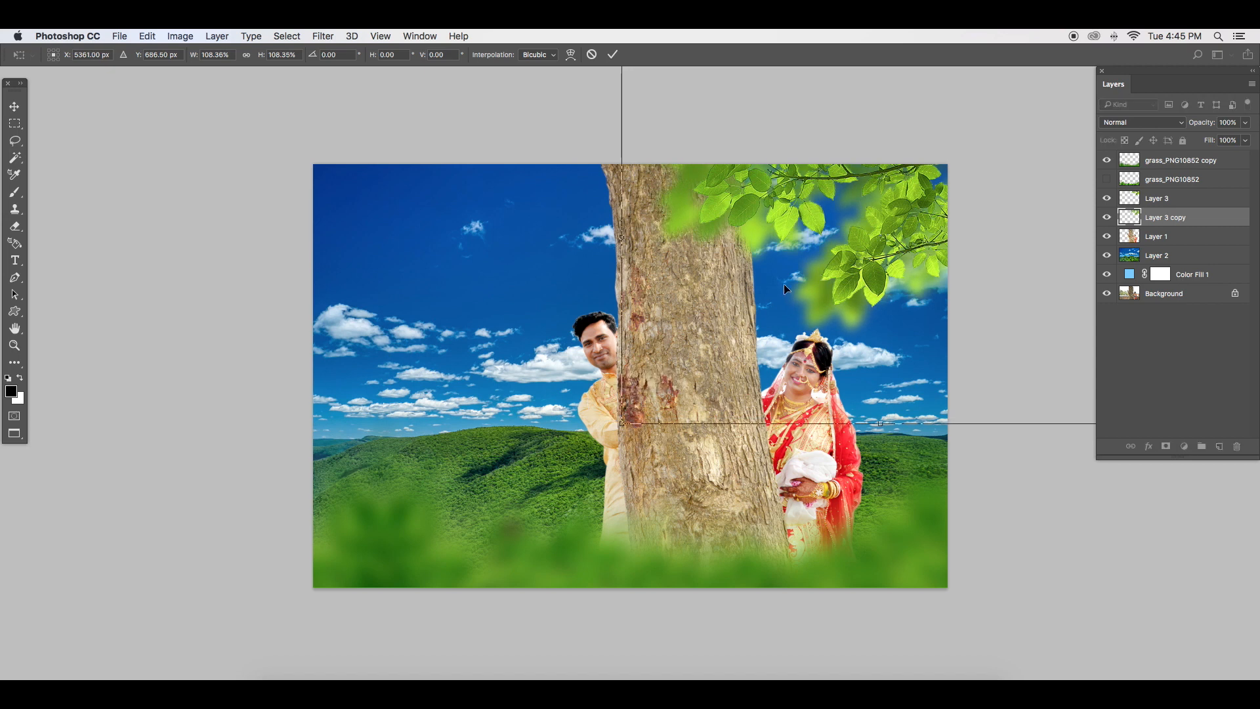
pyautogui.moveTo(785, 289); pyautogui.dragTo(769, 281)
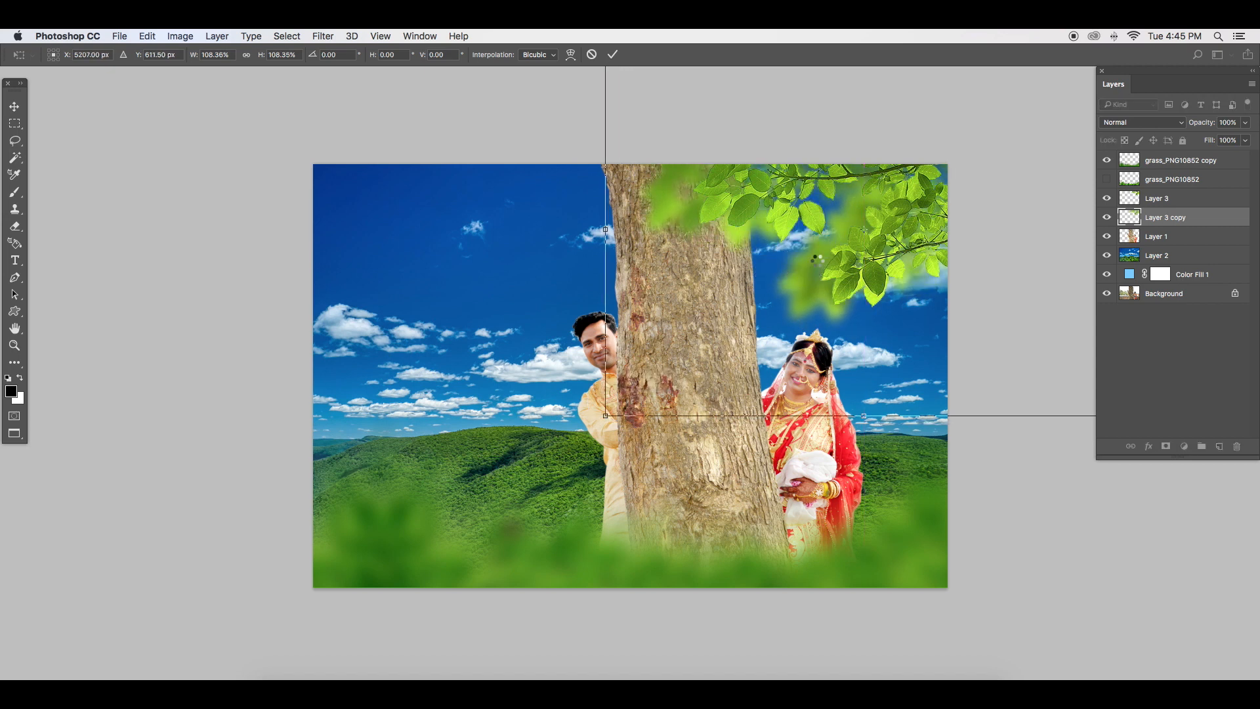
pyautogui.press('Return')
# Step: Set the blurred leaf copy's opacity to 78% and nudge both leaf layers slightly to the right
pyautogui.press('5')
pyautogui.moveTo(852, 263); pyautogui.dragTo(866, 265)
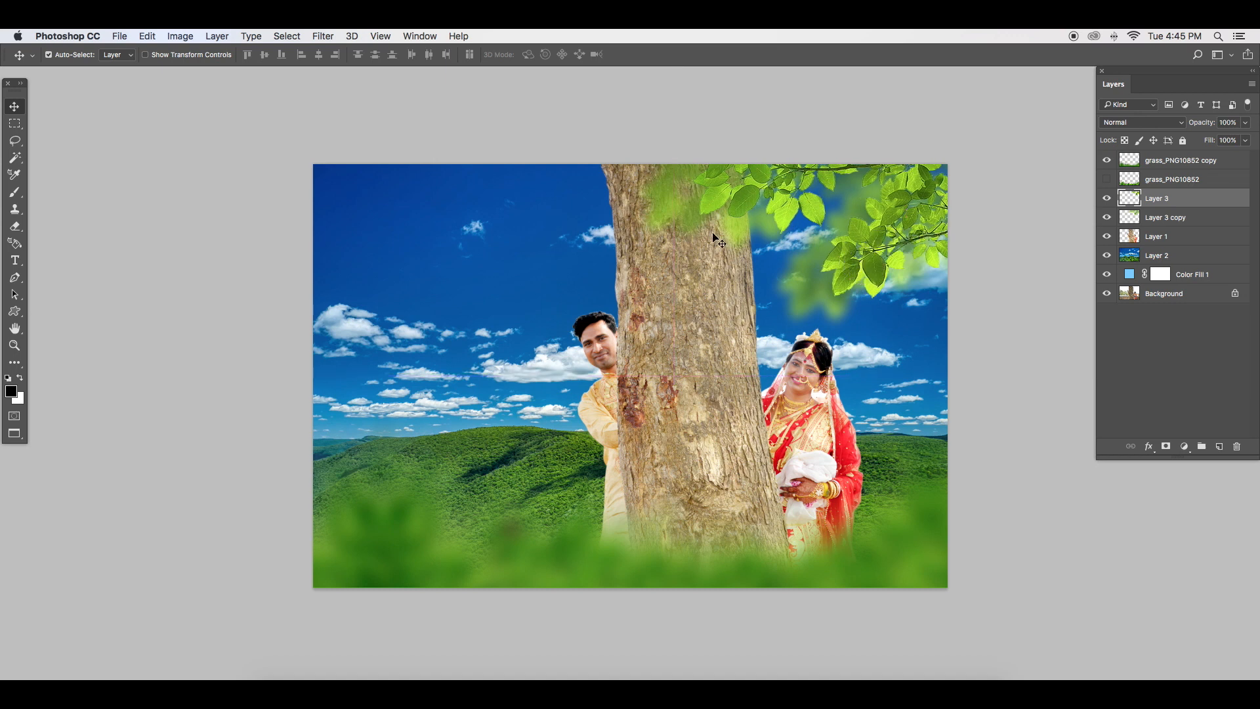
pyautogui.moveTo(678, 222)
pyautogui.mouseDown()
pyautogui.moveTo(683, 213)
pyautogui.moveTo(689, 225)
pyautogui.mouseUp()
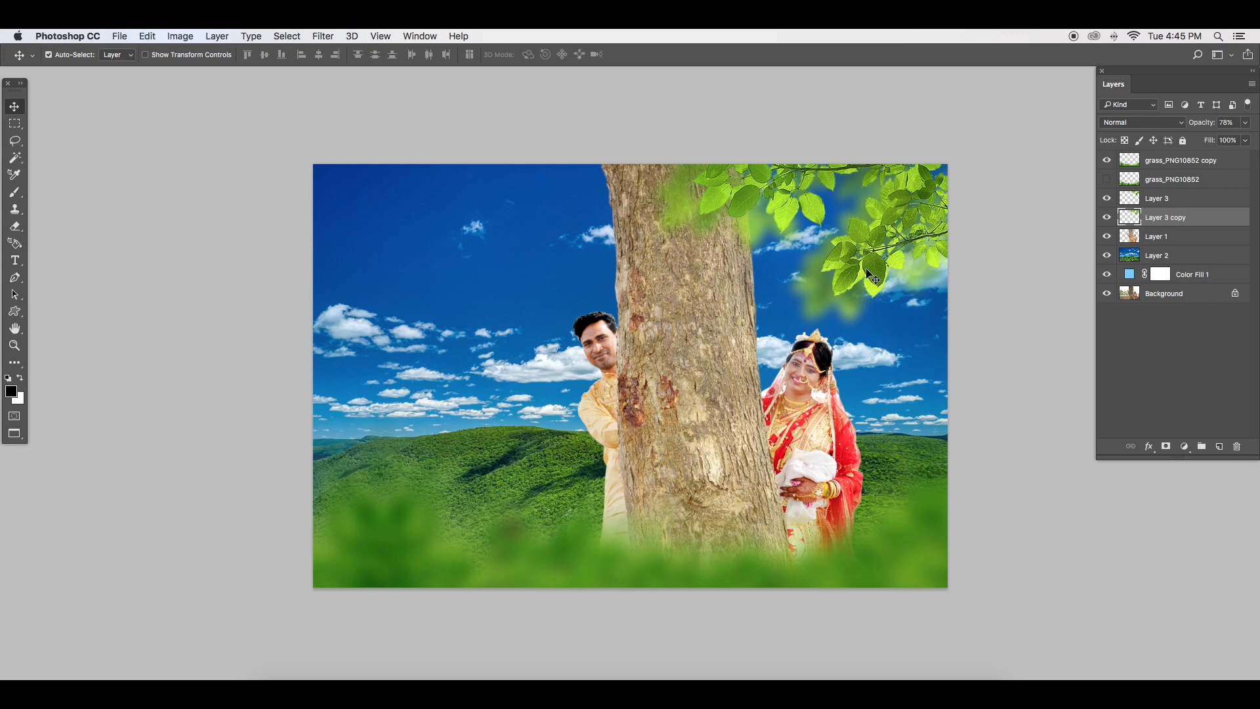
# Step: Darken the sharp leaves with Levels using a midtone value of 0.66, and repeat the adjustment on Layer 3 copy
pyautogui.press('super+l')
pyautogui.moveTo(1049, 233); pyautogui.dragTo(1072, 233)
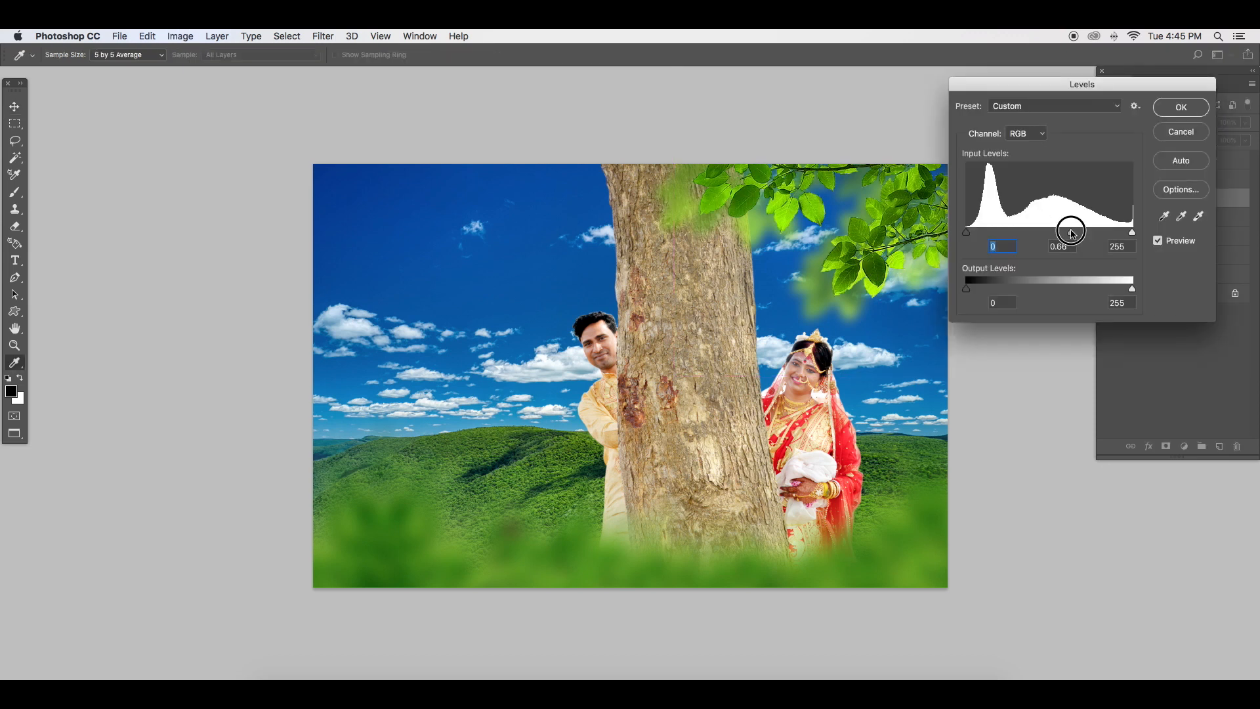
pyautogui.press('Return')
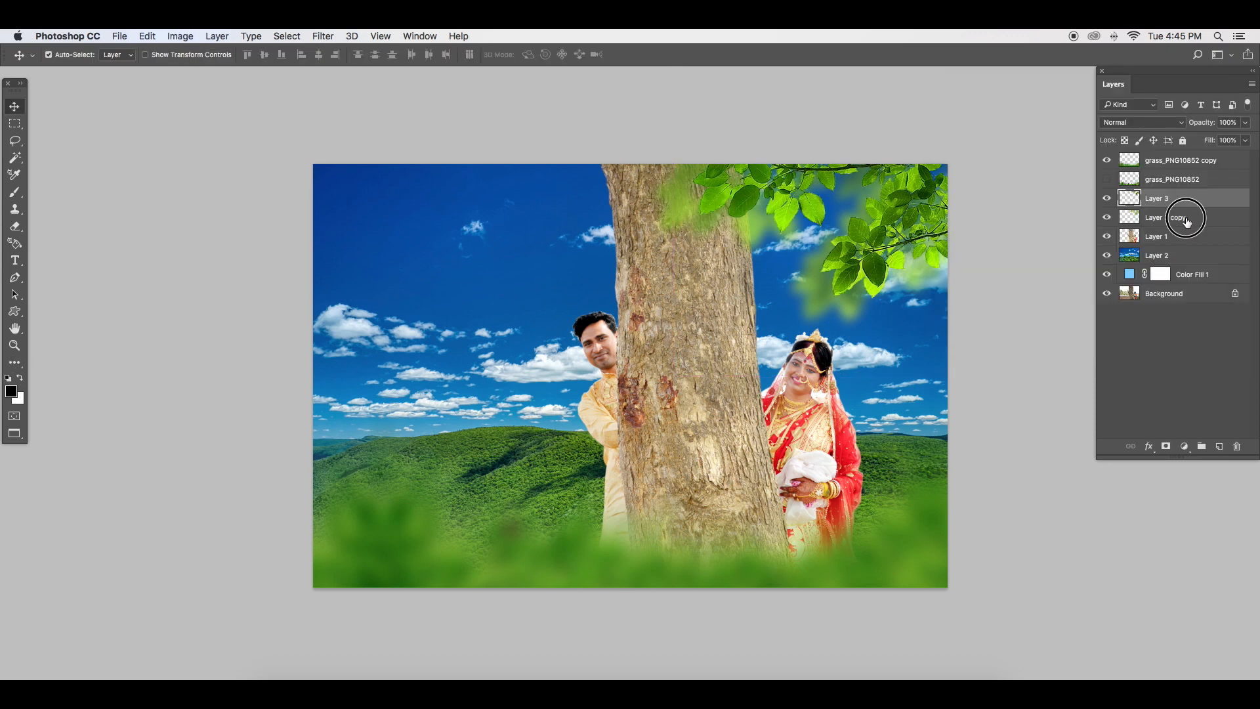
pyautogui.press('super+alt+l')
pyautogui.press('Return')
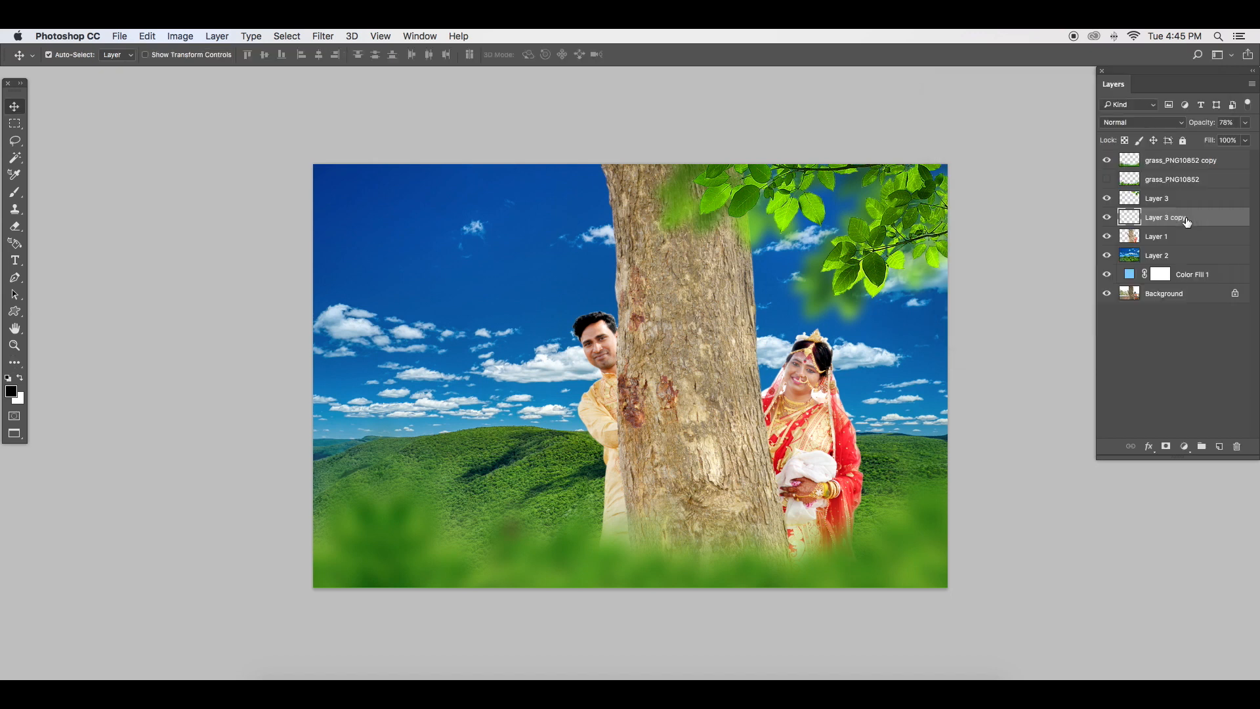
# Step: Brighten the sky and hills layer with Curves, raising the RGB curve from input 96 to output 138
pyautogui.click(672, 410)
pyautogui.rightClick(573, 305)
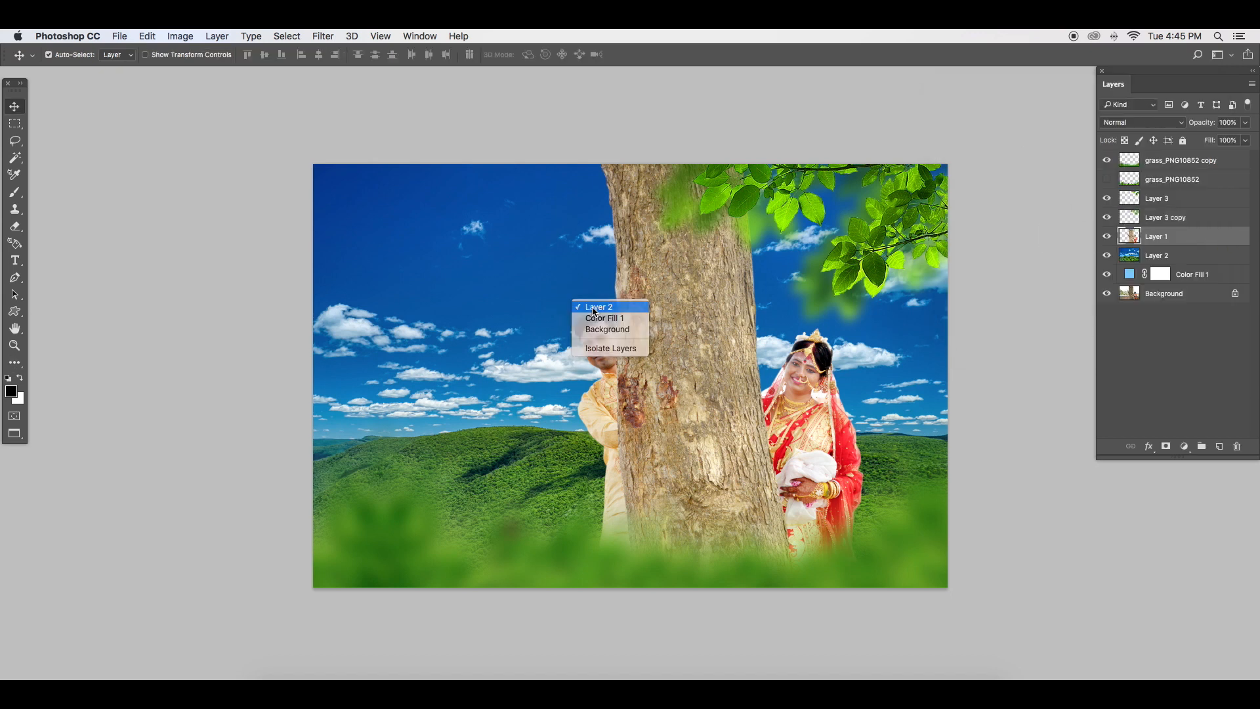
pyautogui.click(601, 320)
pyautogui.press('super+m')
pyautogui.moveTo(209, 239); pyautogui.dragTo(200, 231)
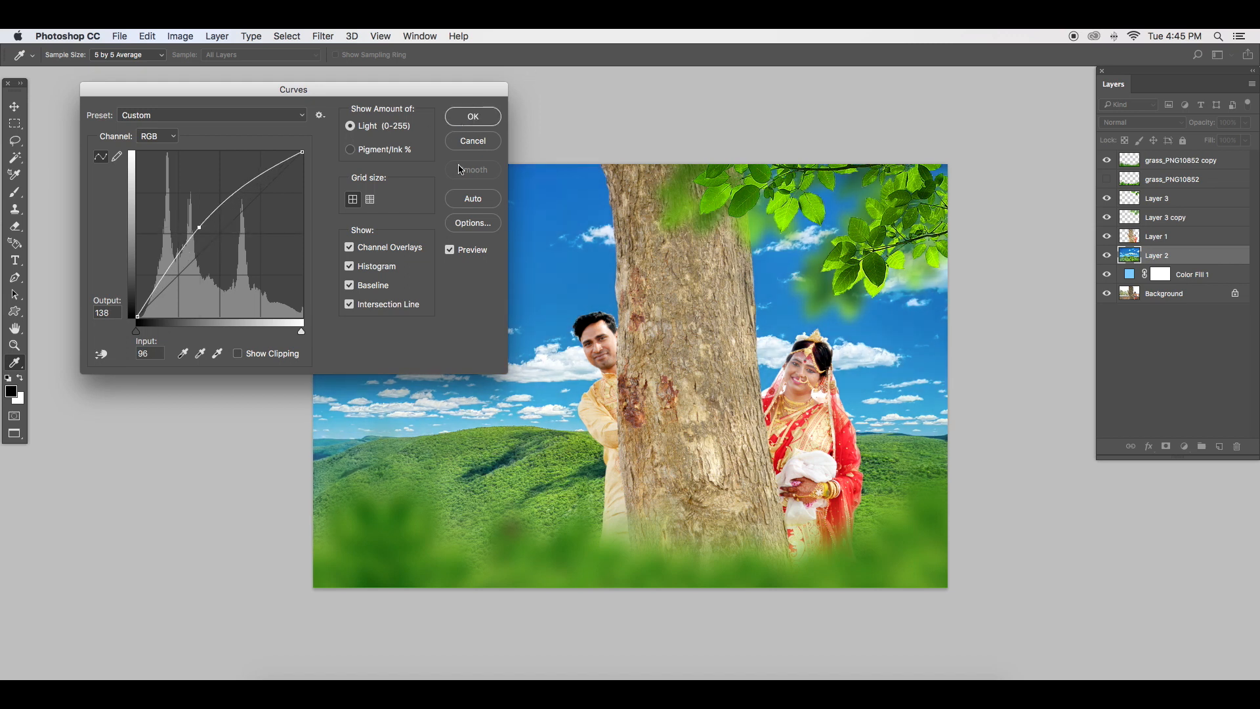
pyautogui.click(473, 116)
# Step: Copy the bird on its flowering twig from the forest document into the couple's document
pyautogui.scroll(2, 708, 427)
pyautogui.hscroll(2, 919, 459)
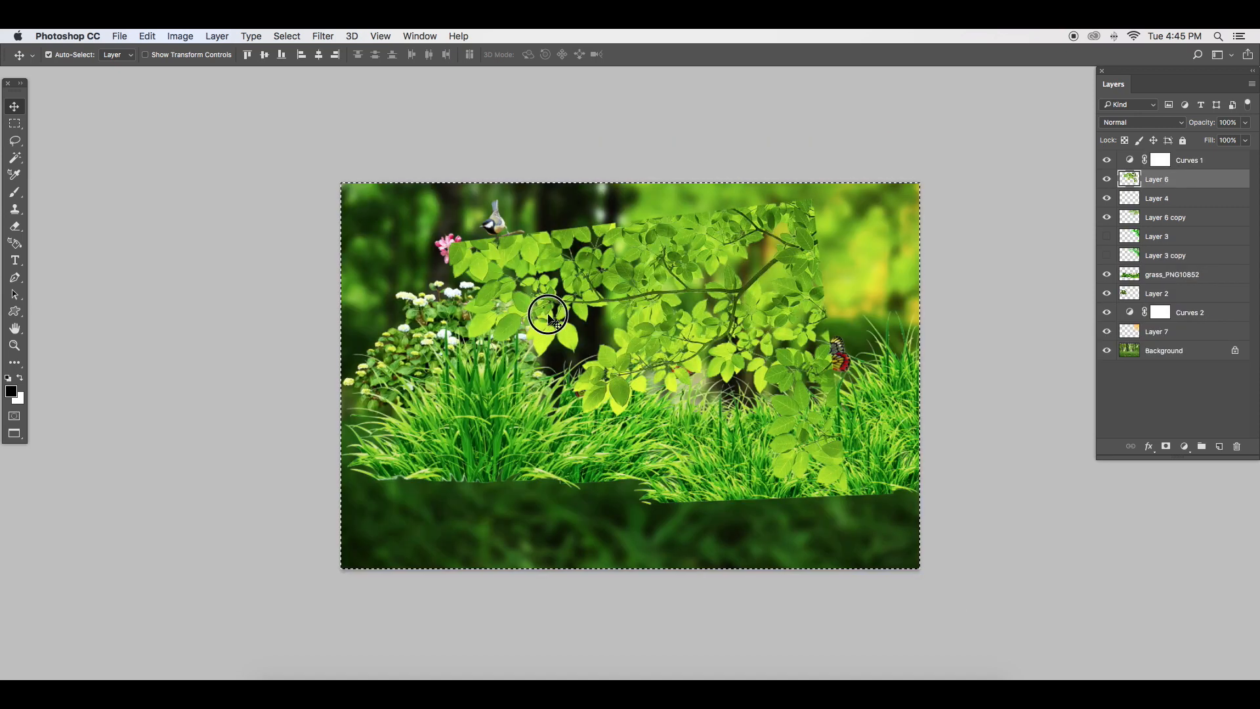
pyautogui.moveTo(538, 269); pyautogui.dragTo(558, 301)
pyautogui.moveTo(494, 235); pyautogui.dragTo(495, 239)
pyautogui.press('super+d')
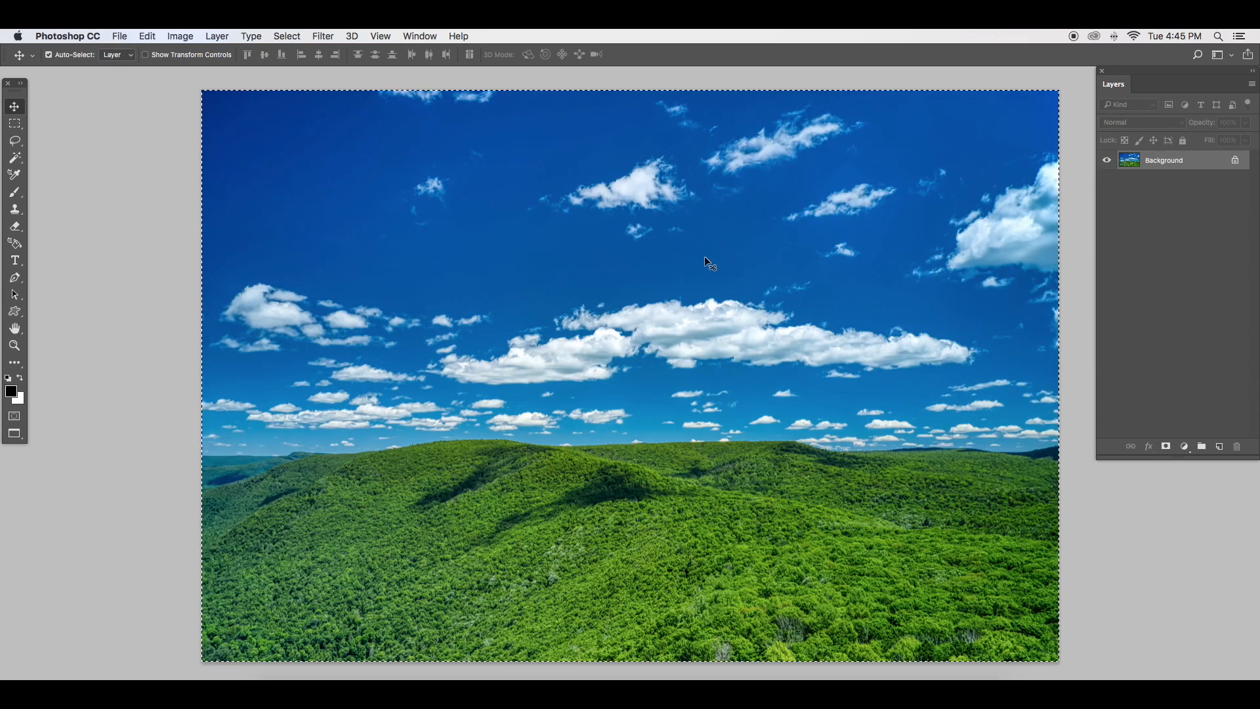
pyautogui.press('super+c')
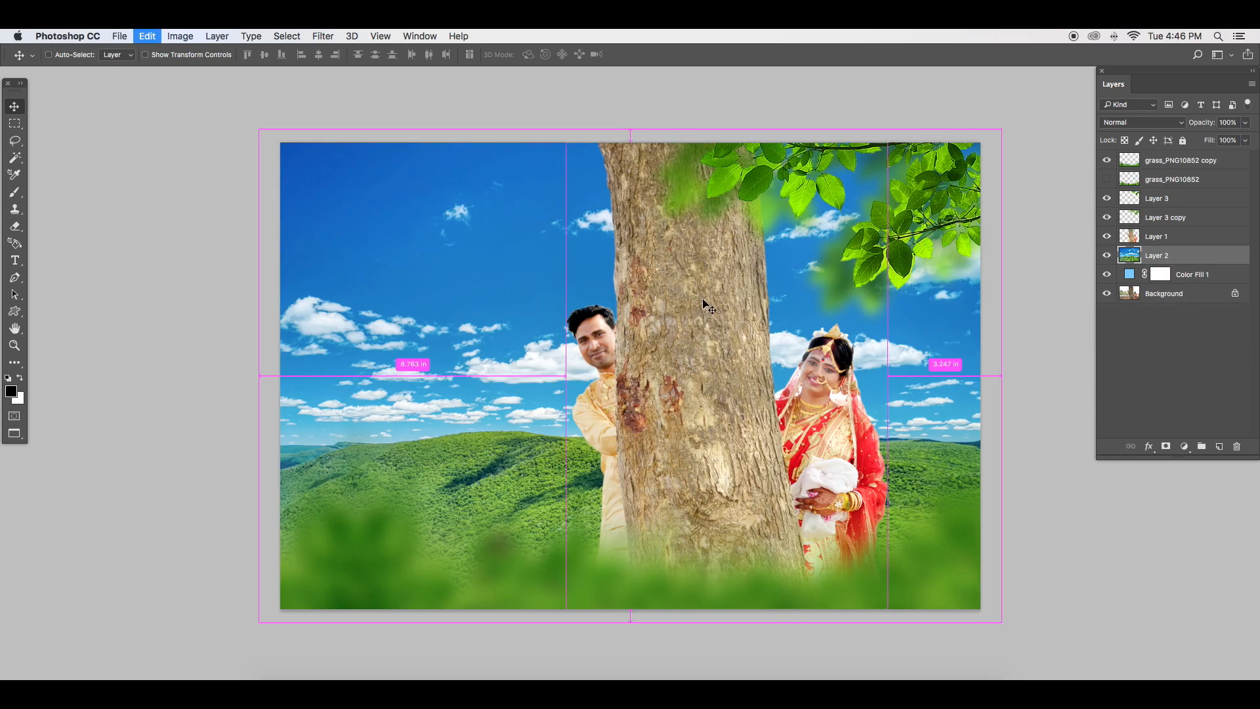
pyautogui.press('super+v')
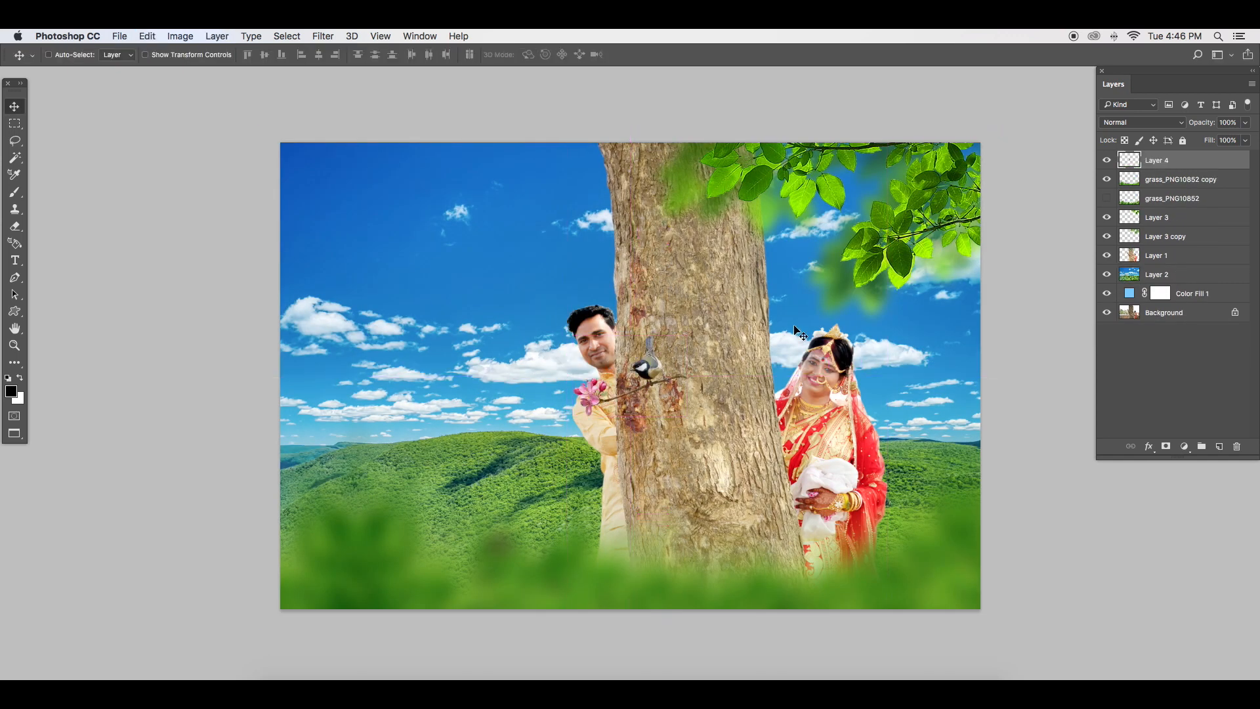
# Step: Move the bird and twig to the upper part of the trunk, scaled to about 102% and rotated about 7 degrees
pyautogui.press('super+t')
pyautogui.moveTo(687, 337); pyautogui.dragTo(697, 326)
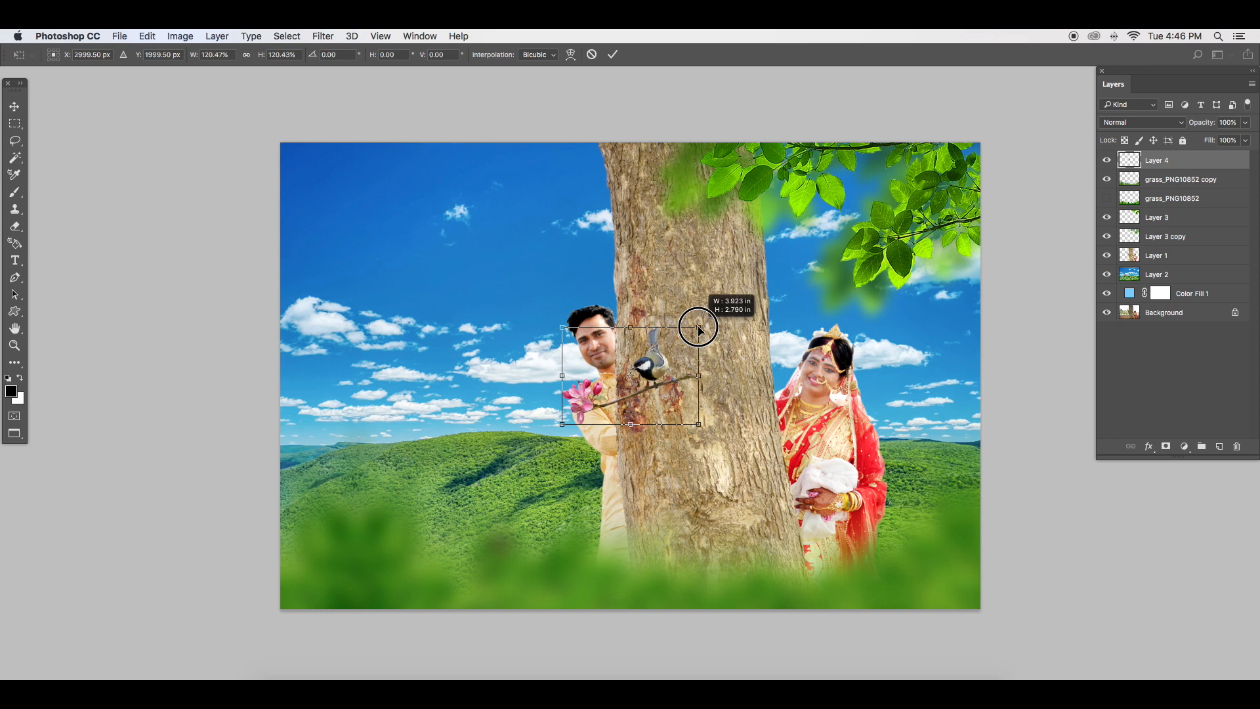
pyautogui.moveTo(644, 369); pyautogui.dragTo(708, 168)
pyautogui.moveTo(808, 147); pyautogui.dragTo(808, 163)
pyautogui.moveTo(676, 173); pyautogui.dragTo(804, 202)
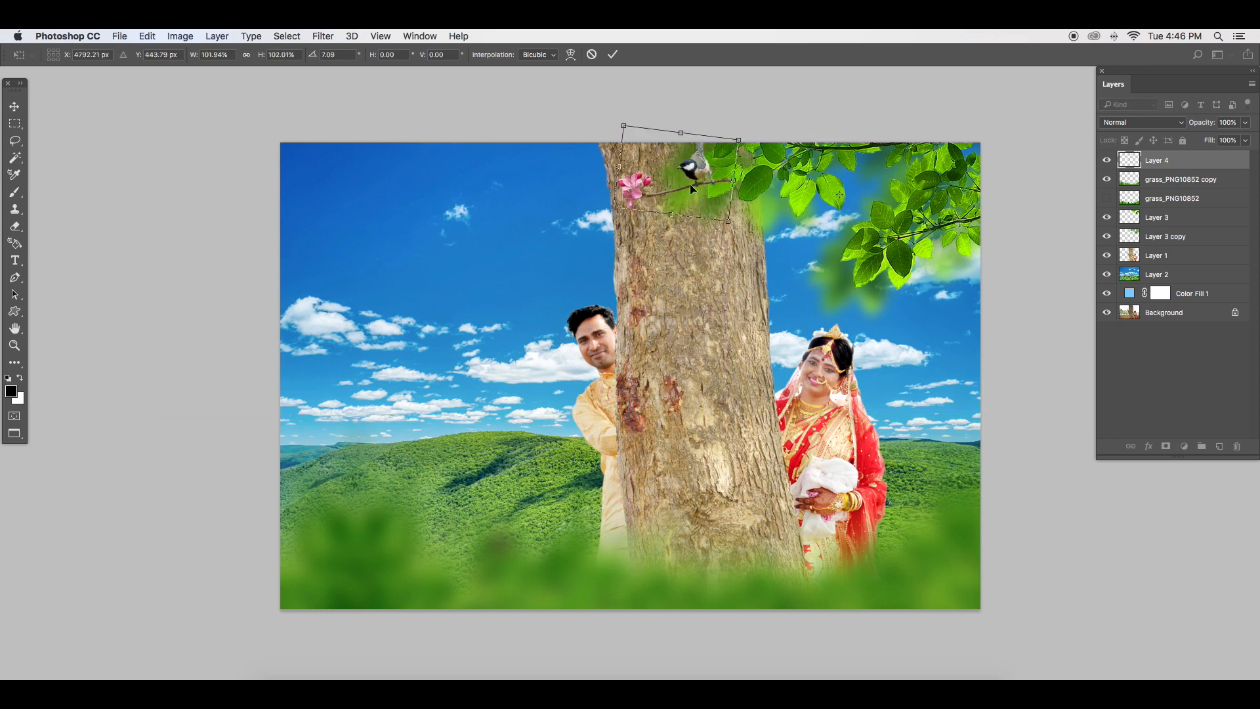
pyautogui.press('Return')
# Step: Move the bird and twig among the leaves at upper right and place Layer 4 beneath Layer 3
pyautogui.moveTo(695, 172); pyautogui.dragTo(889, 188)
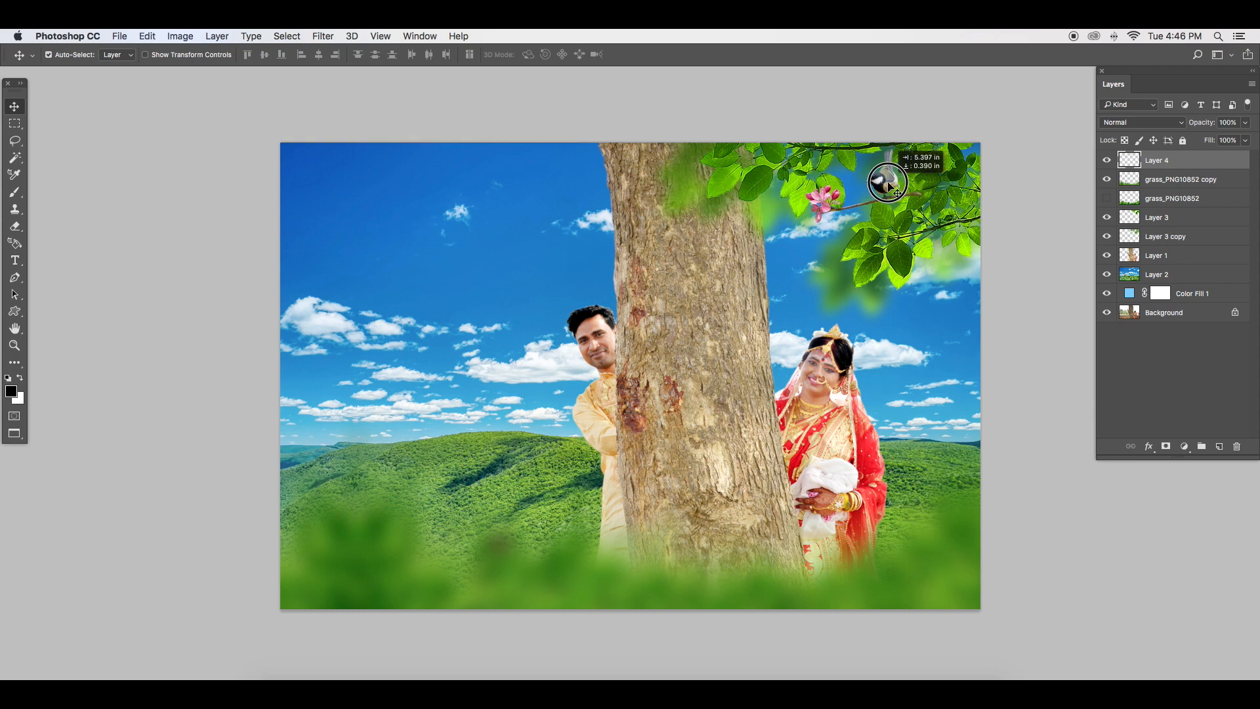
pyautogui.moveTo(1208, 164); pyautogui.dragTo(1212, 227)
pyautogui.moveTo(888, 190)
pyautogui.mouseDown()
pyautogui.moveTo(863, 197)
pyautogui.moveTo(866, 215)
pyautogui.moveTo(863, 189)
pyautogui.moveTo(896, 168)
pyautogui.moveTo(869, 187)
pyautogui.mouseUp()
pyautogui.press('super+t')
pyautogui.press('Return')
pyautogui.click(865, 193)
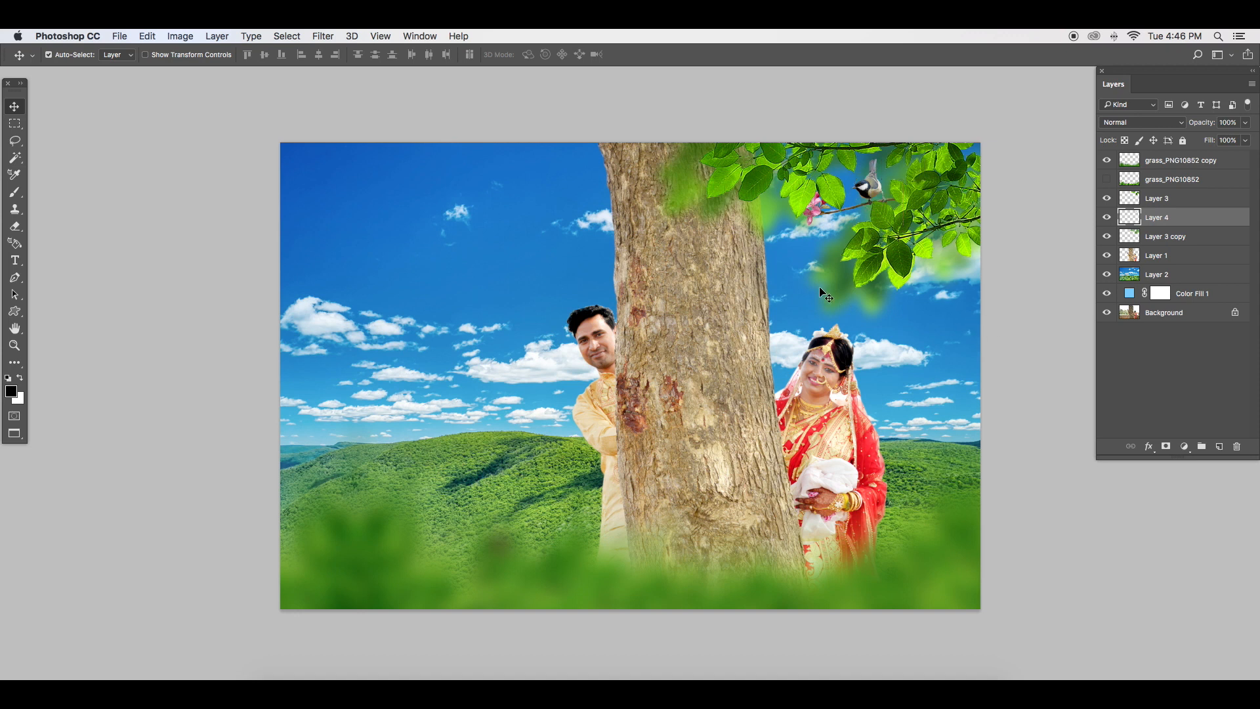
# Step: Group the layers from the grass_PNG10852 copy down to Layer 2 and name the group Design
pyautogui.scroll(2, 757, 387)
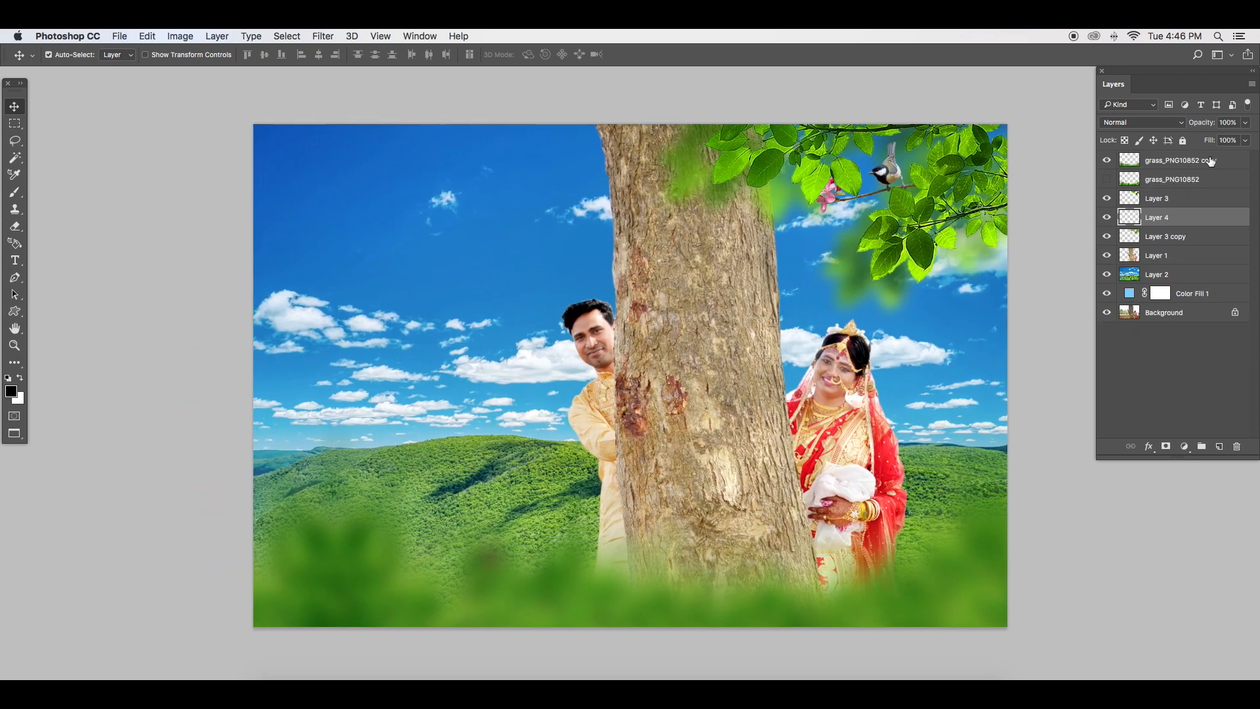
pyautogui.click(1211, 161)
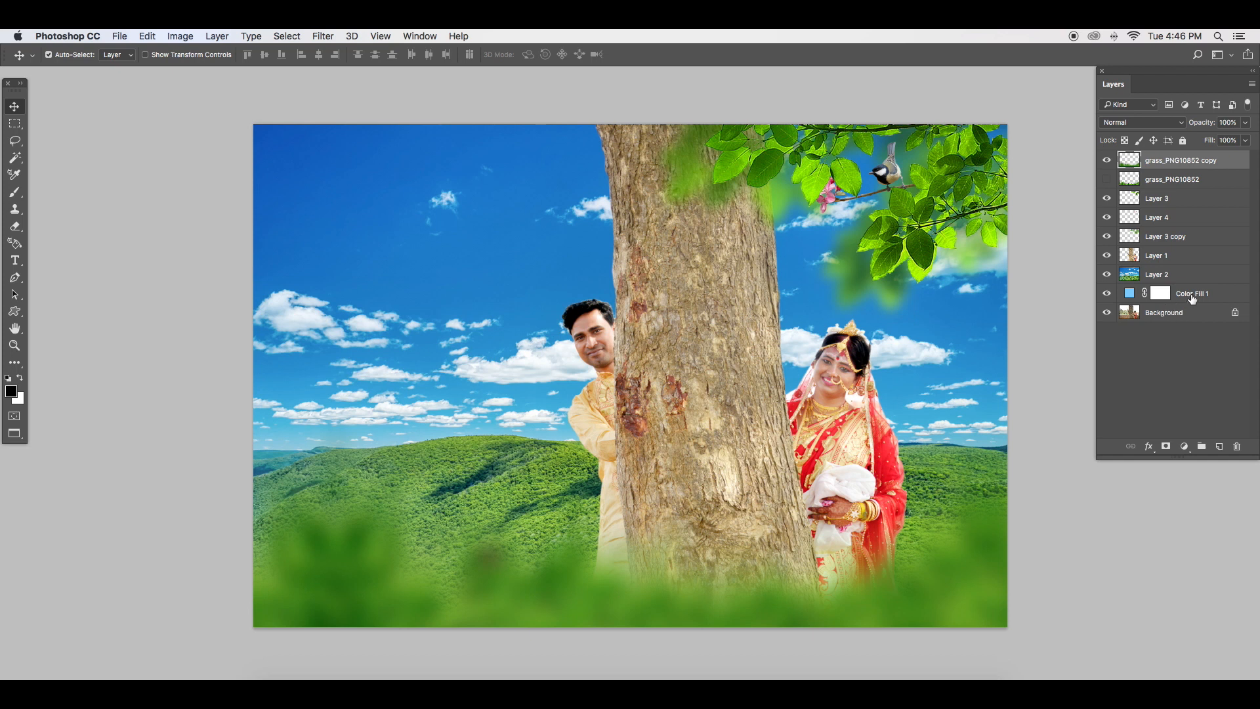
pyautogui.keyDown('shift'); pyautogui.click(1193, 280); pyautogui.keyUp('shift')
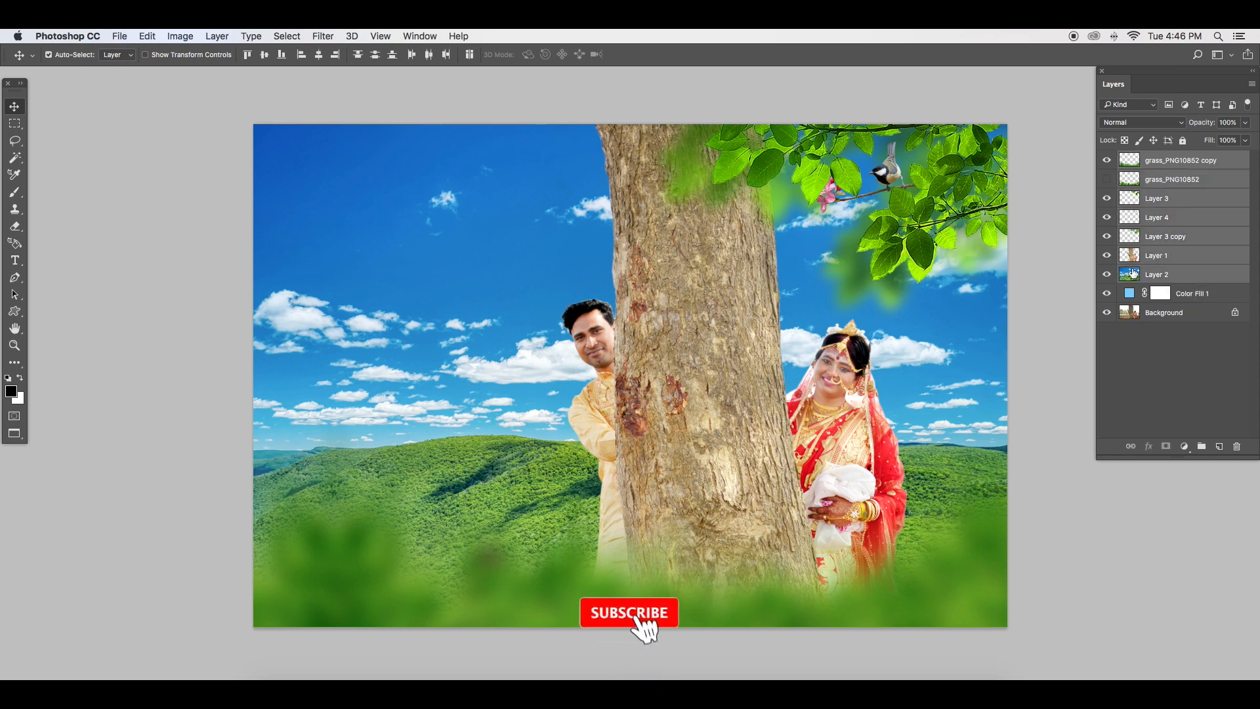
pyautogui.press('super+g')
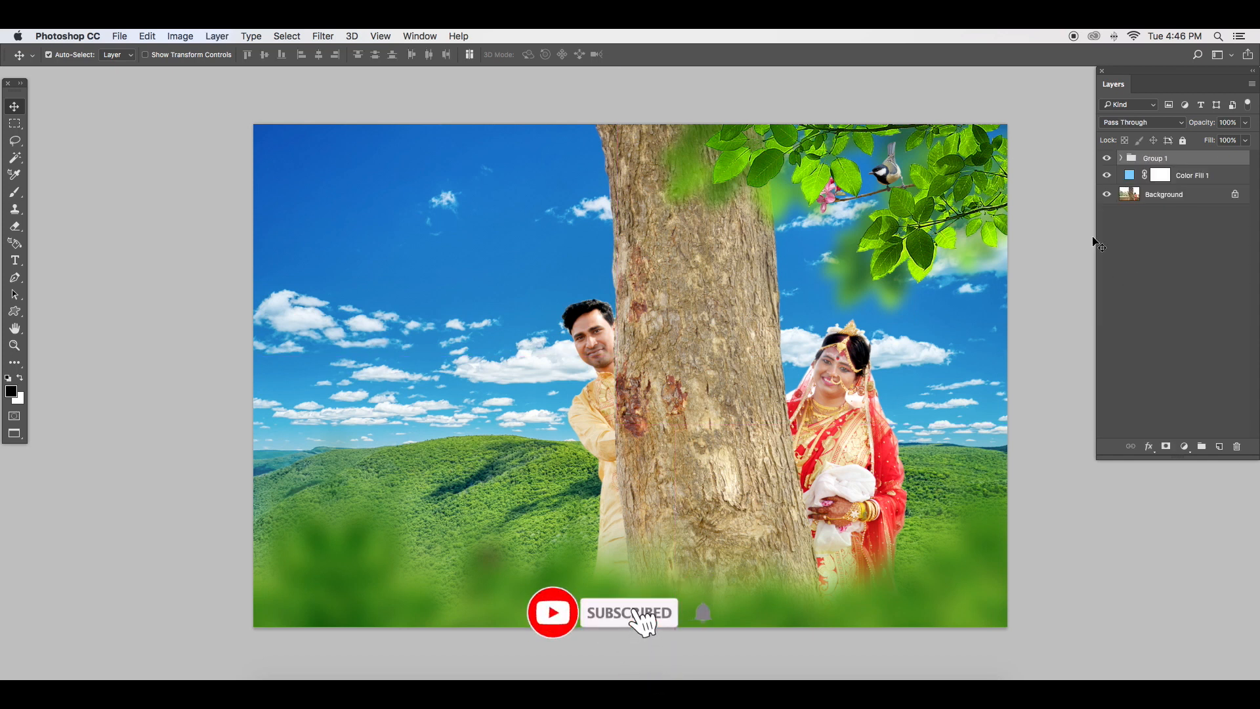
pyautogui.doubleClick(1157, 157)
pyautogui.write('Design')
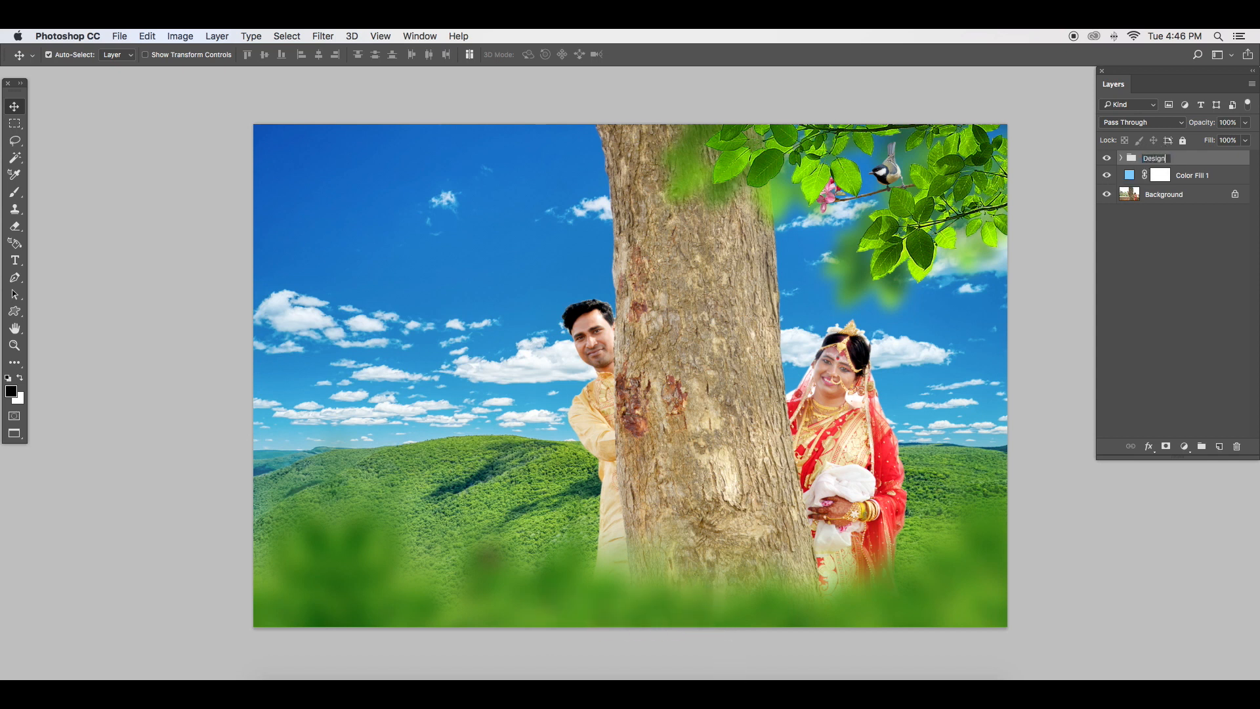
pyautogui.press('Return')
# Step: Add a Photo Filter adjustment layer above the Design group, using the Blue filter at 27% density
pyautogui.click(1185, 447)
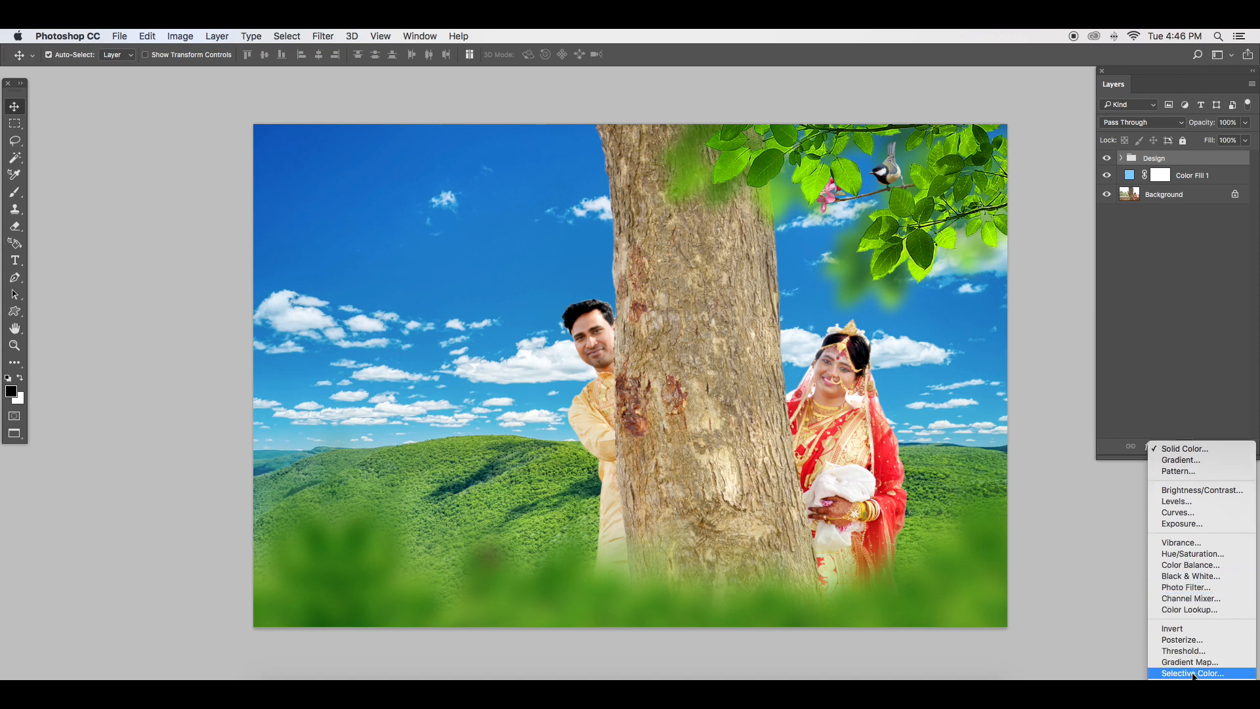
pyautogui.click(1187, 587)
pyautogui.moveTo(820, 92); pyautogui.dragTo(1014, 190)
pyautogui.click(1049, 261)
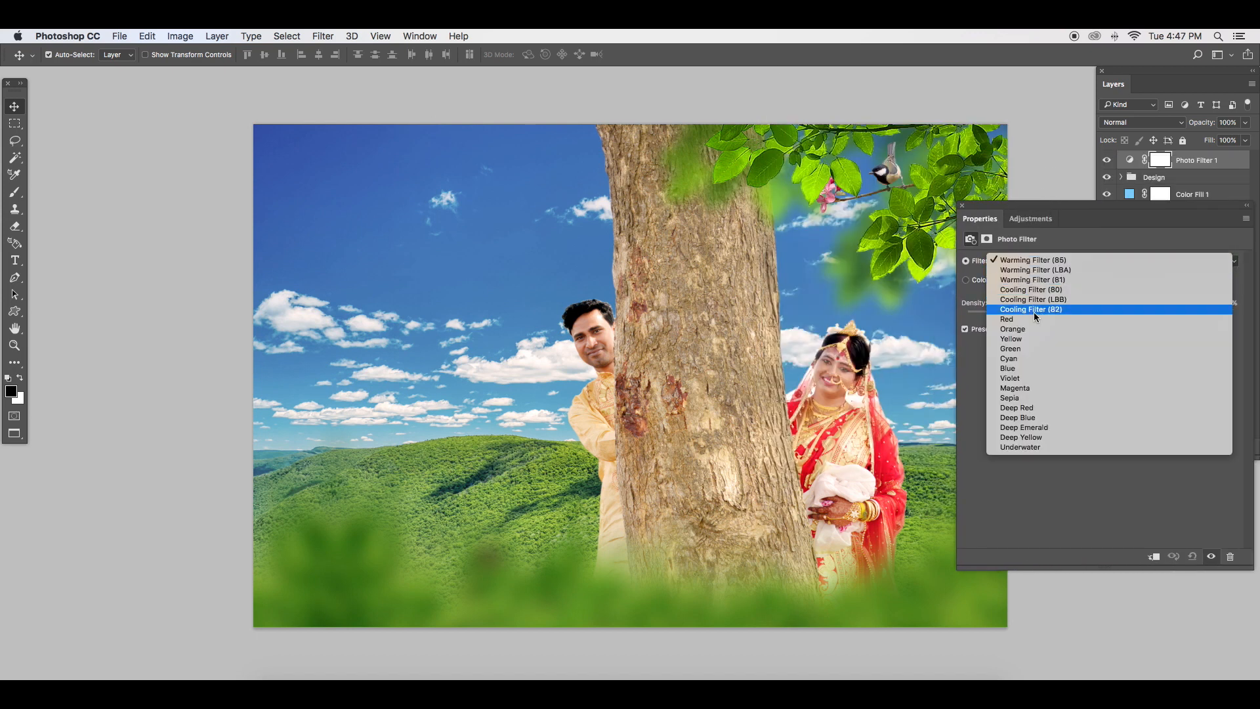
pyautogui.click(1022, 368)
pyautogui.moveTo(1051, 317)
pyautogui.mouseDown()
pyautogui.moveTo(1067, 318)
pyautogui.moveTo(1043, 318)
pyautogui.mouseUp()
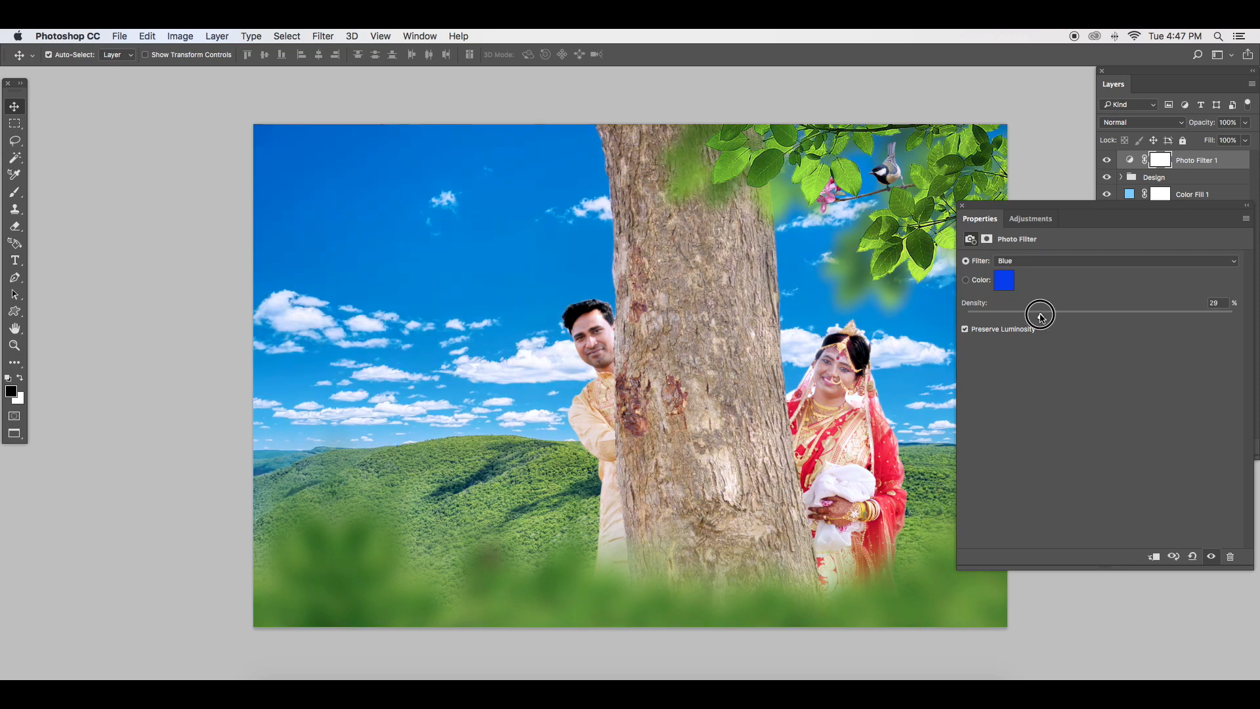
# Step: Try the Cooling Filter (82), Orange and Violet presets on the Photo Filter layer
pyautogui.click(1029, 262)
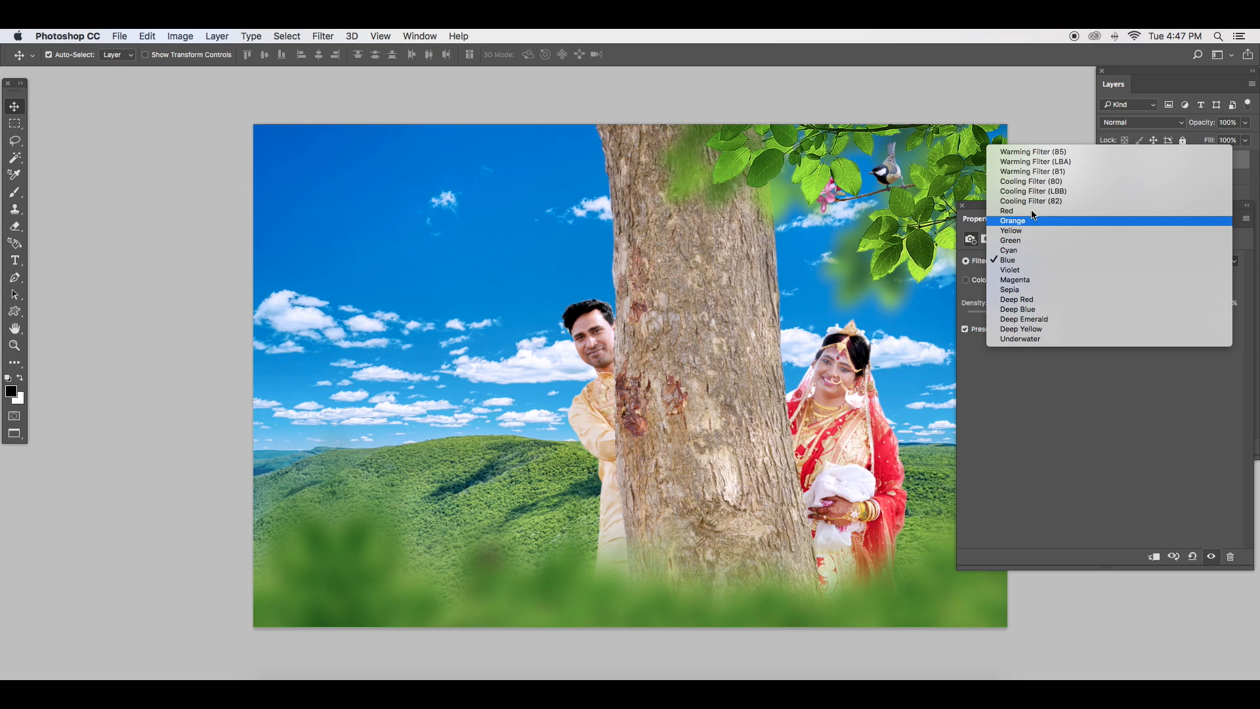
pyautogui.click(1033, 201)
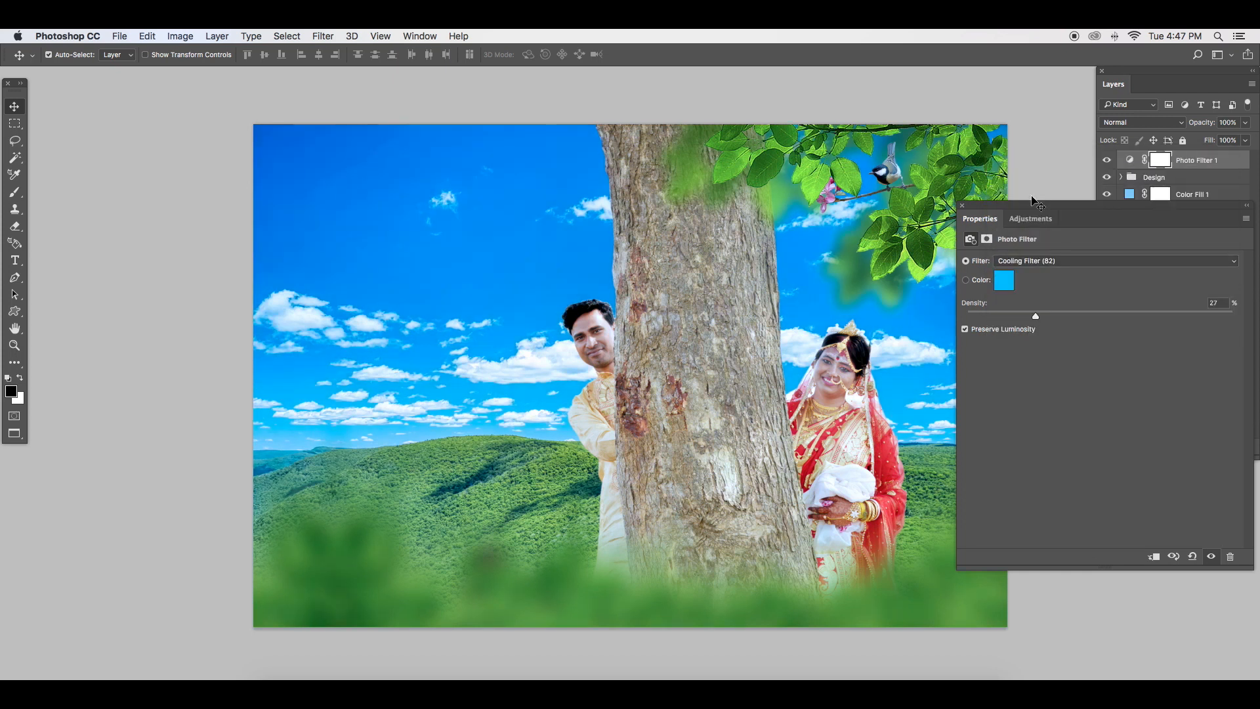
pyautogui.click(1038, 261)
pyautogui.click(1034, 282)
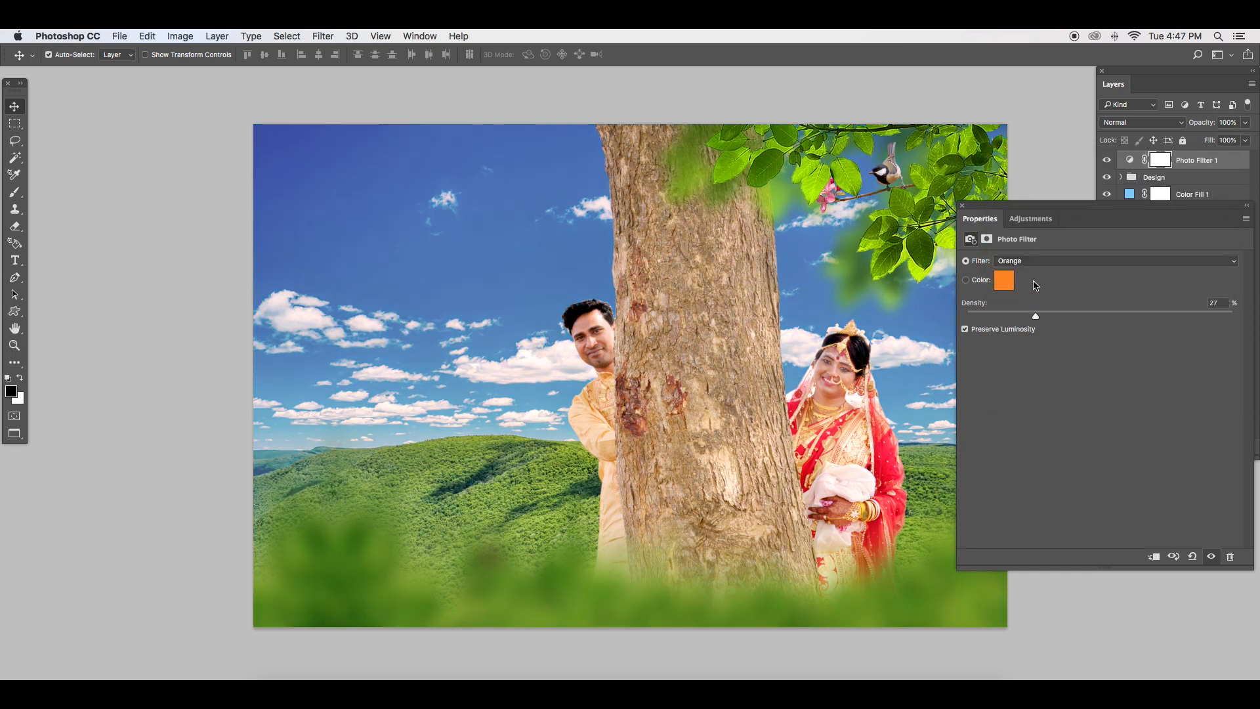
pyautogui.moveTo(1035, 320)
pyautogui.mouseDown()
pyautogui.moveTo(1021, 317)
pyautogui.moveTo(1069, 318)
pyautogui.moveTo(1041, 318)
pyautogui.mouseUp()
pyautogui.click(1030, 262)
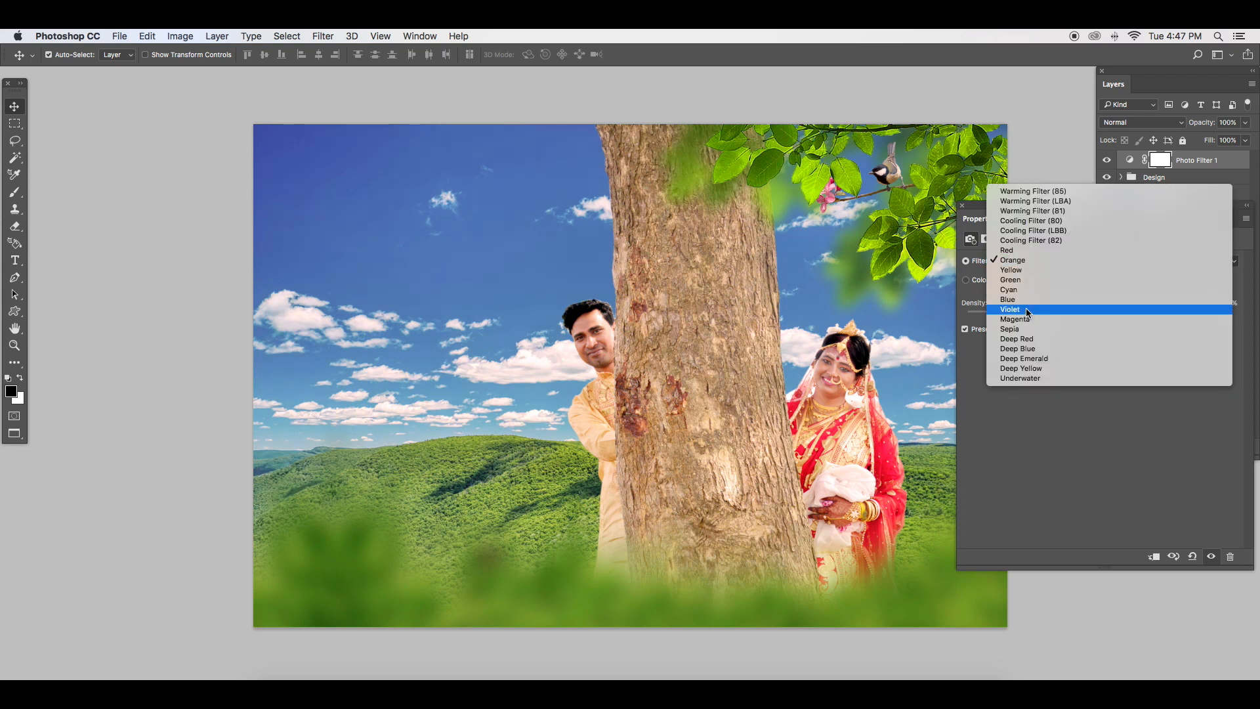
pyautogui.click(1029, 303)
# Step: Set the Photo Filter layer to the Blue filter at 21% density and close its properties
pyautogui.click(1029, 262)
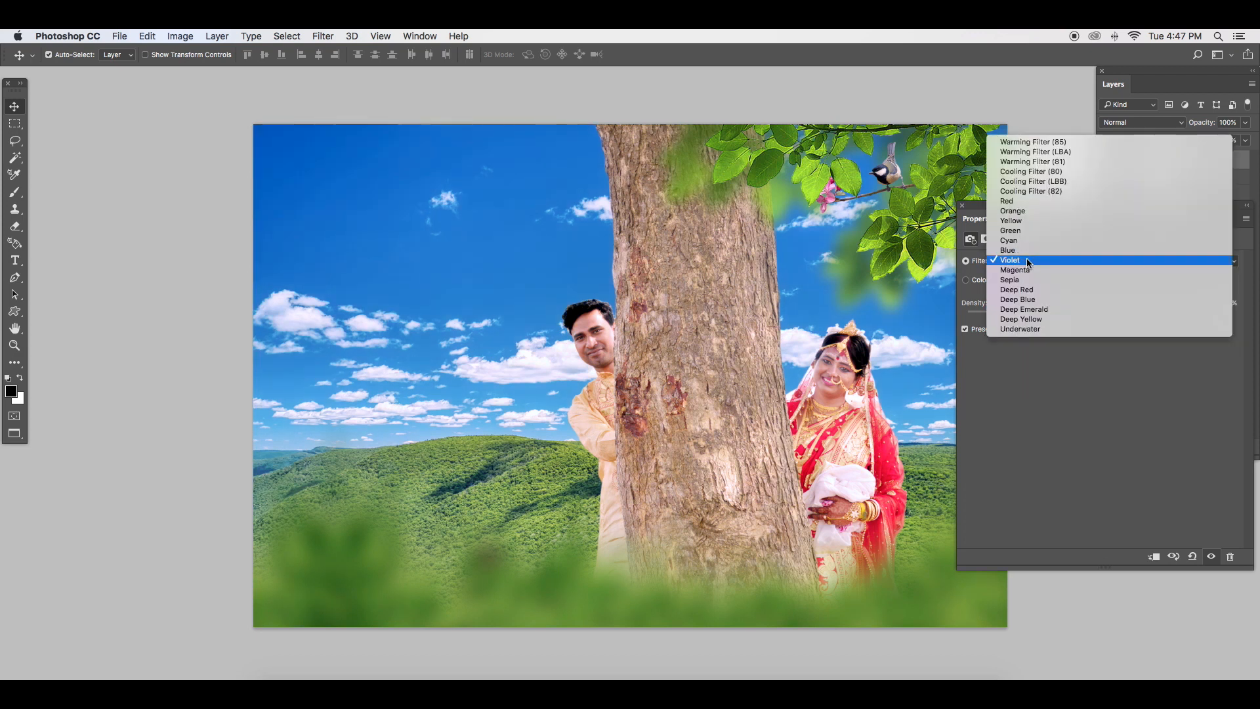
pyautogui.click(1030, 255)
pyautogui.moveTo(1041, 317)
pyautogui.mouseDown()
pyautogui.moveTo(1062, 318)
pyautogui.moveTo(1005, 318)
pyautogui.moveTo(1020, 318)
pyautogui.mouseUp()
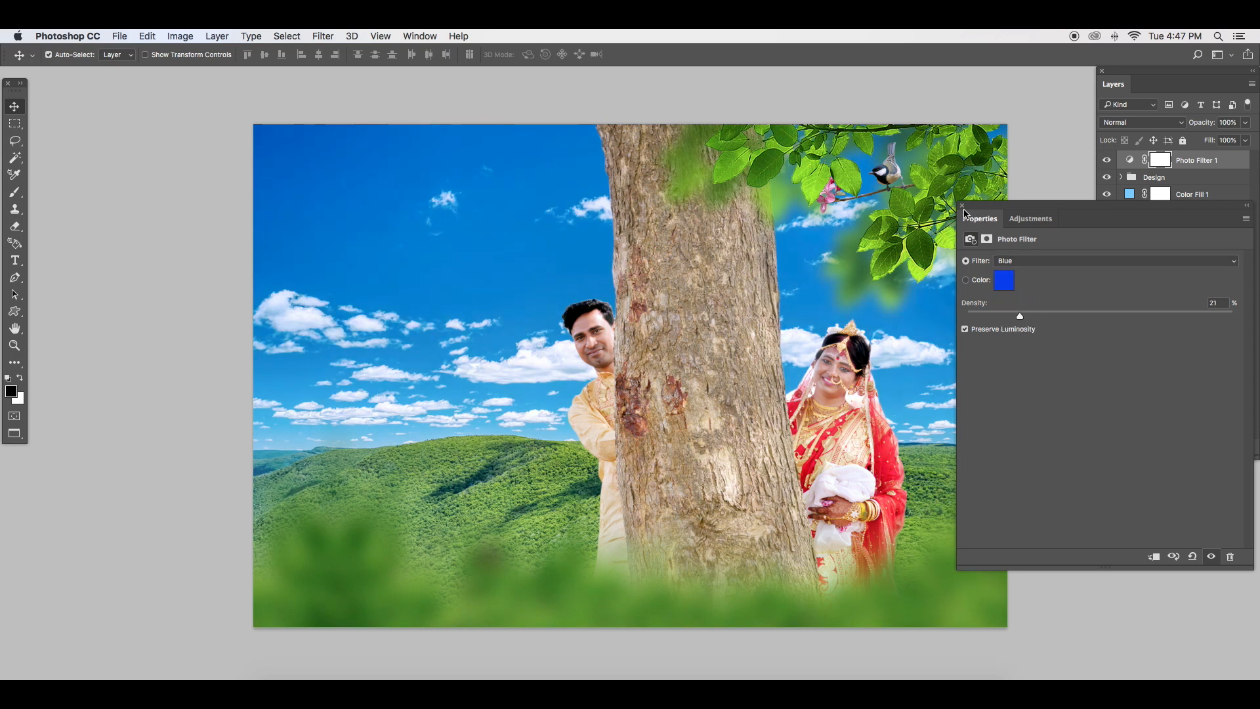
pyautogui.click(963, 206)
# Step: Add a Channel Mixer adjustment layer with the Red output channel at Red +98, Green +8, Blue -7 and Constant -1
pyautogui.click(1184, 447)
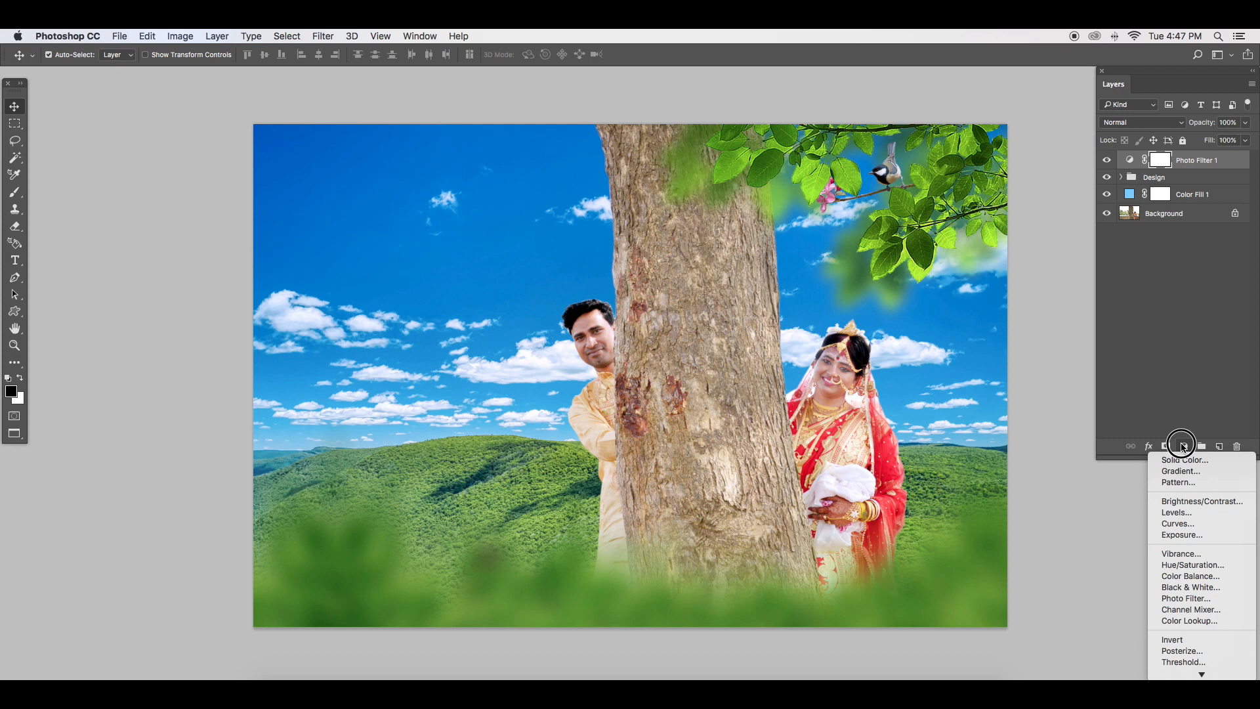
pyautogui.click(1210, 610)
pyautogui.moveTo(1124, 327); pyautogui.dragTo(1165, 326)
pyautogui.moveTo(1100, 350); pyautogui.dragTo(1101, 430)
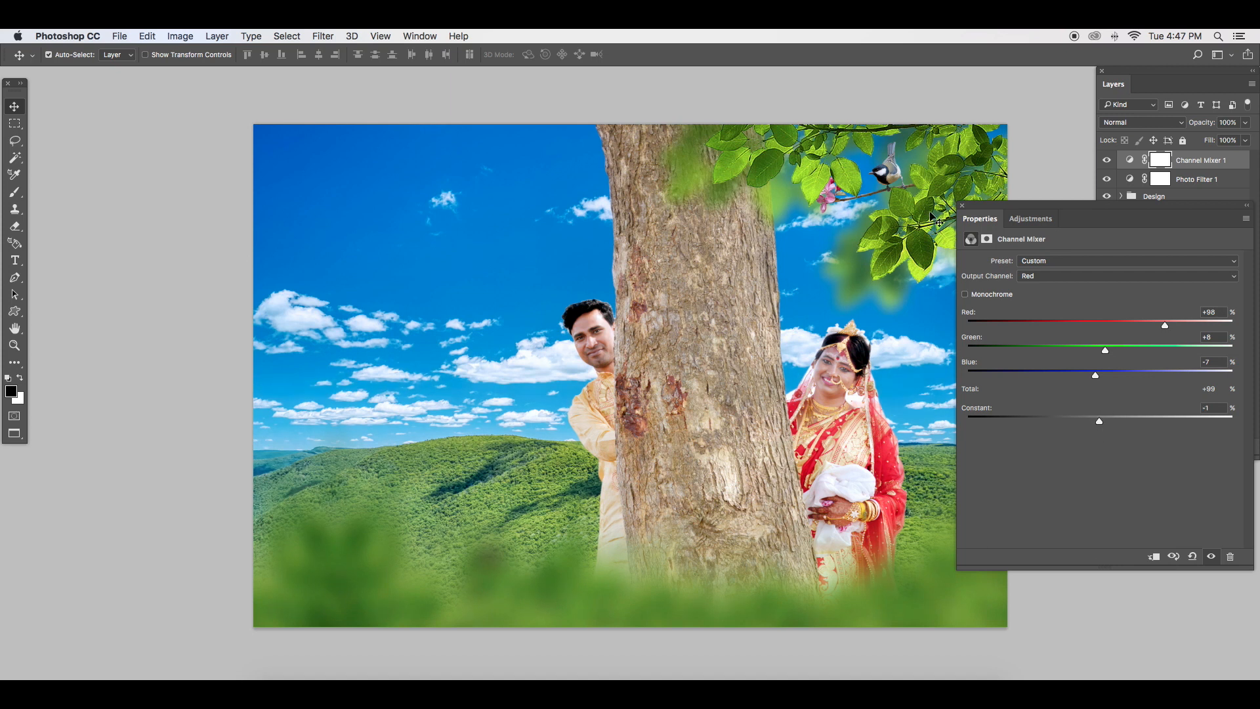
pyautogui.click(963, 208)
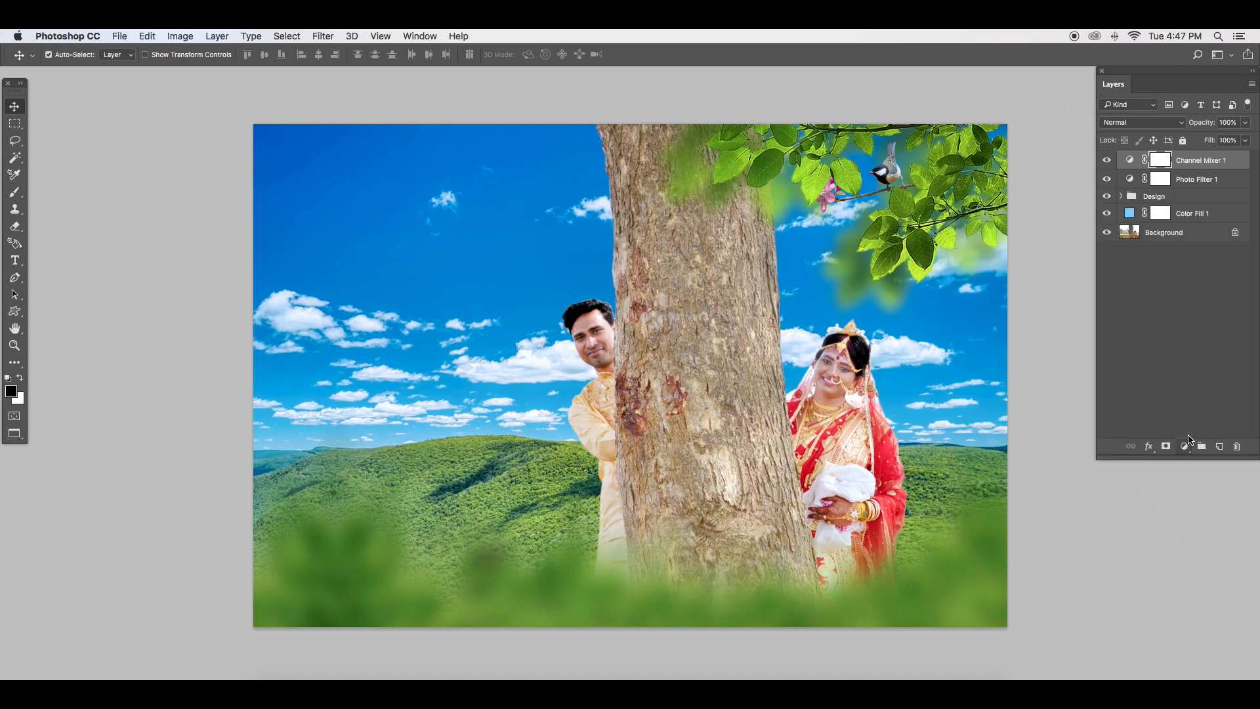
# Step: Add a Curves adjustment layer with RGB points at input 42, output 36 and input 116, output 119
pyautogui.click(1185, 446)
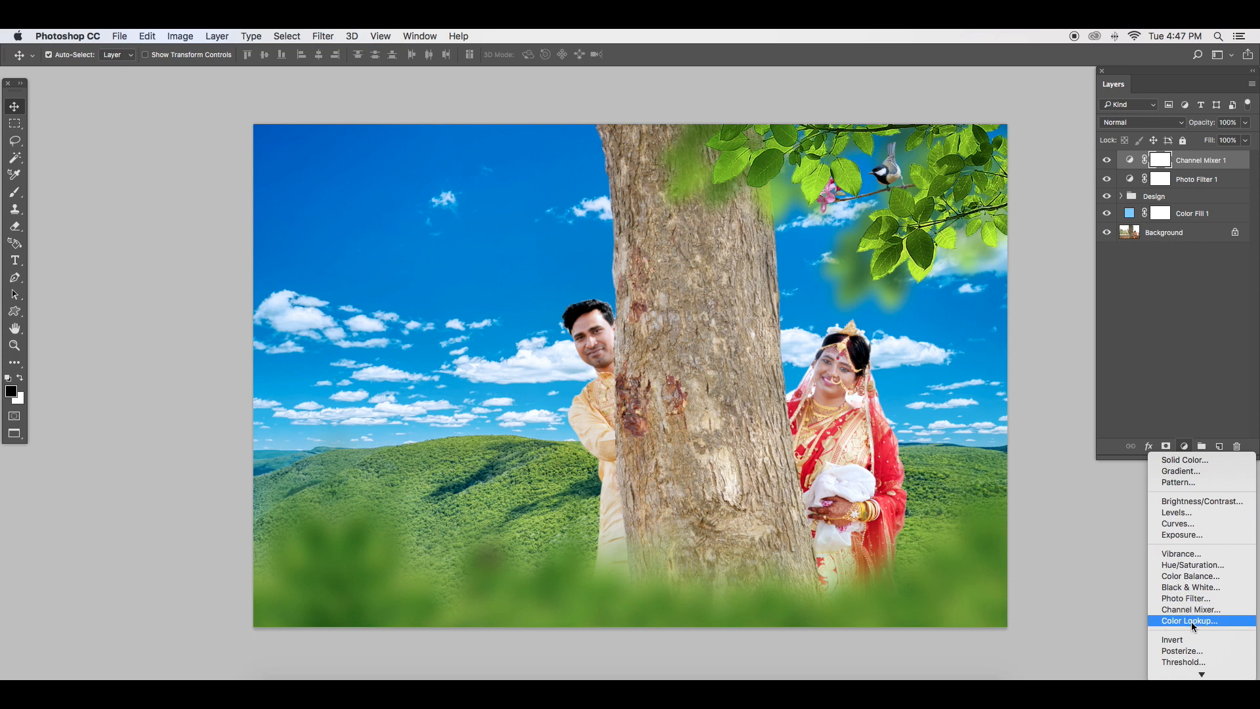
pyautogui.click(1200, 524)
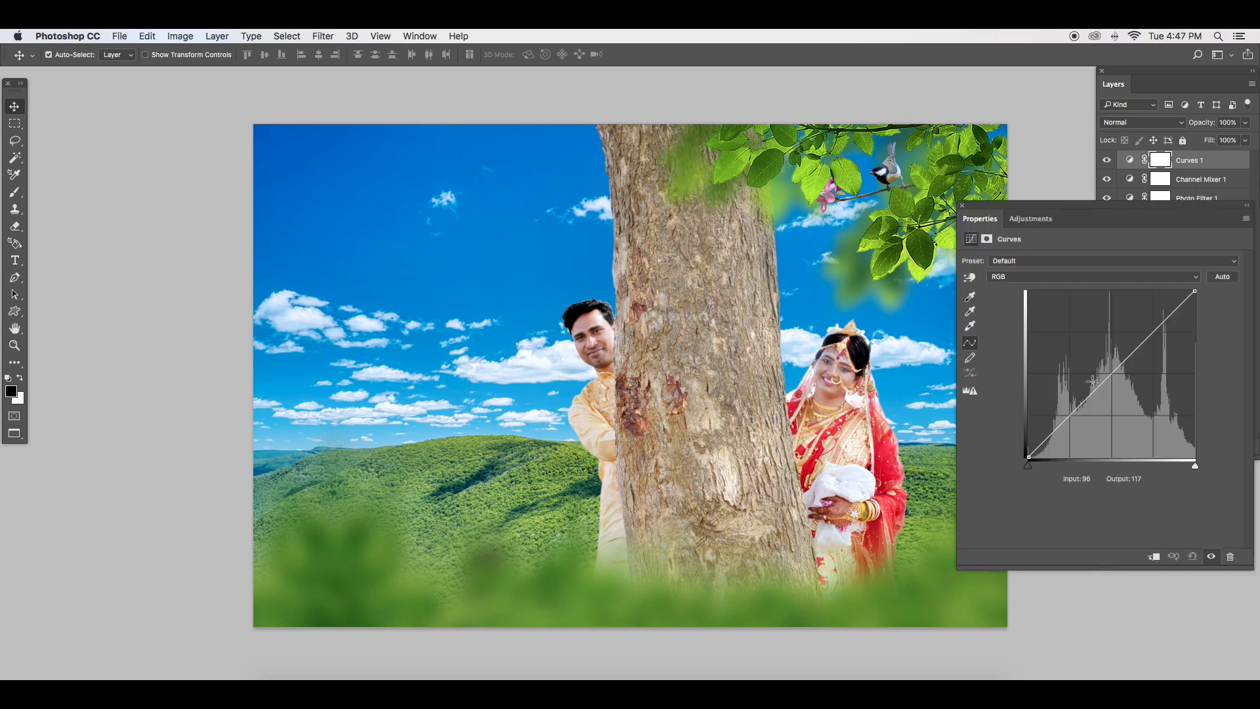
pyautogui.moveTo(1059, 425); pyautogui.dragTo(1056, 434)
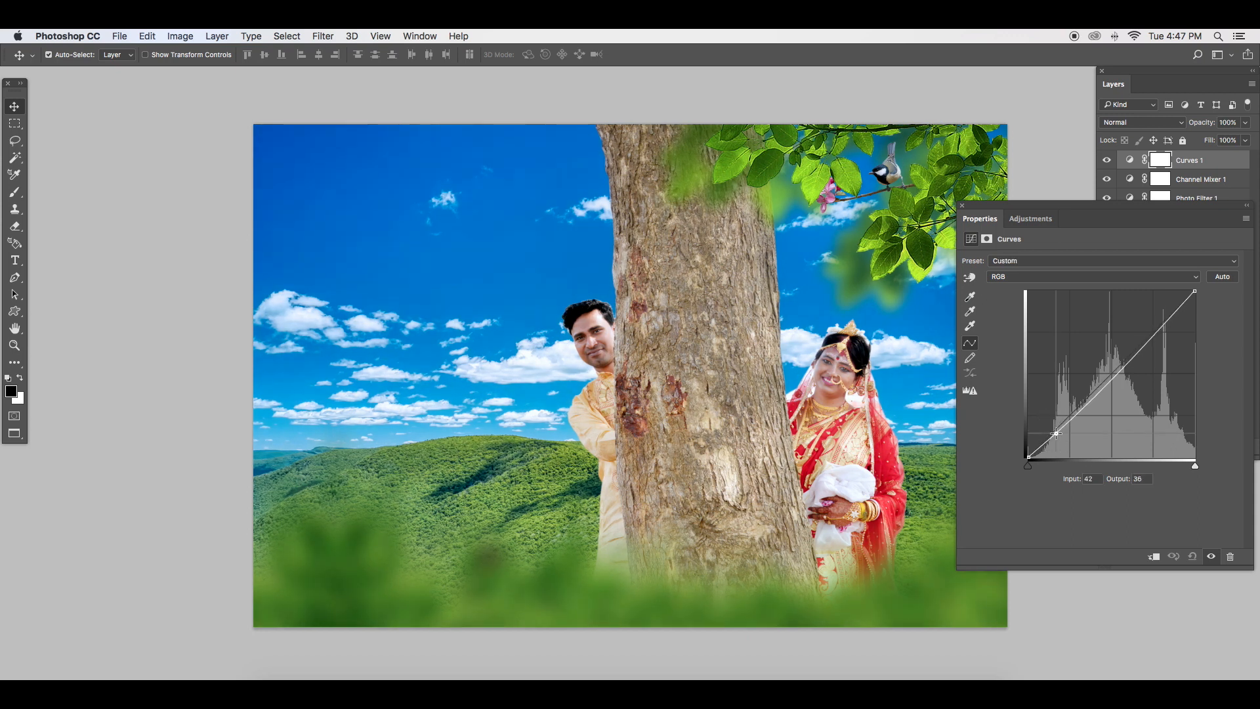
pyautogui.click(1100, 382)
pyautogui.moveTo(1101, 382); pyautogui.dragTo(1104, 380)
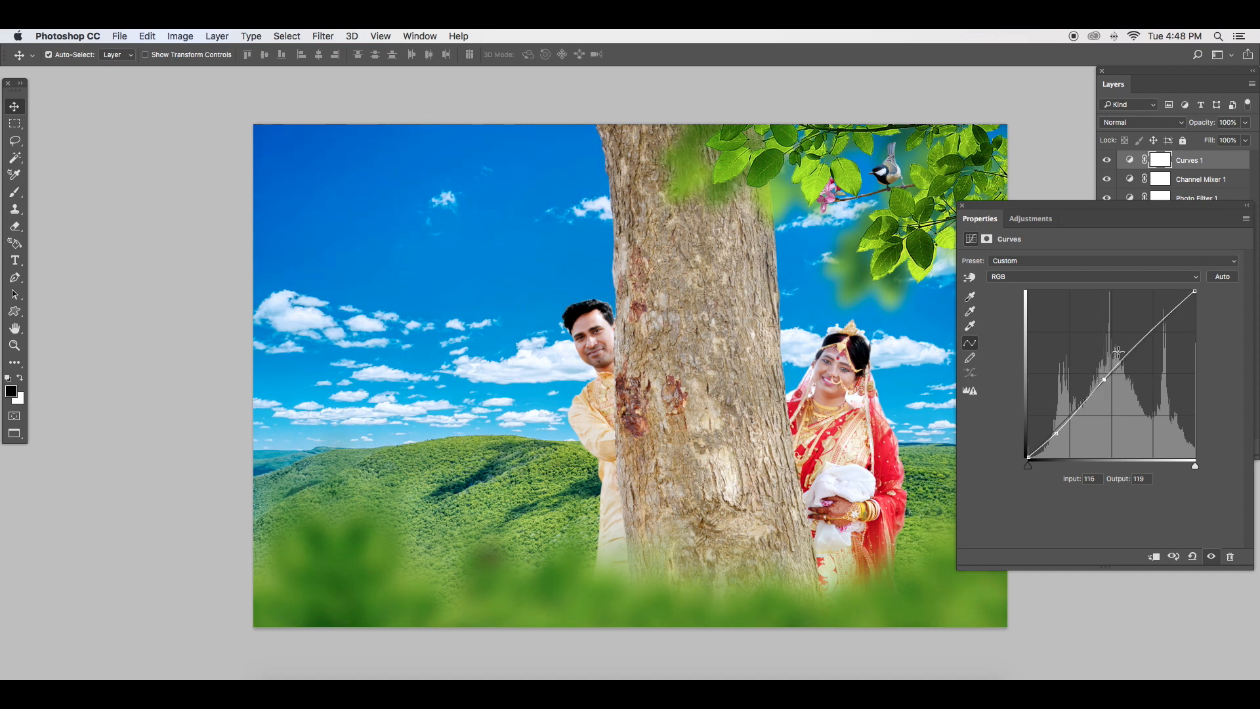
pyautogui.click(963, 206)
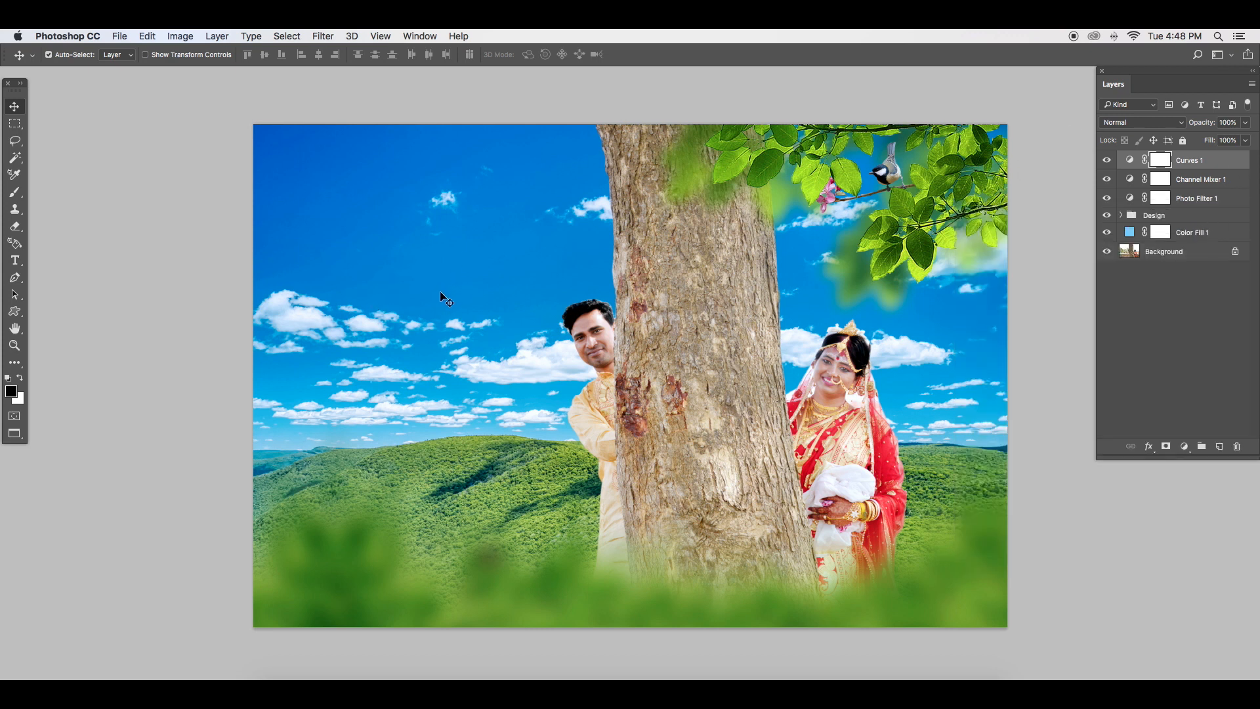
# Step: Add the text "the sweet couple" on three lines in 88 pt Snell Roundhand over the sky at upper left
pyautogui.press('t')
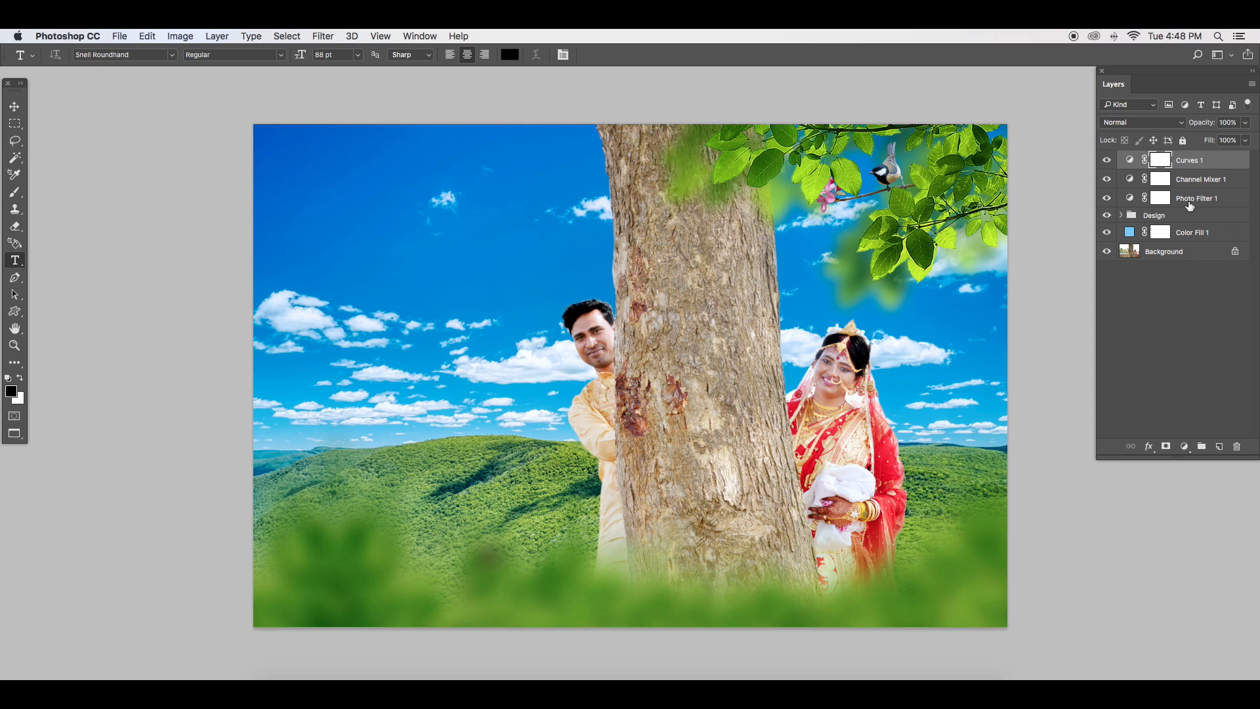
pyautogui.click(318, 190)
pyautogui.write('the')
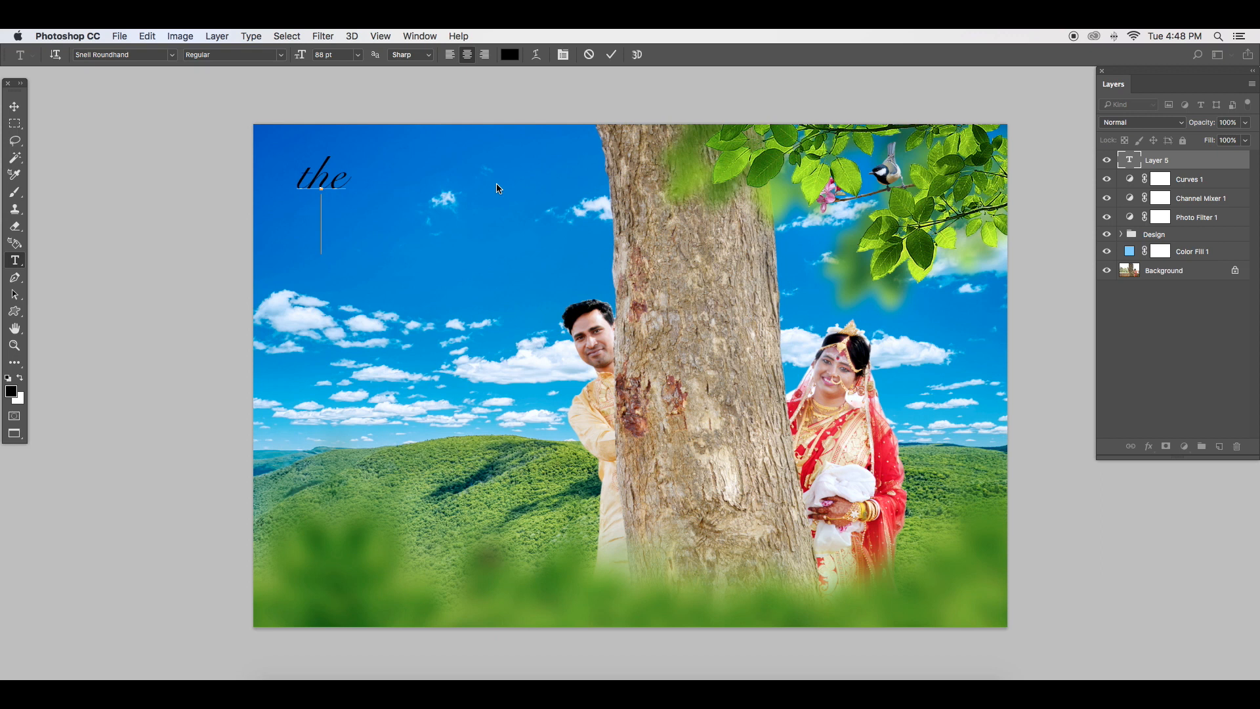
pyautogui.press('Return')
pyautogui.write('sweet couple')
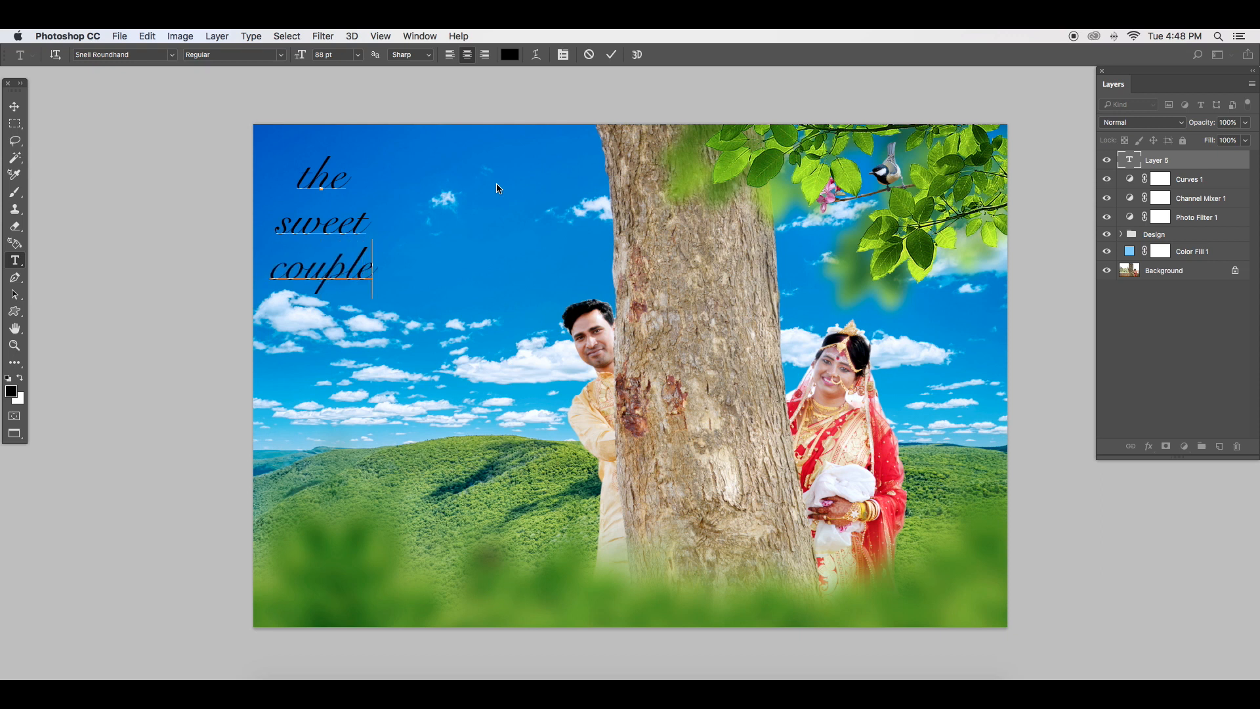
pyautogui.click(497, 189)
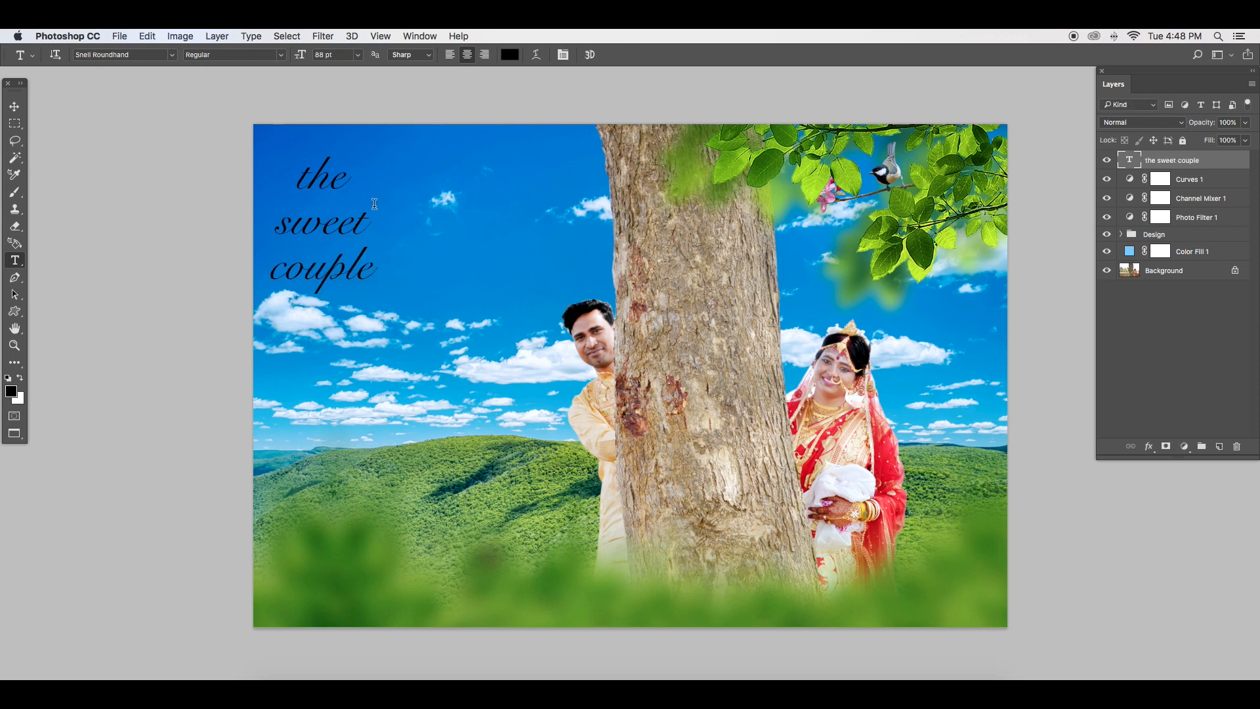
# Step: Capitalize the first letter of the text so that its first word reads "The"
pyautogui.moveTo(295, 173); pyautogui.dragTo(308, 164)
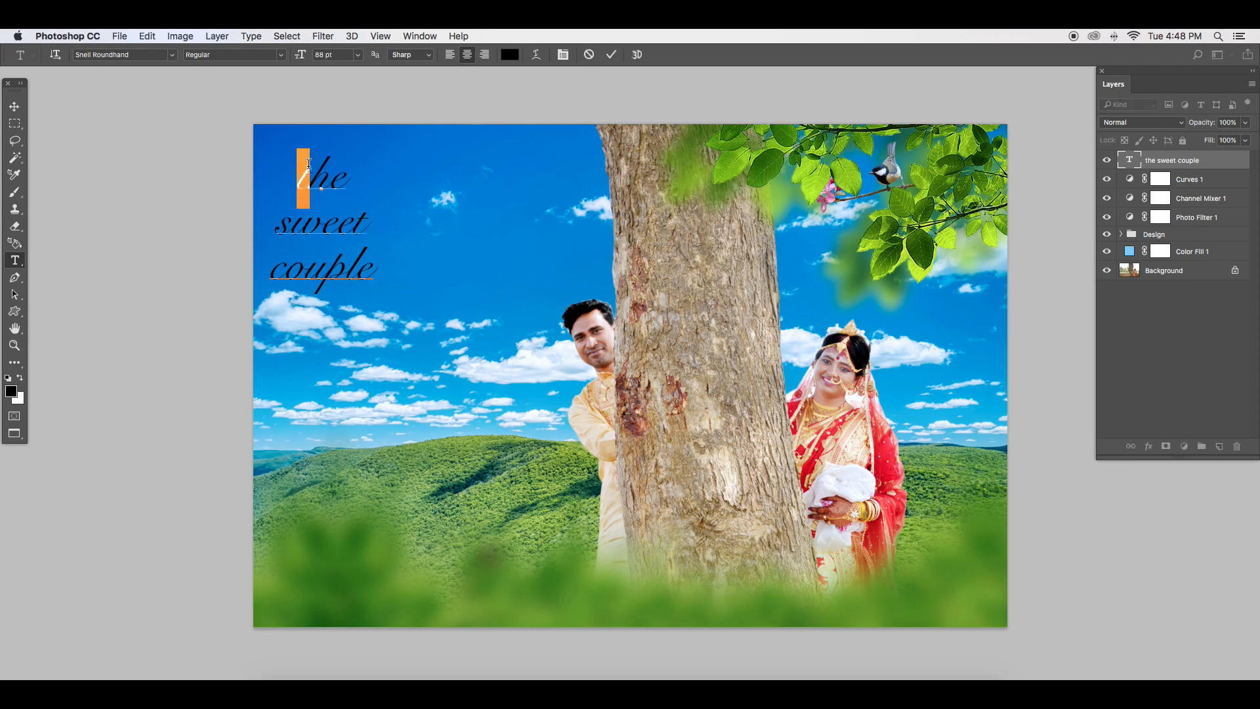
pyautogui.write('T')
pyautogui.press('super+Return')
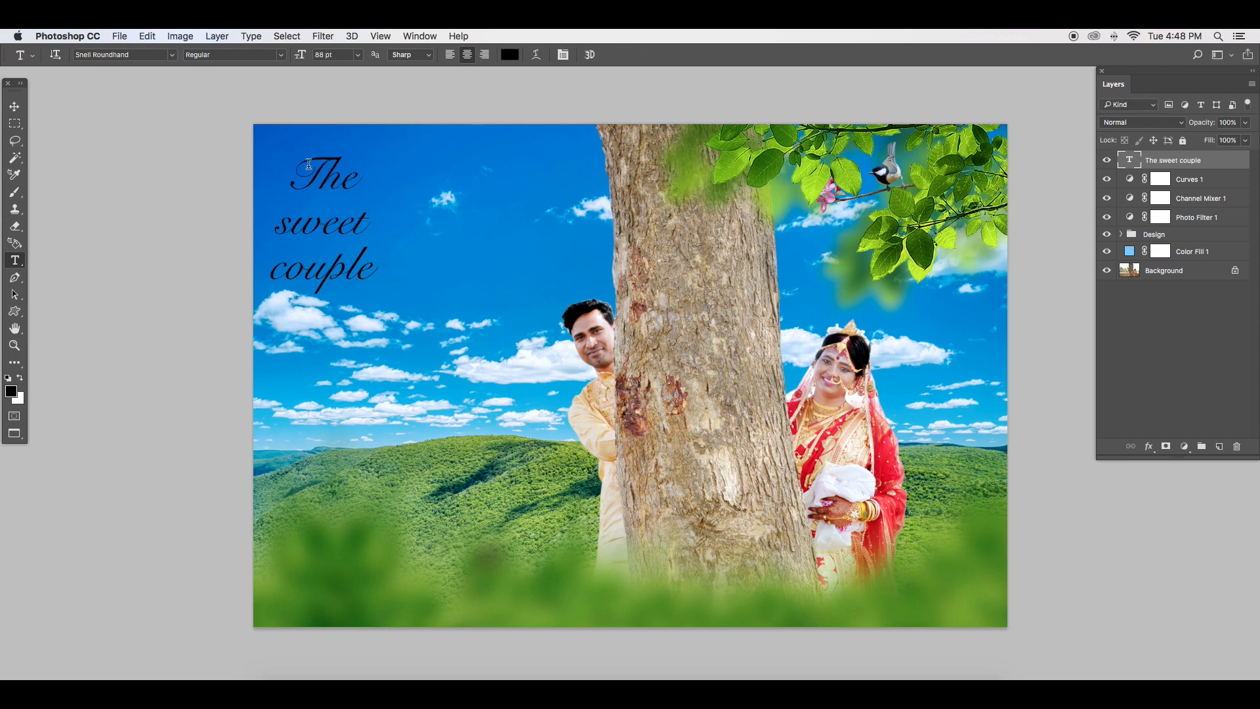
# Step: Change the text's font to Abadi MT Condensed Extra Bold and move it toward the tree trunk
pyautogui.click(172, 55)
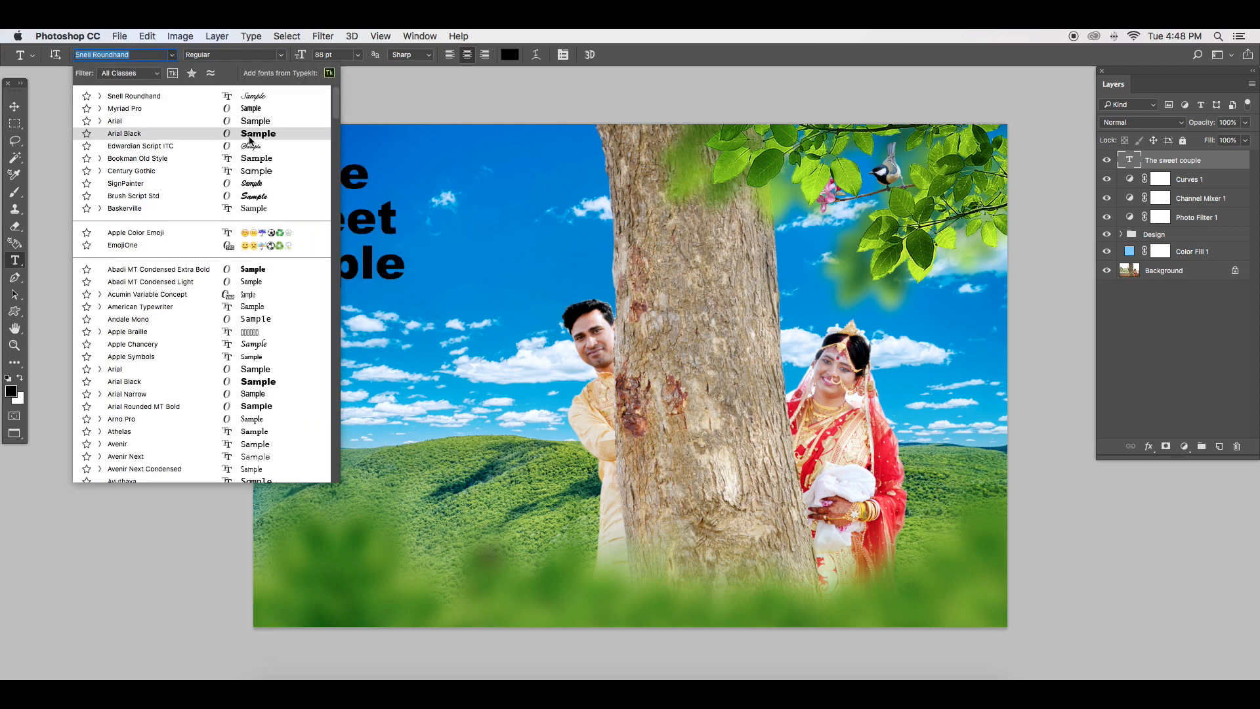
pyautogui.click(250, 269)
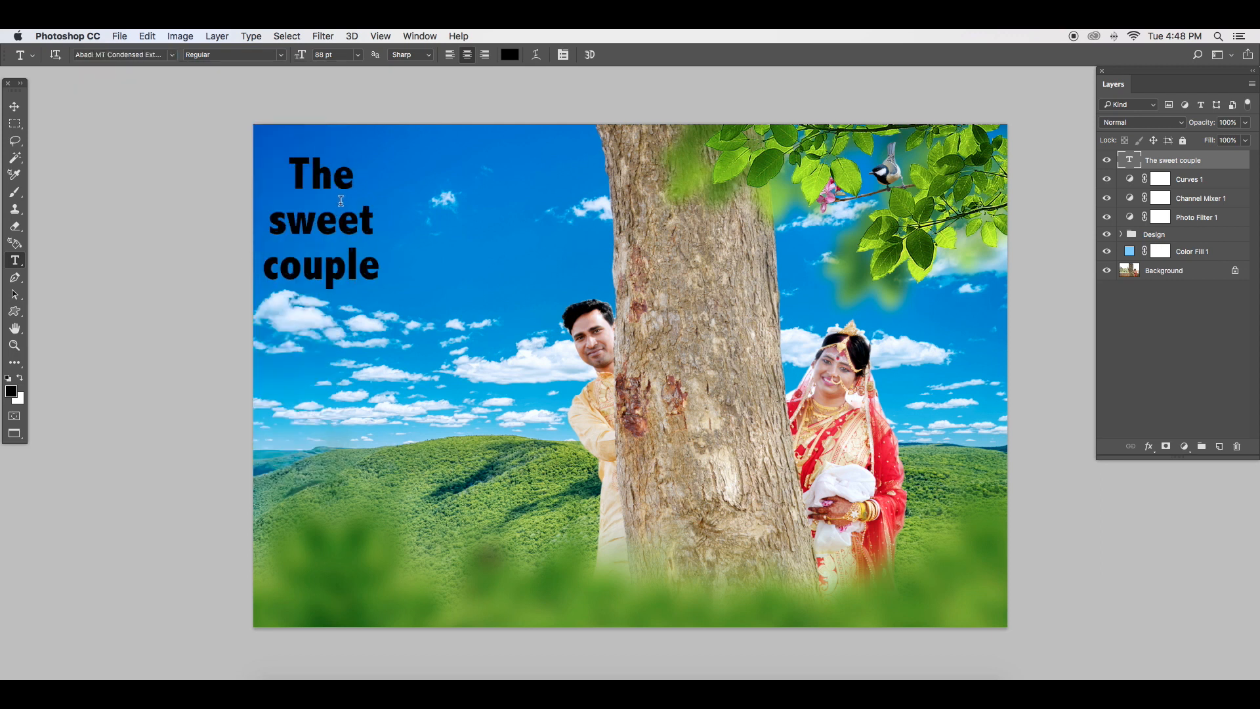
pyautogui.moveTo(331, 220); pyautogui.dragTo(436, 234)
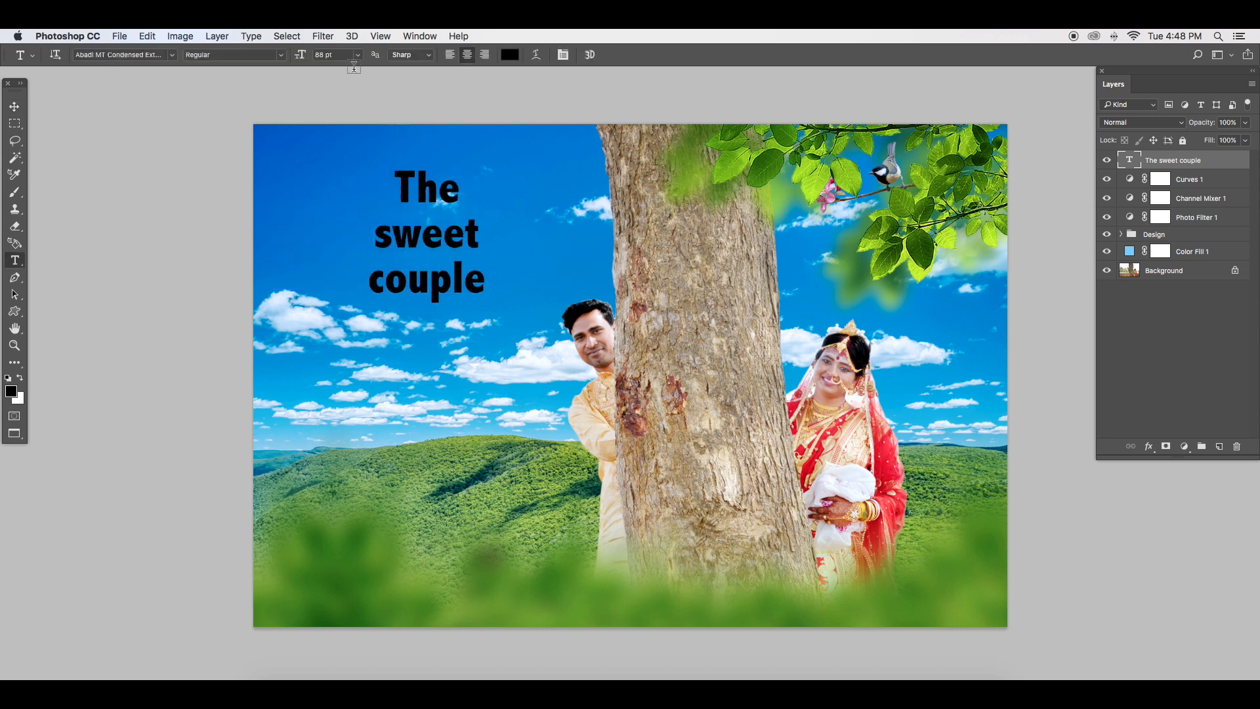
# Step: Left-align the three text lines and shift the text back toward the image's left edge
pyautogui.click(451, 55)
pyautogui.press('v')
pyautogui.moveTo(465, 252); pyautogui.dragTo(383, 249)
# Step: Enlarge all of "The sweet couple" to 124 pt
pyautogui.press('t')
pyautogui.tripleClick(428, 187)
pyautogui.press('super+shift+period')
pyautogui.press('super+shift+period')
pyautogui.press('super+shift+period')
pyautogui.press('super+shift+period')
pyautogui.press('super+shift+period')
pyautogui.press('super+shift+period')
pyautogui.press('super+shift+period')
pyautogui.press('super+shift+period')
pyautogui.press('super+shift+period')
pyautogui.press('super+shift+period')
pyautogui.press('super+shift+period')
pyautogui.press('super+shift+period')
pyautogui.press('super+shift+period')
pyautogui.press('super+shift+period')
pyautogui.press('super+shift+period')
pyautogui.press('super+shift+period')
pyautogui.press('super+shift+period')
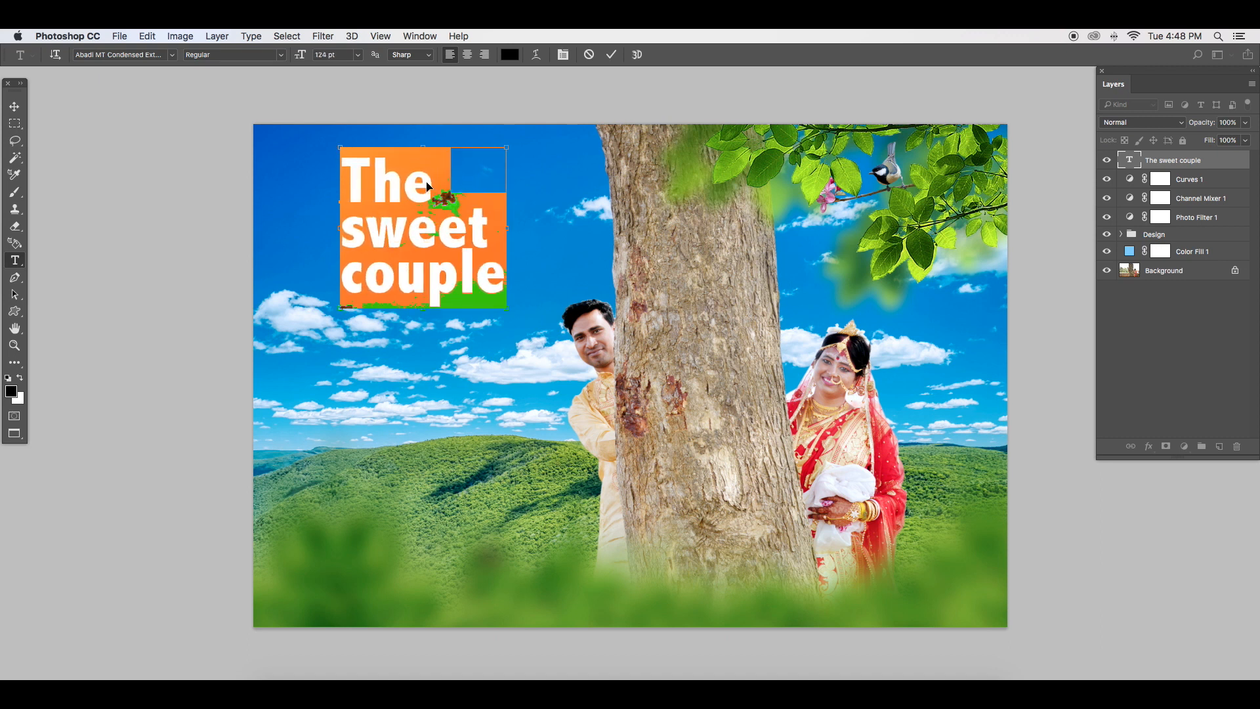
pyautogui.press('super+Return')
# Step: Set the words "sweet couple" in the Snell Roundhand font and shift the whole title slightly toward the tree
pyautogui.moveTo(380, 236); pyautogui.dragTo(460, 292)
pyautogui.click(171, 55)
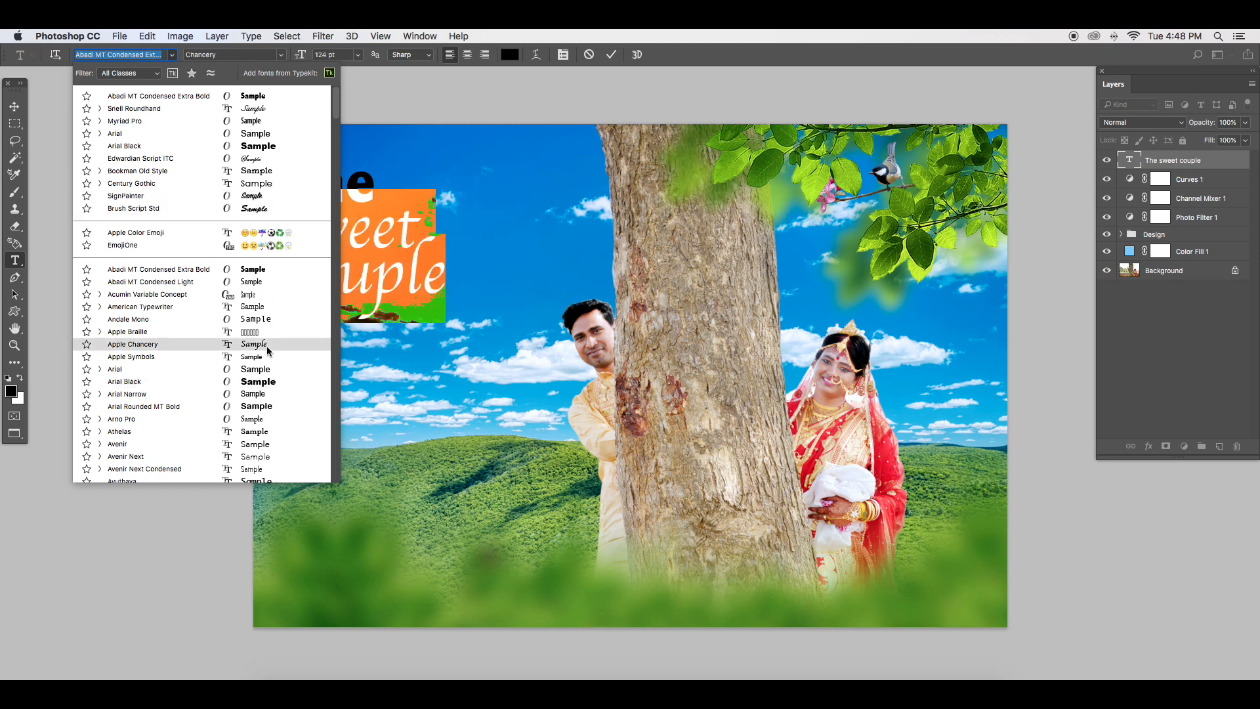
pyautogui.scroll(-10, 259, 369)
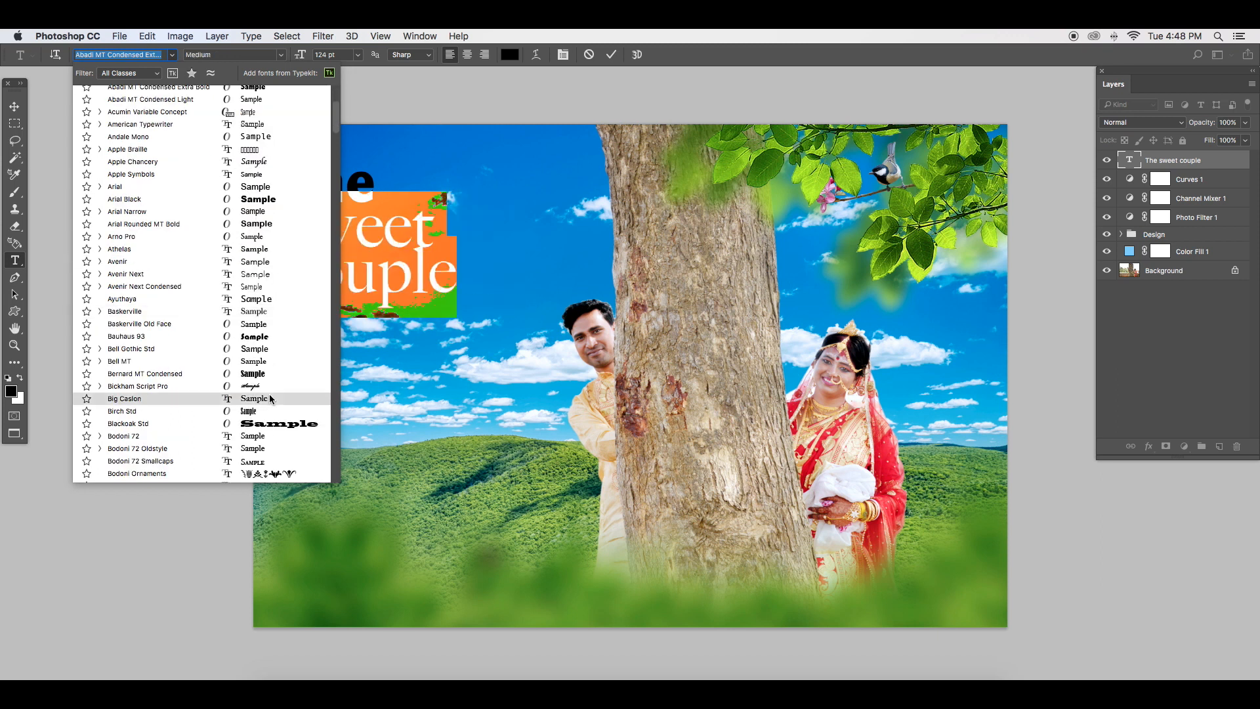
pyautogui.scroll(-10, 263, 402)
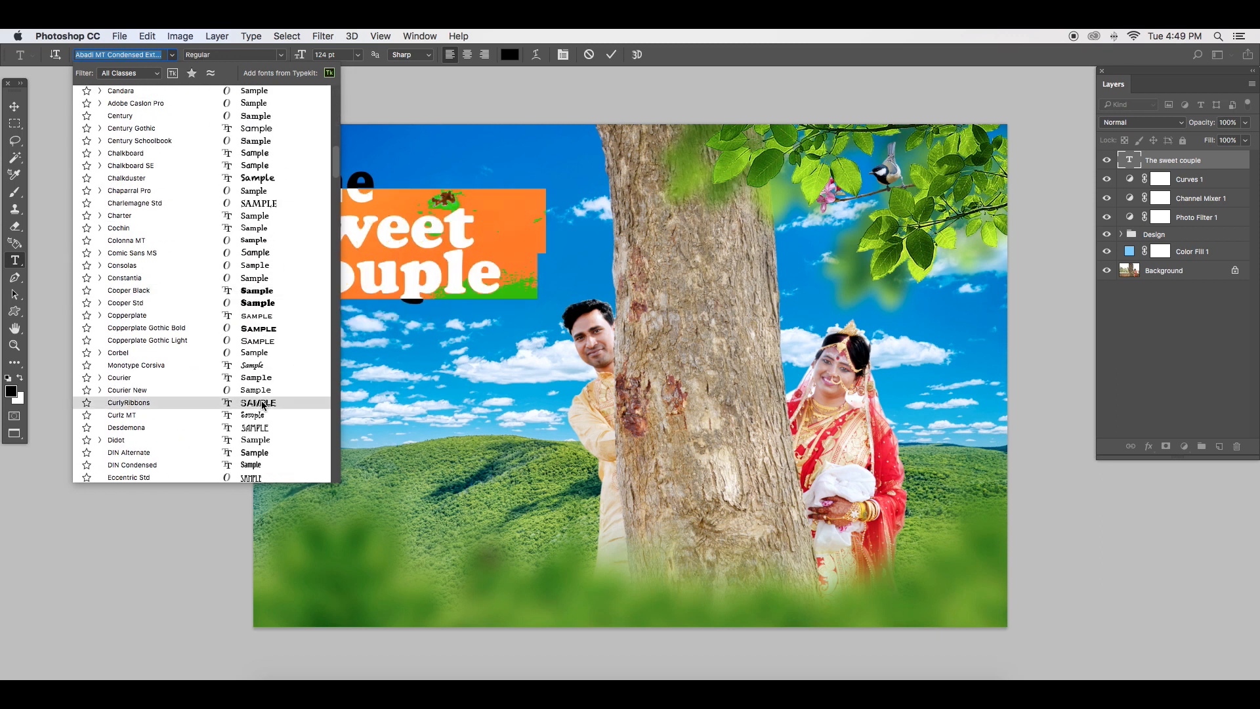
pyautogui.scroll(-10, 259, 401)
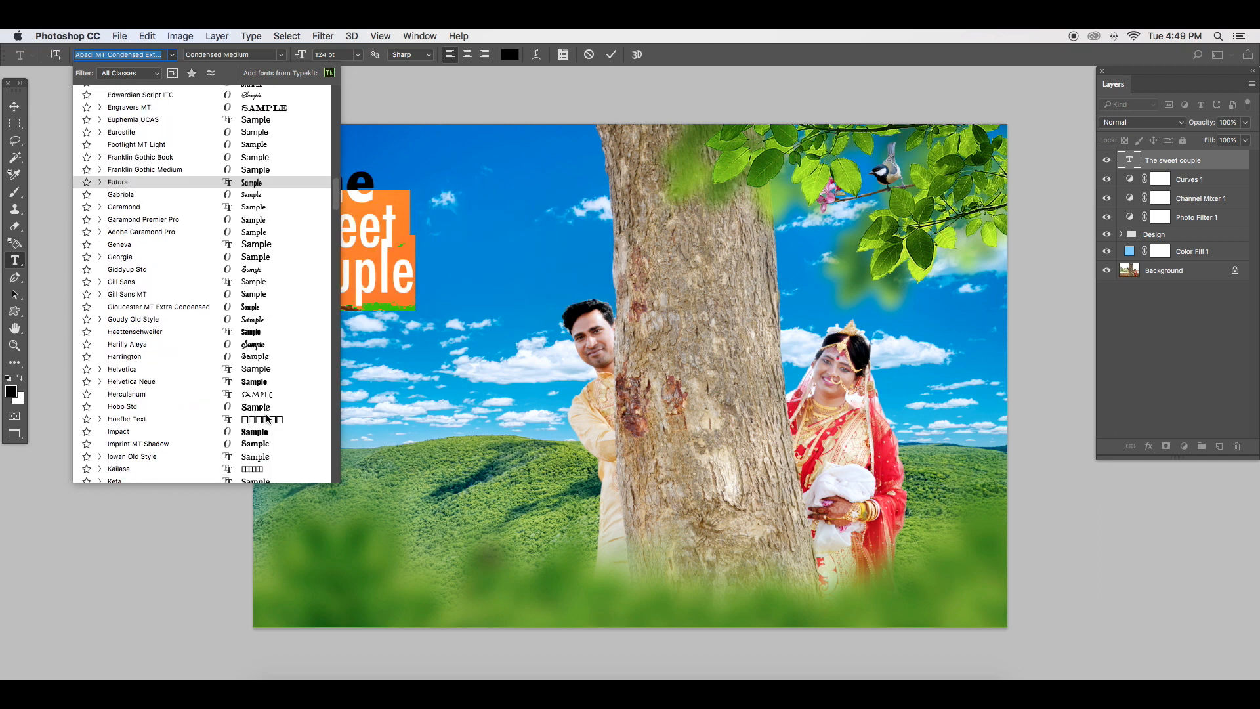
pyautogui.scroll(-10, 265, 426)
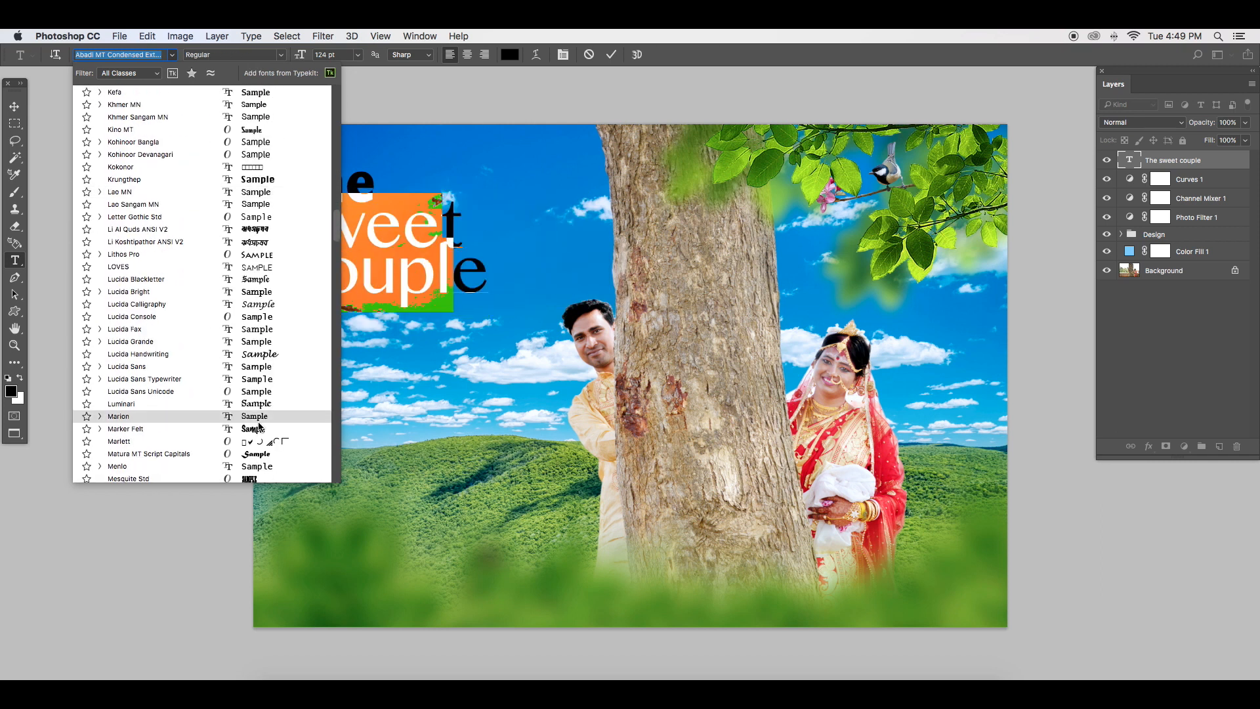
pyautogui.scroll(-10, 261, 426)
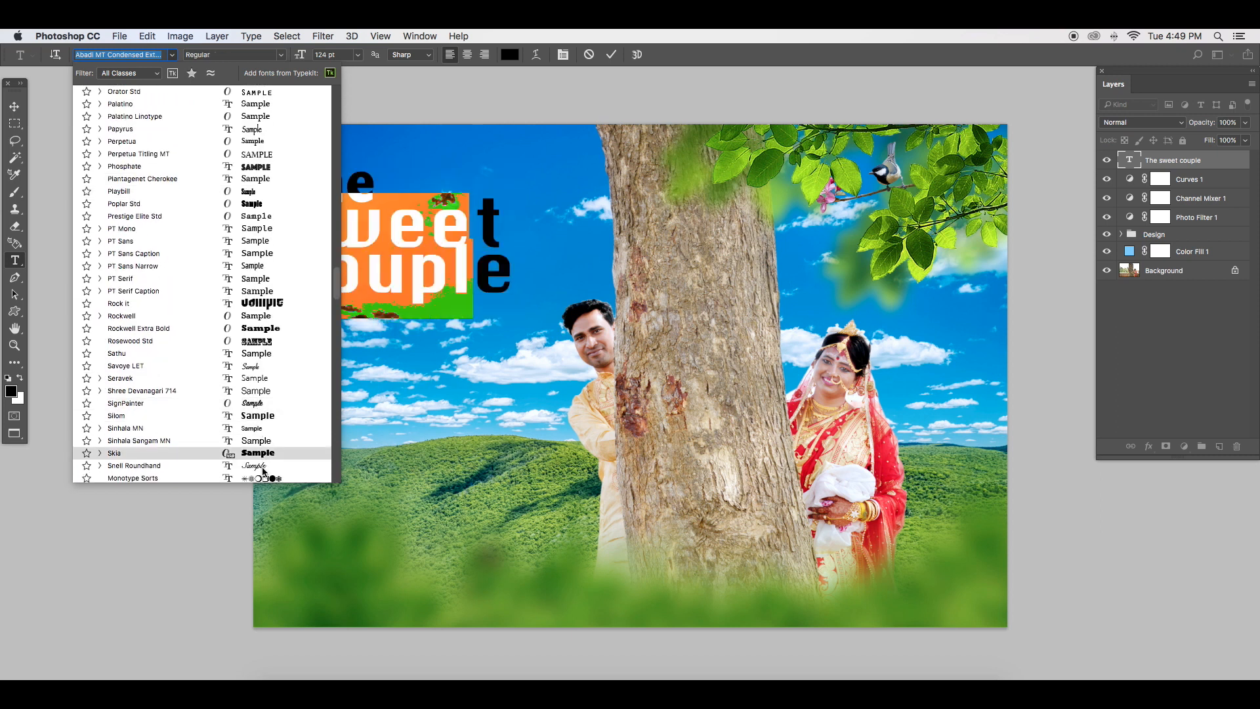
pyautogui.click(256, 466)
pyautogui.click(15, 106)
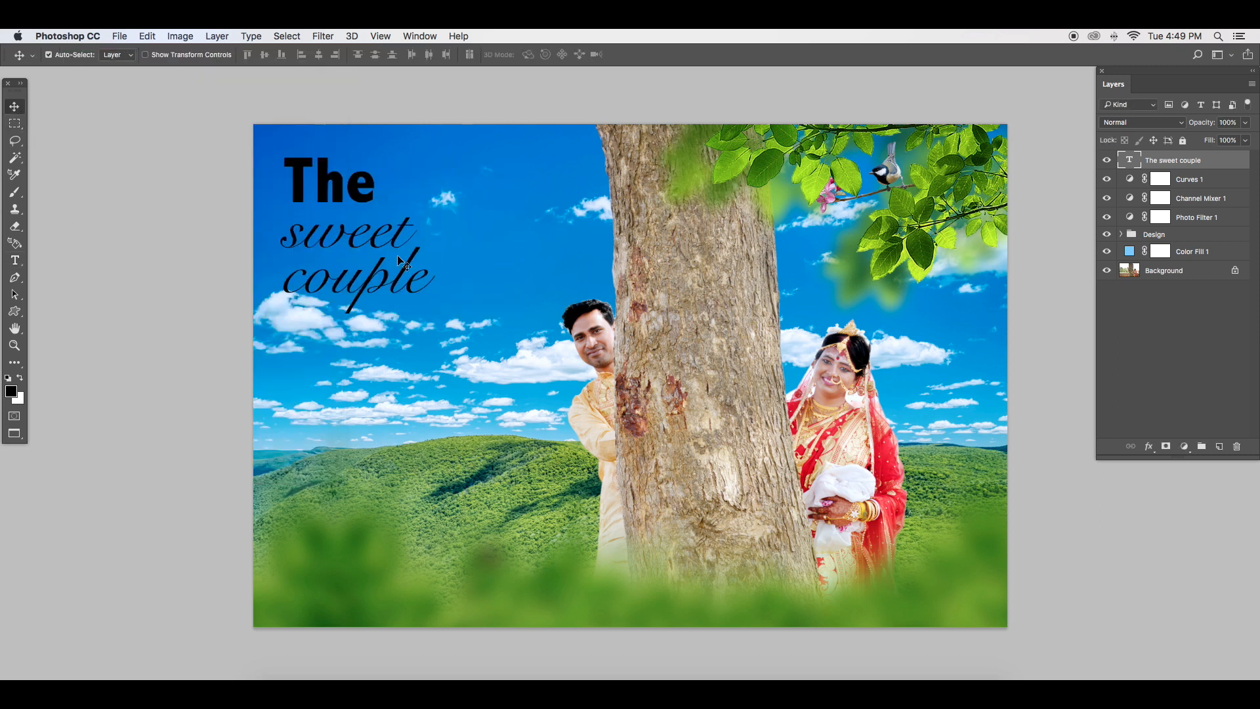
pyautogui.moveTo(338, 191); pyautogui.dragTo(379, 199)
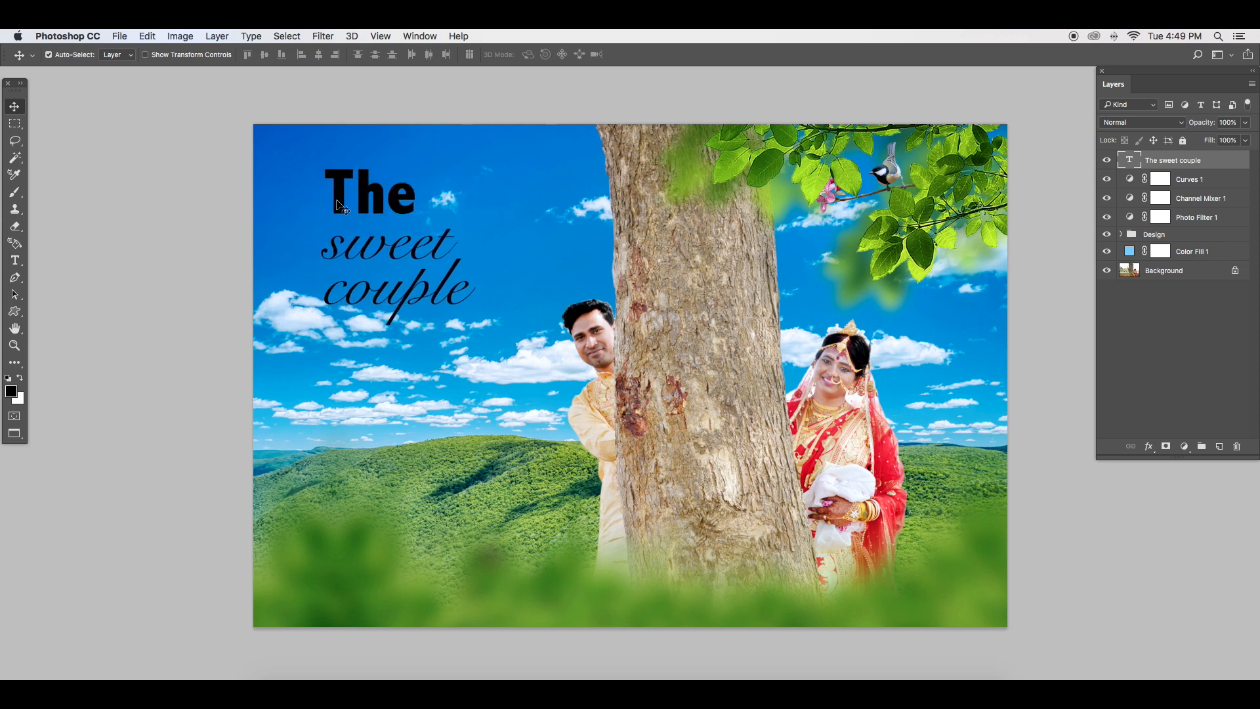
# Step: Add a Color Overlay to the title layer using the near-white #f0f7ff sampled from a cloud beside the man
pyautogui.press('t')
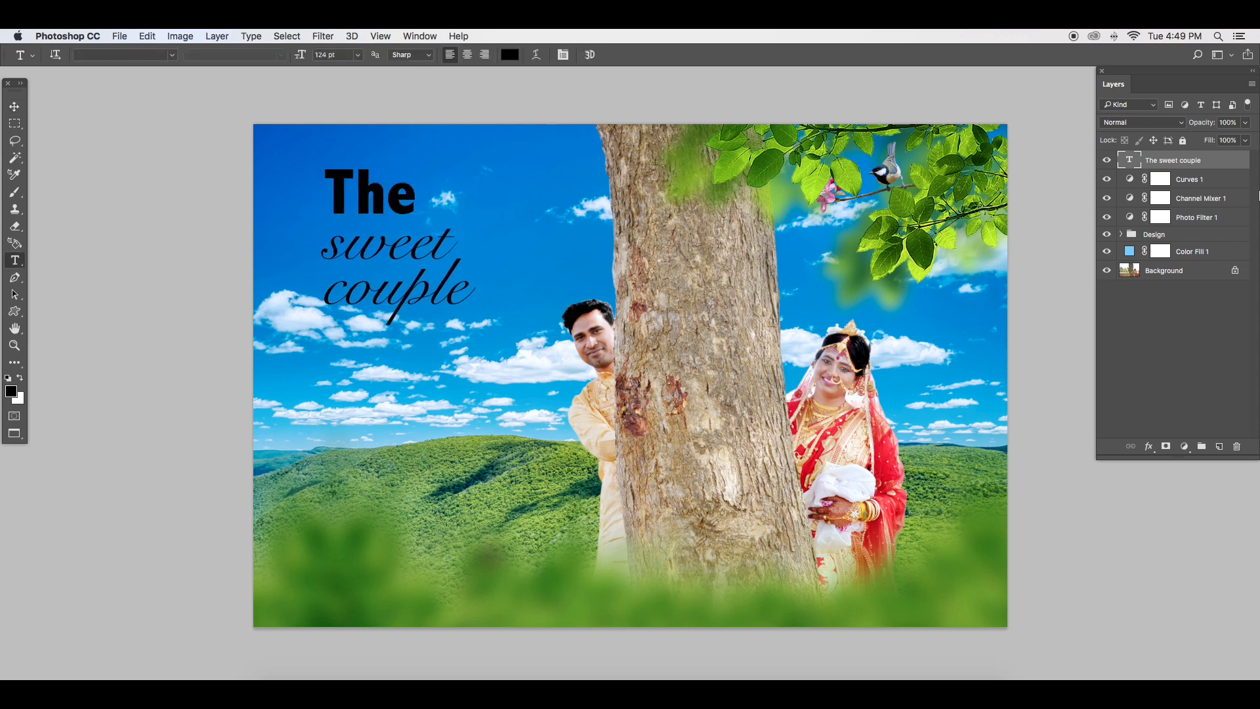
pyautogui.doubleClick(1229, 165)
pyautogui.moveTo(615, 189); pyautogui.dragTo(950, 86)
pyautogui.click(813, 260)
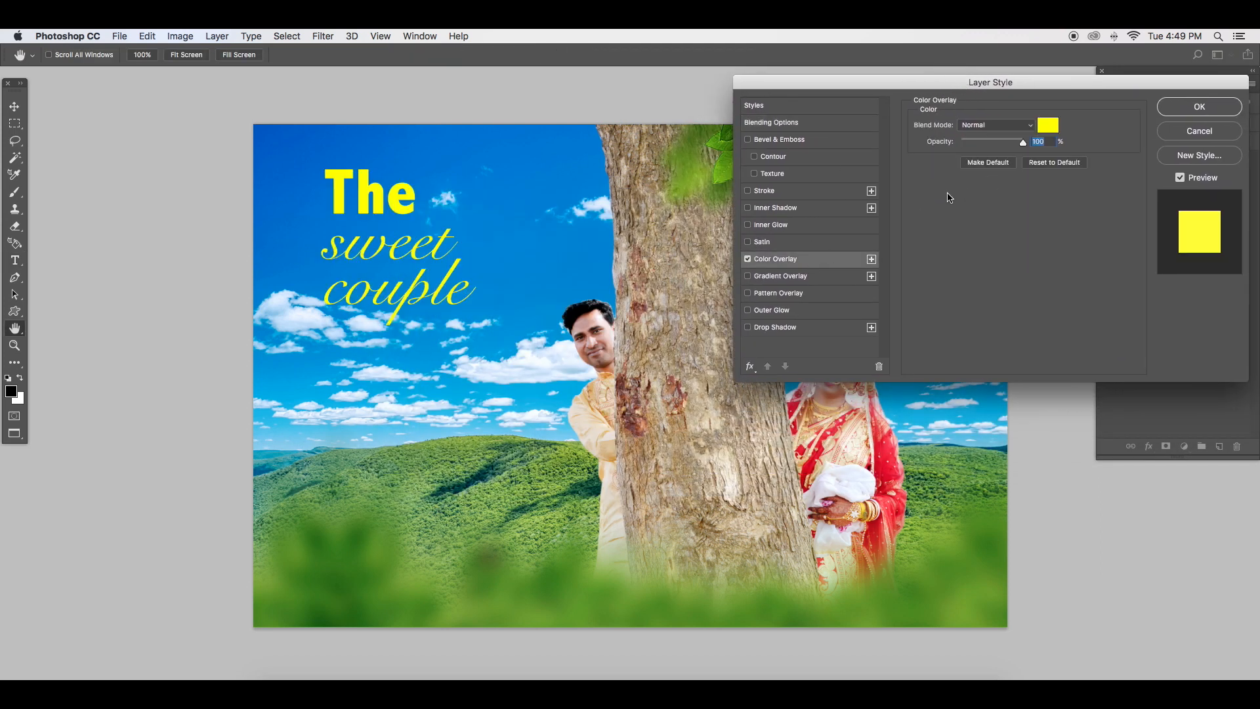
pyautogui.click(1049, 126)
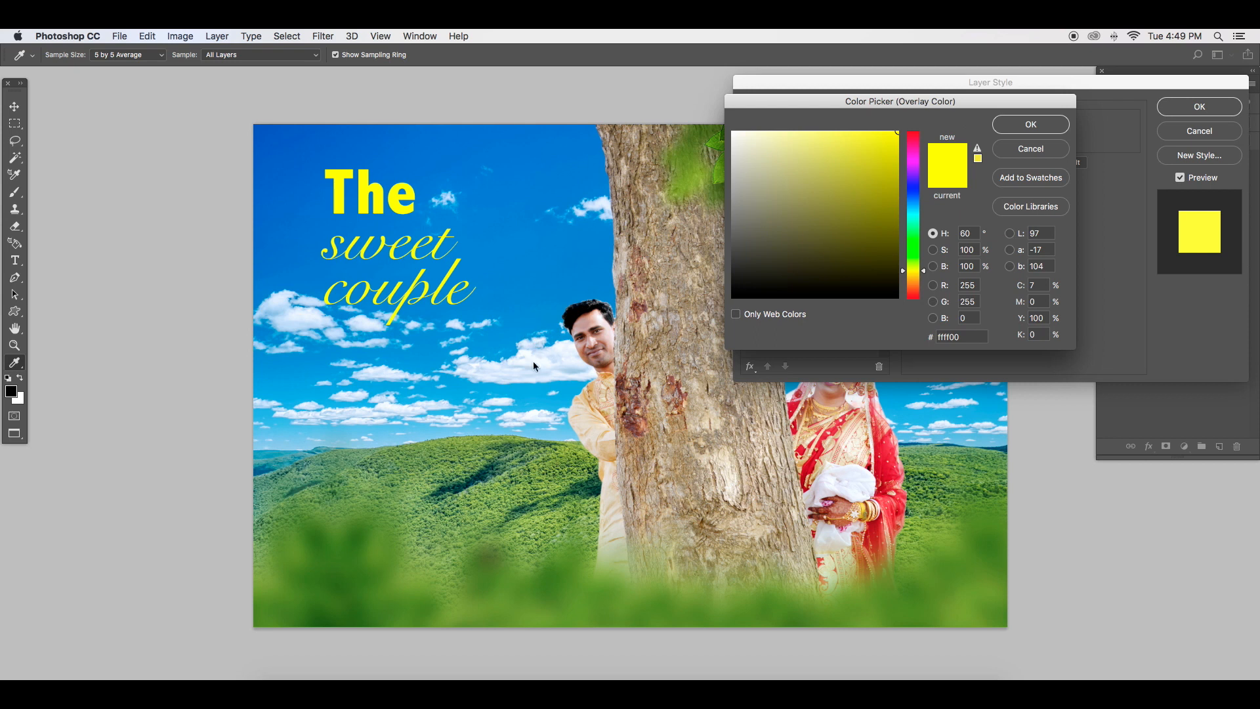
pyautogui.click(533, 360)
pyautogui.click(1029, 126)
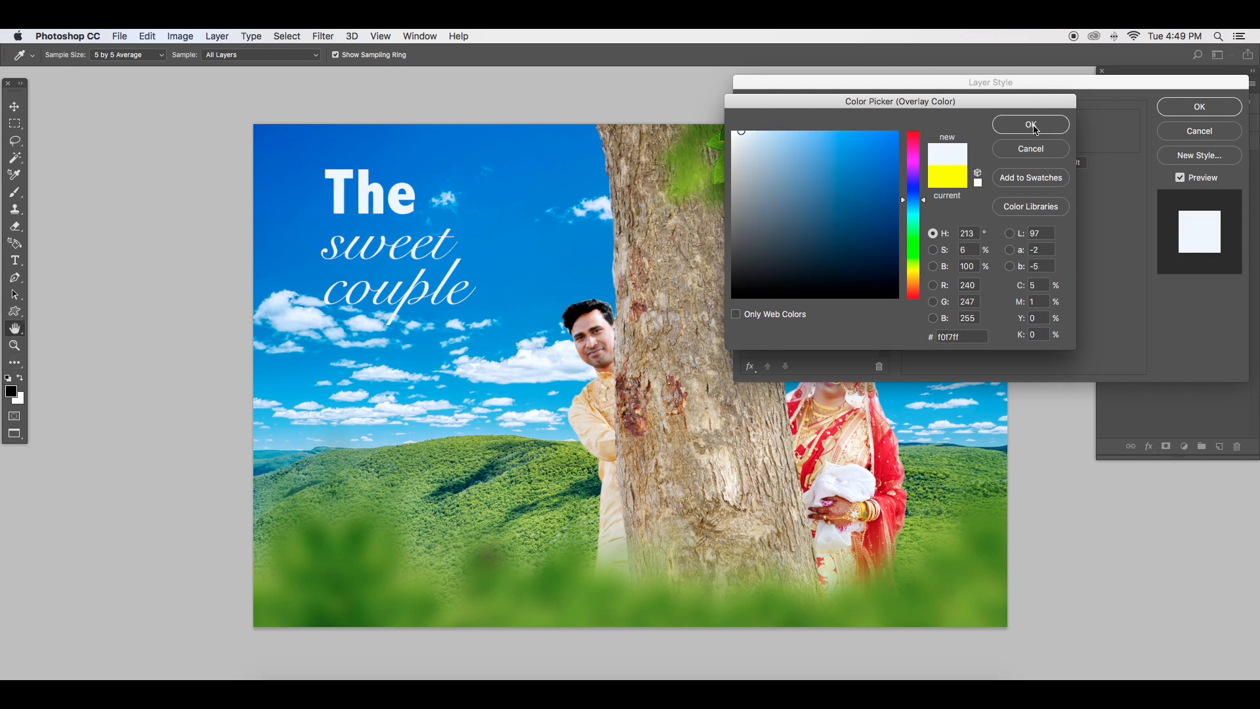
# Step: Add a Drop Shadow to the title with 28% opacity, 25 px distance, 21% spread and 21 px size
pyautogui.click(812, 330)
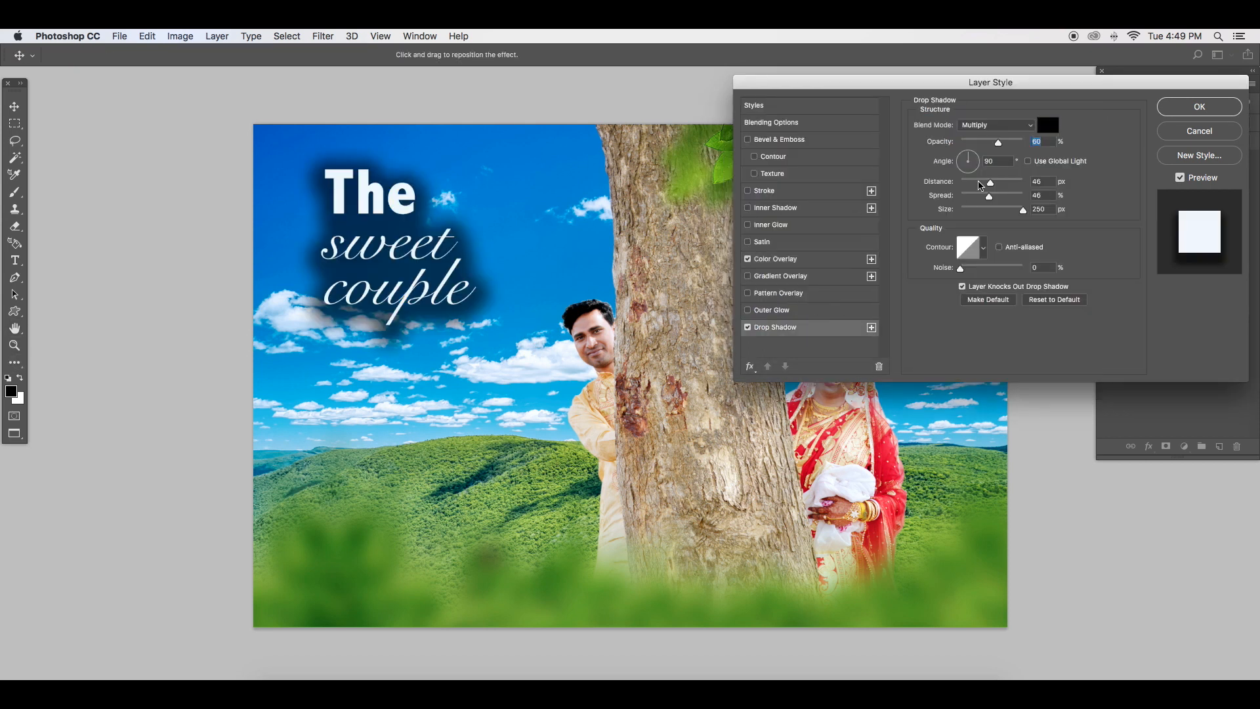
pyautogui.moveTo(983, 183); pyautogui.dragTo(961, 195)
pyautogui.moveTo(976, 208)
pyautogui.mouseDown()
pyautogui.moveTo(958, 209)
pyautogui.moveTo(974, 181)
pyautogui.moveTo(970, 210)
pyautogui.mouseUp()
pyautogui.moveTo(980, 143); pyautogui.dragTo(979, 146)
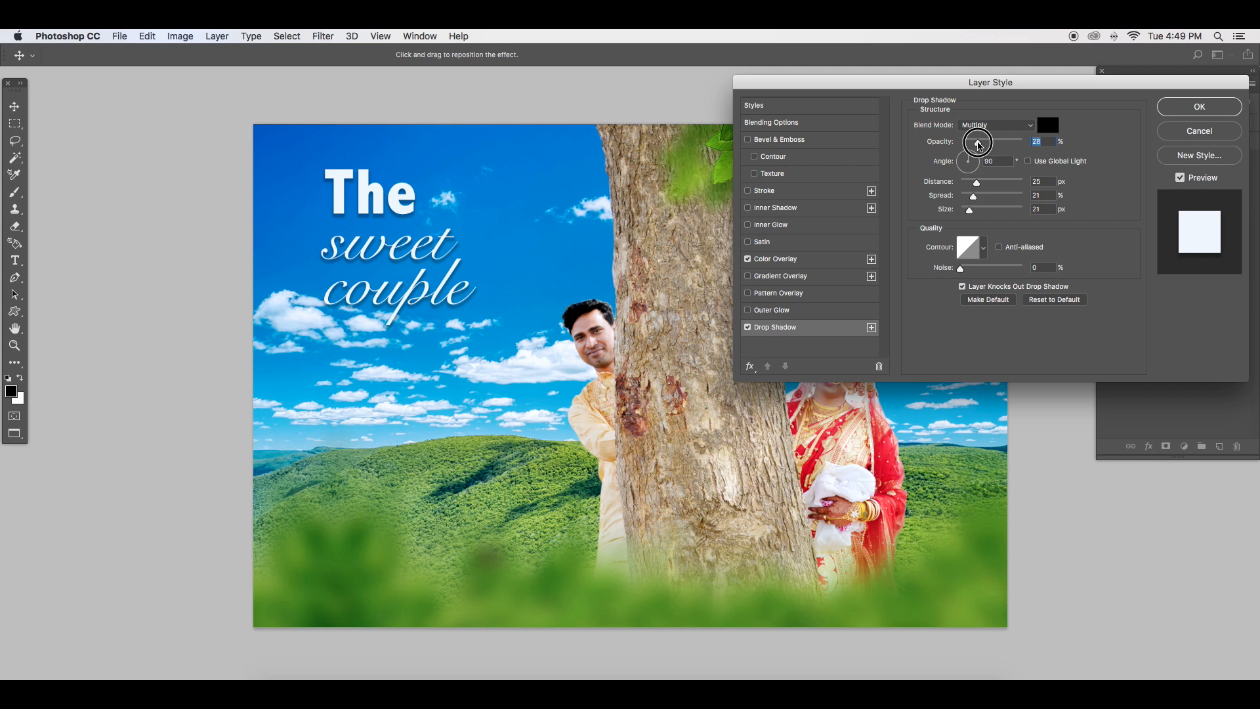
pyautogui.click(1192, 108)
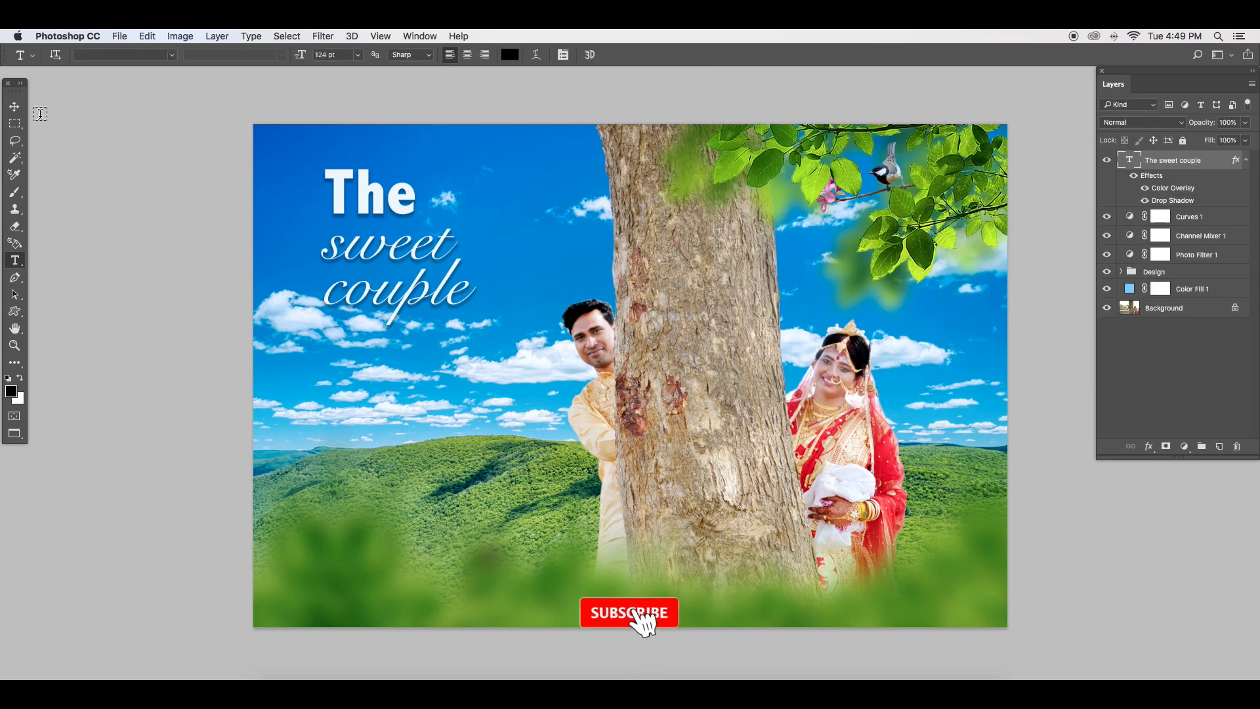
# Step: Move the title slightly up and toward the tree trunk
pyautogui.press('v')
pyautogui.moveTo(380, 214); pyautogui.dragTo(390, 197)
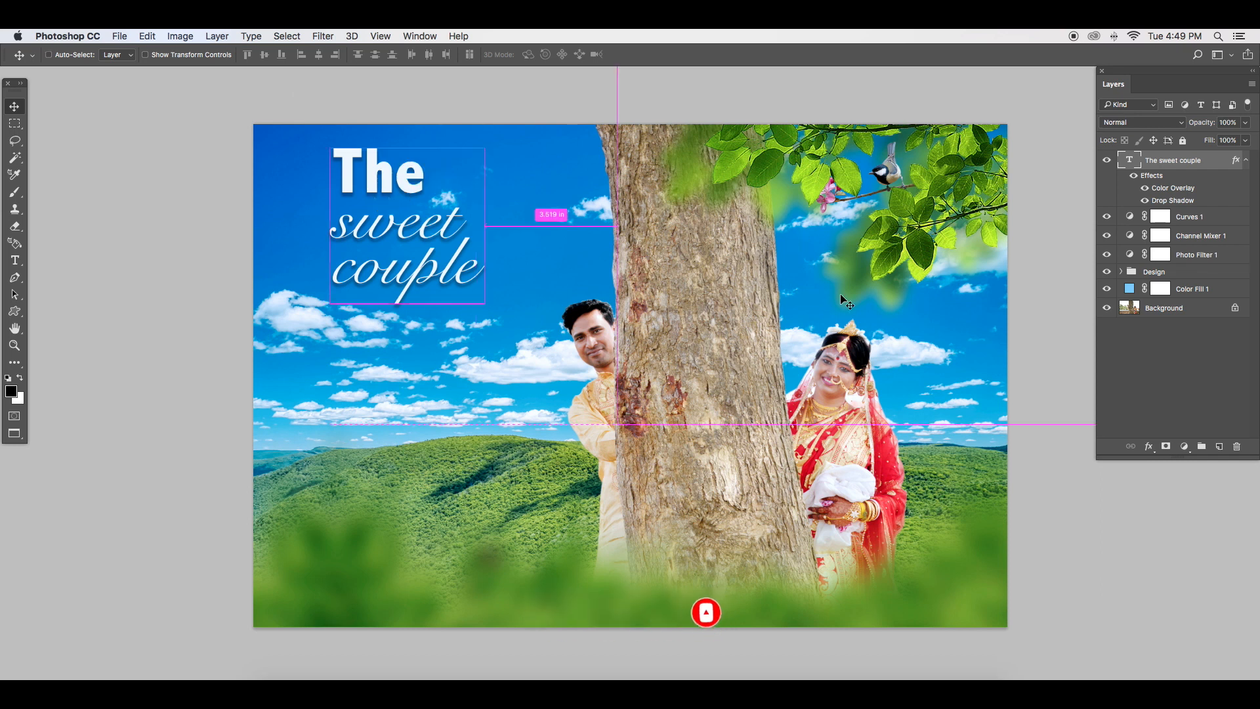
pyautogui.press('super+0')
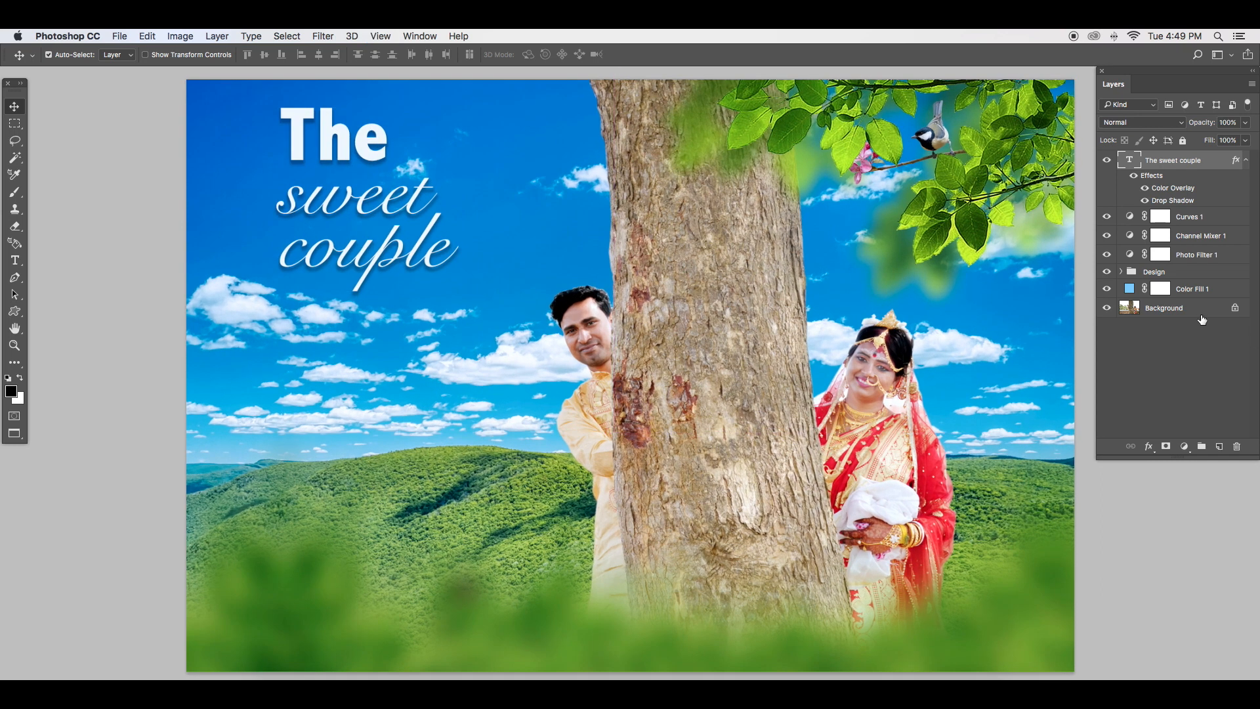
# Step: Group the title layer with the Curves, Channel Mixer and Photo Filter layers and name the group Effects
pyautogui.keyDown('shift'); pyautogui.click(1200, 256); pyautogui.keyUp('shift')
pyautogui.press('super+g')
pyautogui.doubleClick(1155, 159)
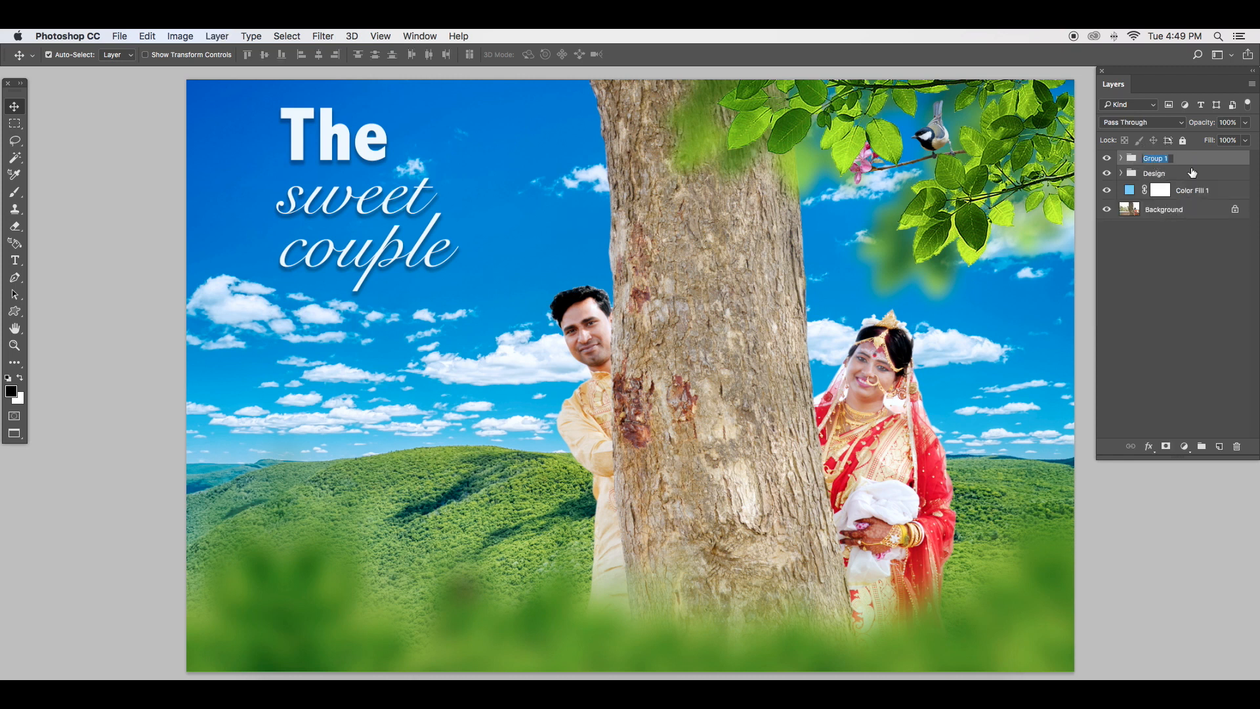
pyautogui.write('Effects')
pyautogui.press('Return')
pyautogui.click(1213, 338)
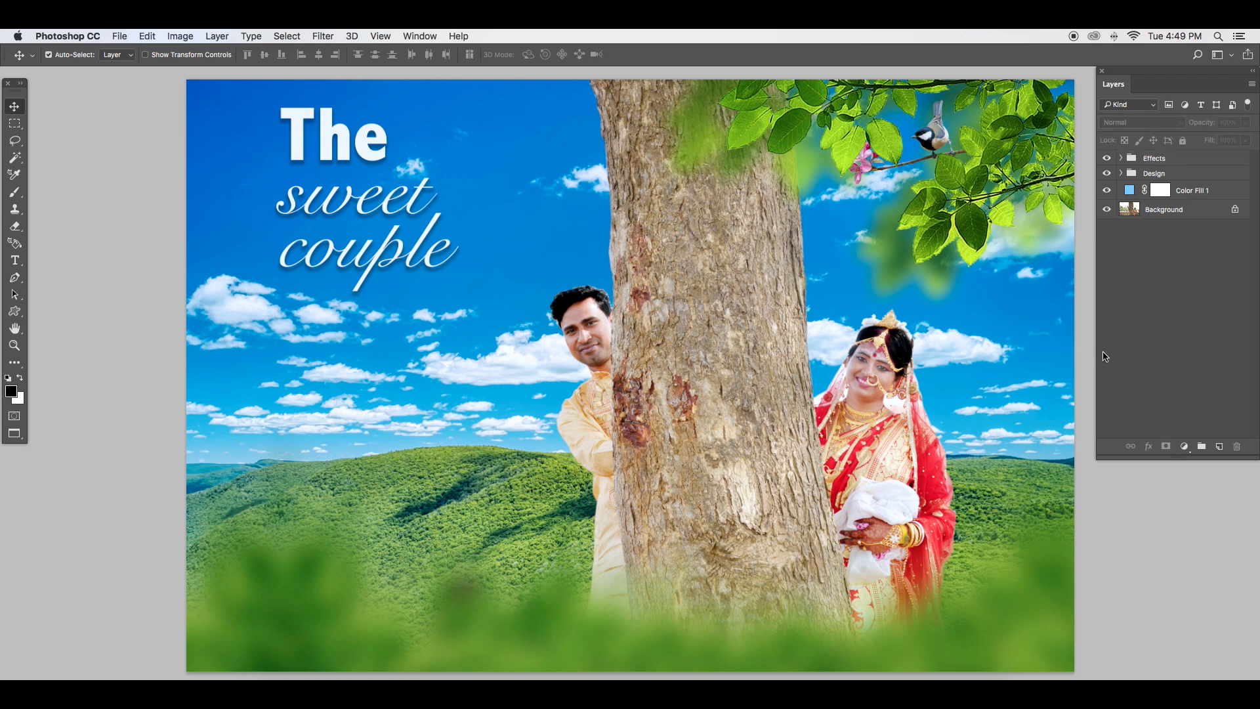
# Step: Compare the finished composite with the original photo by repeatedly isolating the Background layer and restoring all layers
pyautogui.keyDown('alt'); pyautogui.click(1106, 210); pyautogui.keyUp('alt')
pyautogui.keyDown('alt'); pyautogui.click(1106, 210); pyautogui.keyUp('alt')
pyautogui.keyDown('alt'); pyautogui.click(1106, 210); pyautogui.keyUp('alt')
pyautogui.keyDown('alt'); pyautogui.click(1106, 210); pyautogui.keyUp('alt')
pyautogui.keyDown('alt'); pyautogui.click(1106, 210); pyautogui.keyUp('alt')
pyautogui.keyDown('alt'); pyautogui.click(1106, 210); pyautogui.keyUp('alt')
pyautogui.keyDown('alt'); pyautogui.click(1105, 210); pyautogui.keyUp('alt')
pyautogui.keyDown('alt'); pyautogui.click(1106, 210); pyautogui.keyUp('alt')
pyautogui.keyDown('alt'); pyautogui.click(1106, 210); pyautogui.keyUp('alt')
pyautogui.keyDown('alt'); pyautogui.click(1106, 210); pyautogui.keyUp('alt')
pyautogui.keyDown('alt'); pyautogui.click(1106, 210); pyautogui.keyUp('alt')
pyautogui.keyDown('alt'); pyautogui.click(1106, 210); pyautogui.keyUp('alt')
pyautogui.keyDown('alt'); pyautogui.click(1106, 210); pyautogui.keyUp('alt')
pyautogui.keyDown('alt'); pyautogui.click(1106, 210); pyautogui.keyUp('alt')
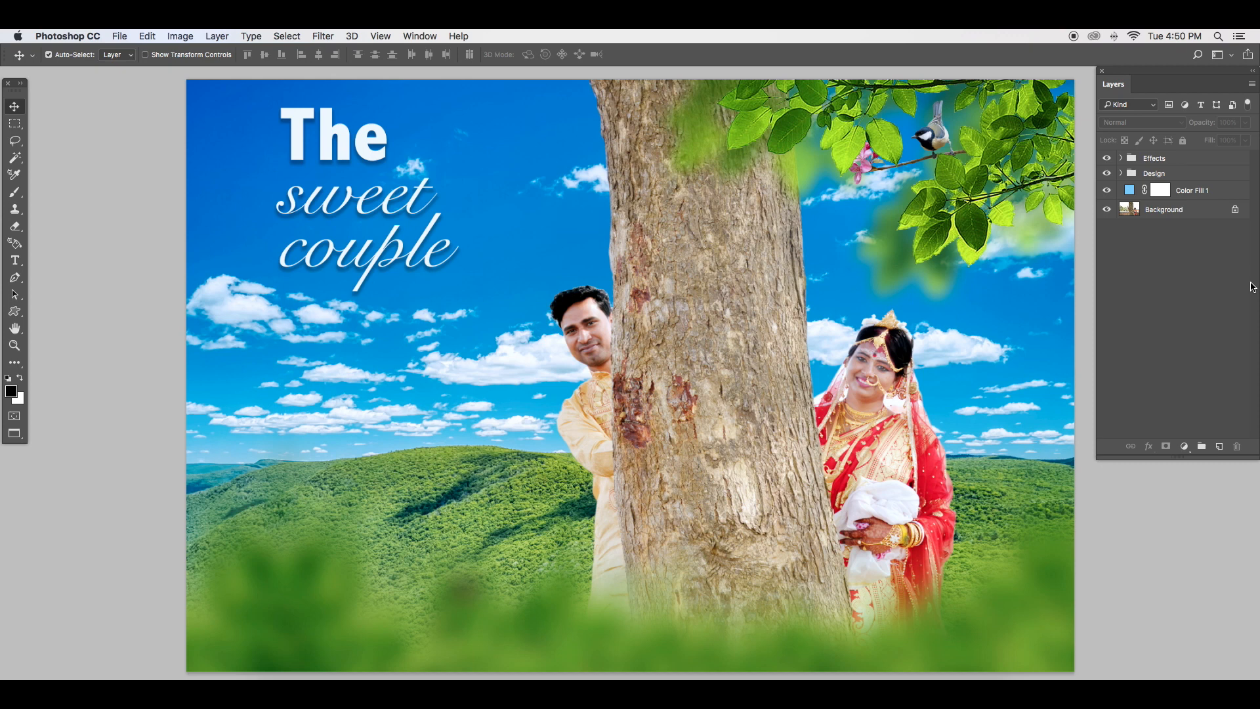